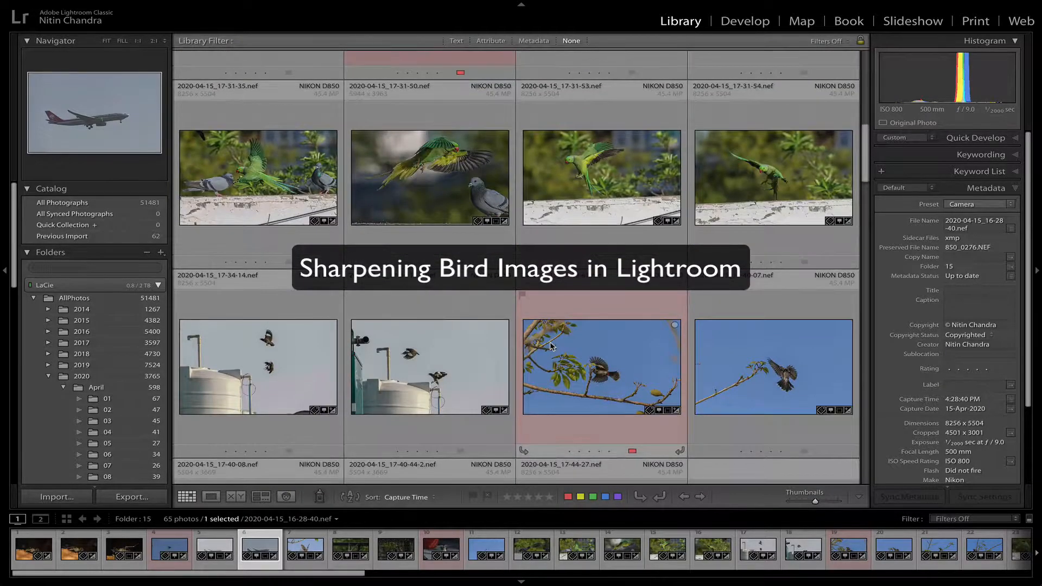
Look over the mosquito, airplane and bird photos at the beginning of folder 15
scroll(551, 346, up, 5)
scroll(551, 346, up, 10)
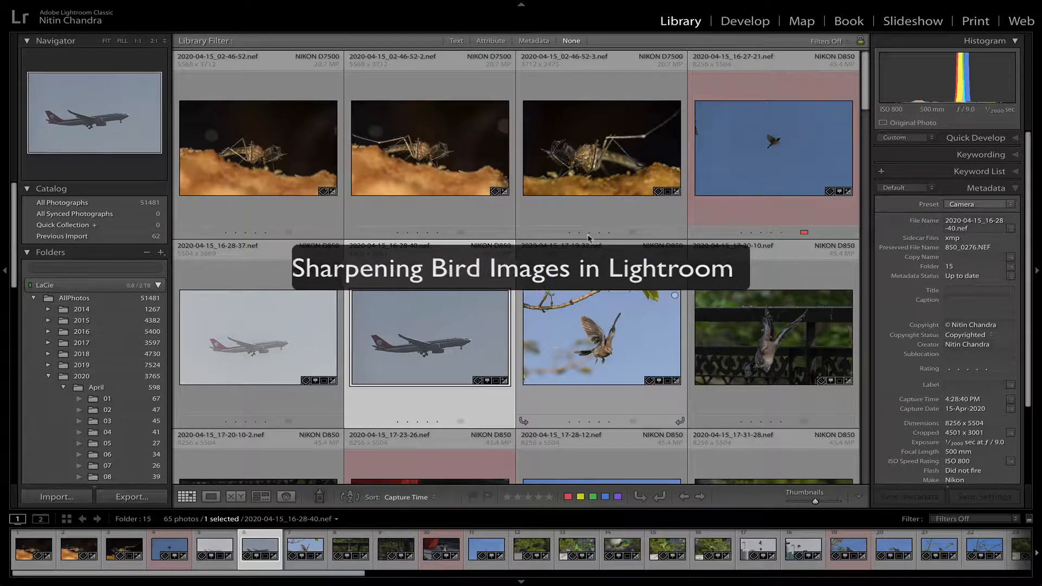
click(597, 210)
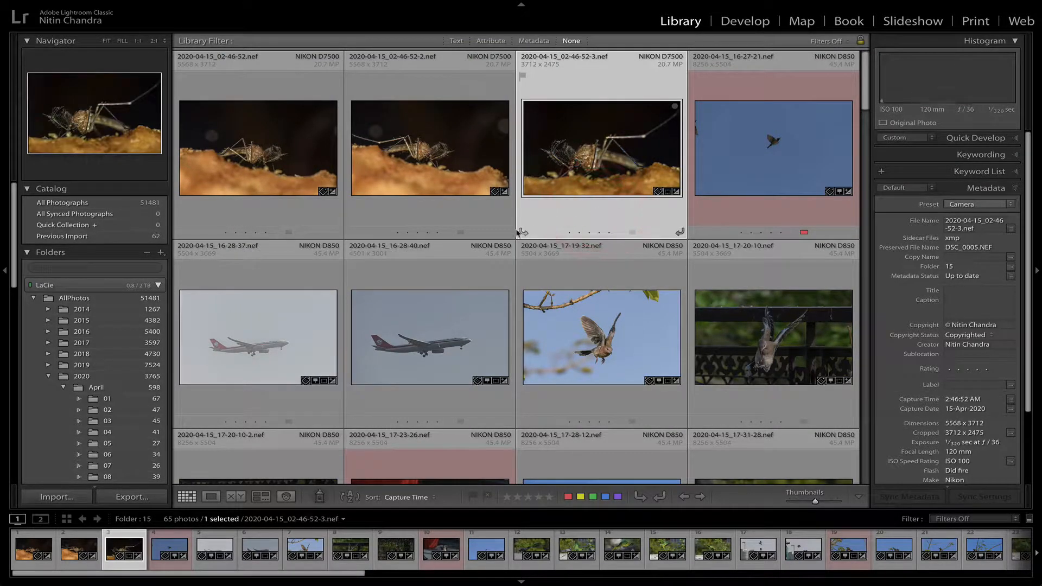
click(310, 216)
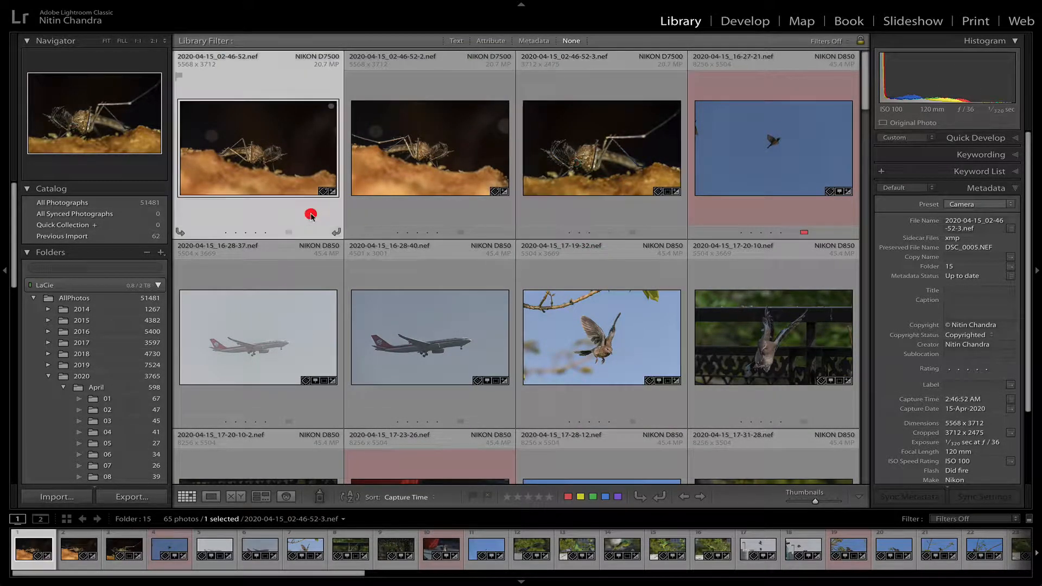
click(584, 219)
key(Left)
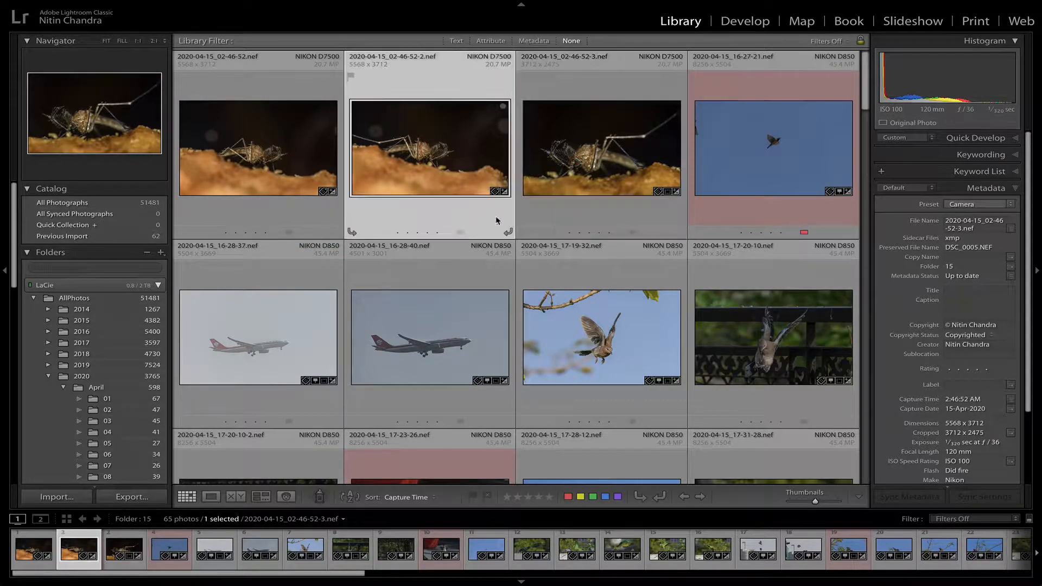
key(Right)
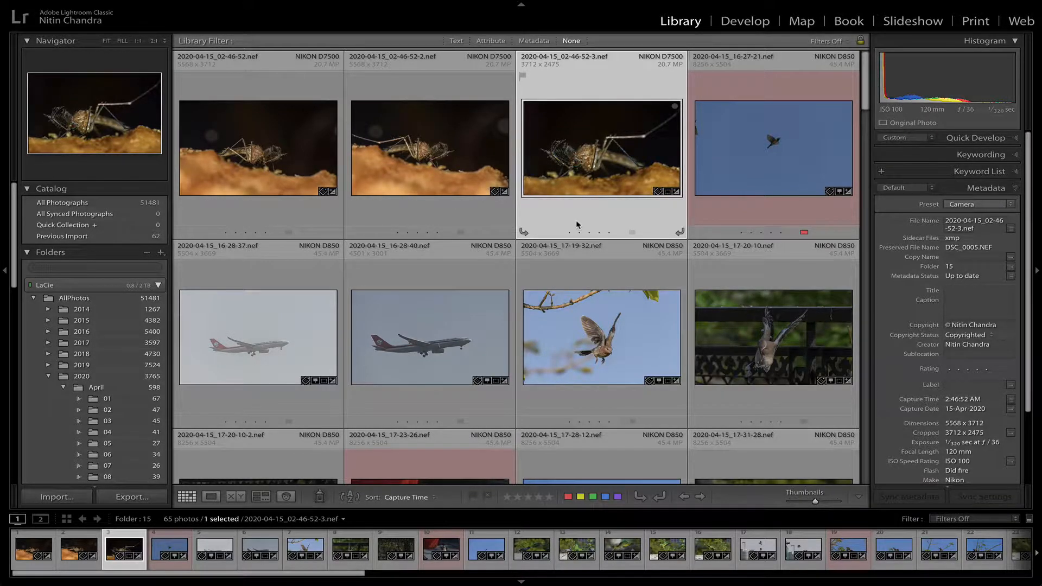
click(748, 174)
click(600, 336)
click(467, 344)
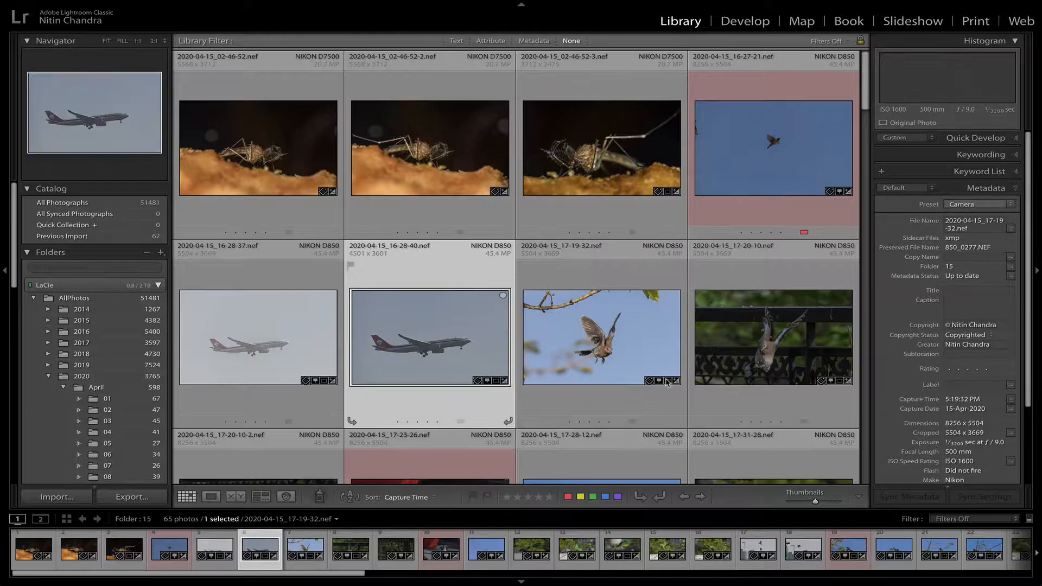
click(763, 352)
Browse the bird photos further along in the folder, checking the parrot, pigeon and branch shots
scroll(762, 354, down, 3)
scroll(762, 354, down, 1)
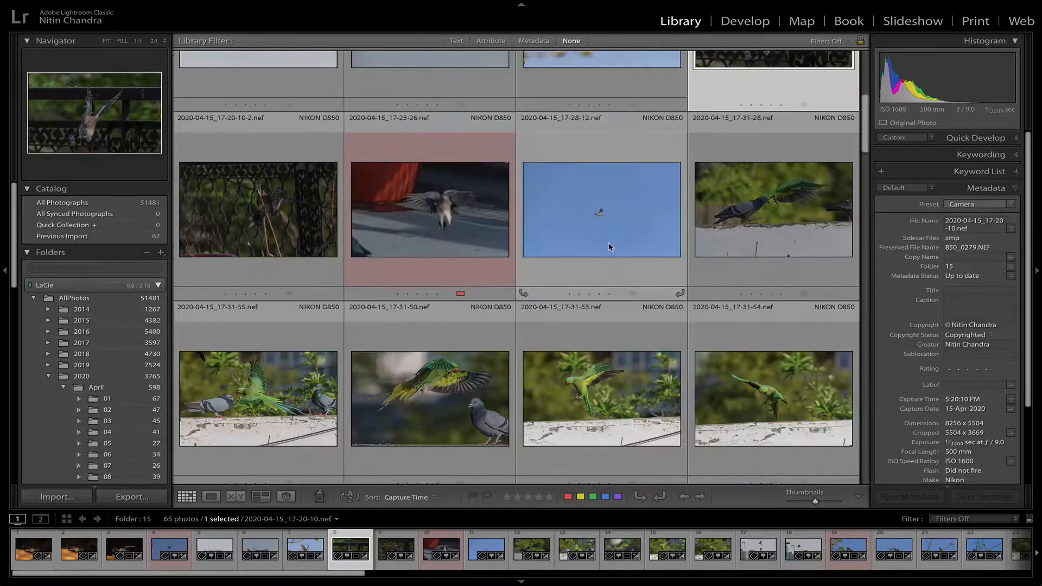
click(609, 248)
click(440, 375)
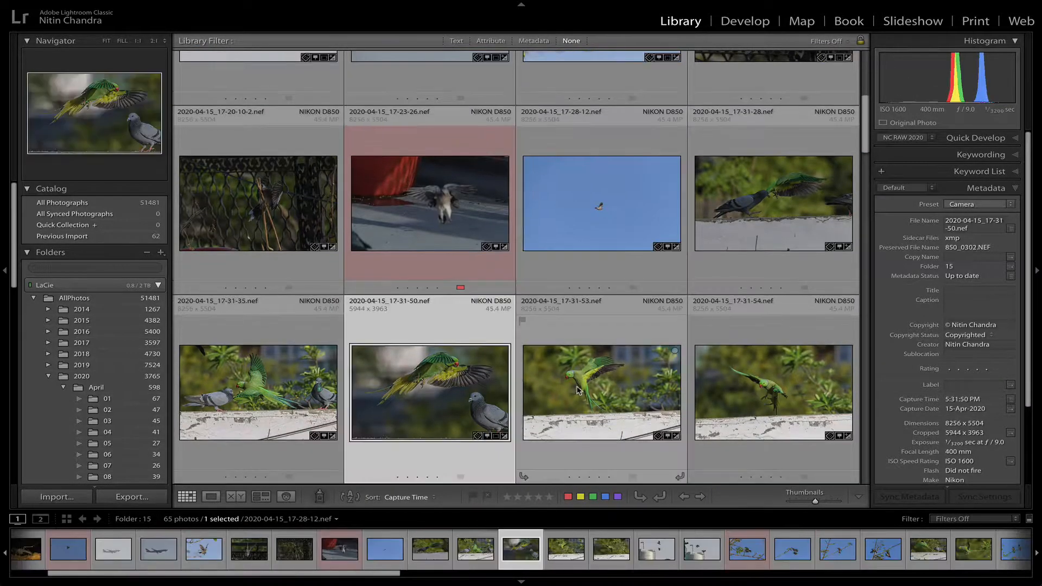
scroll(591, 212, down, 8)
click(592, 212)
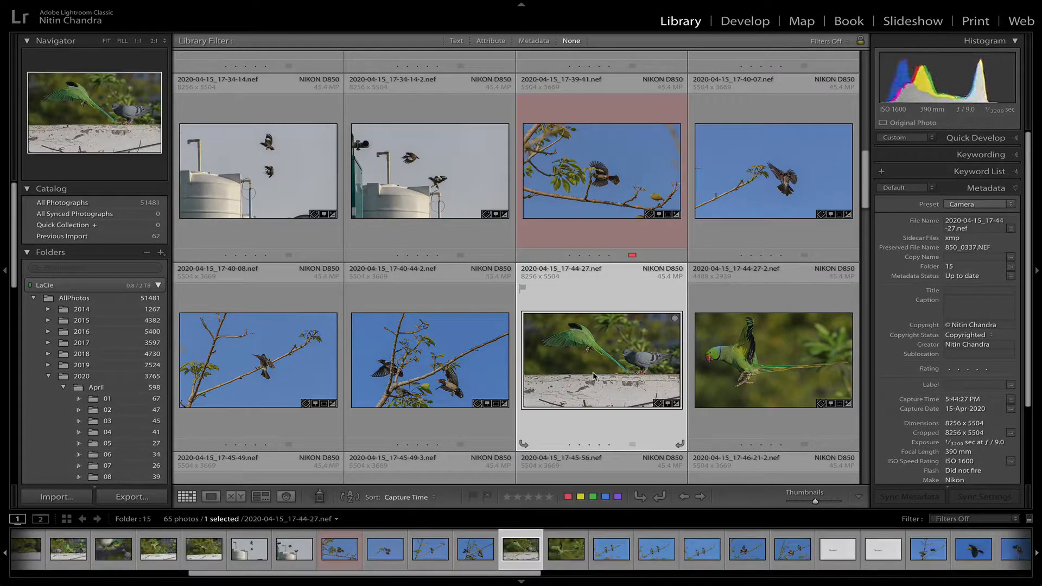
click(445, 388)
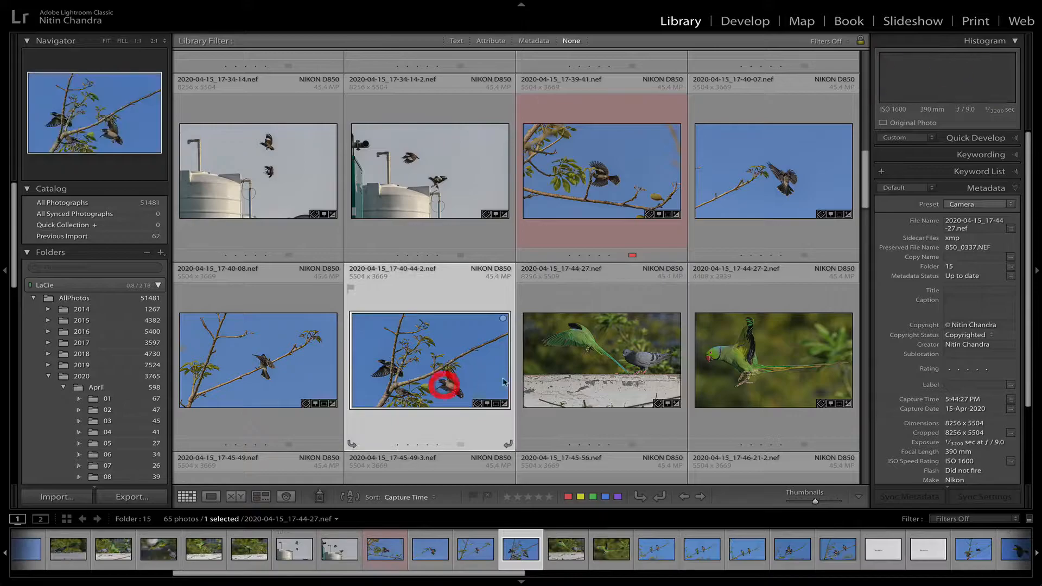
scroll(588, 381, down, 3)
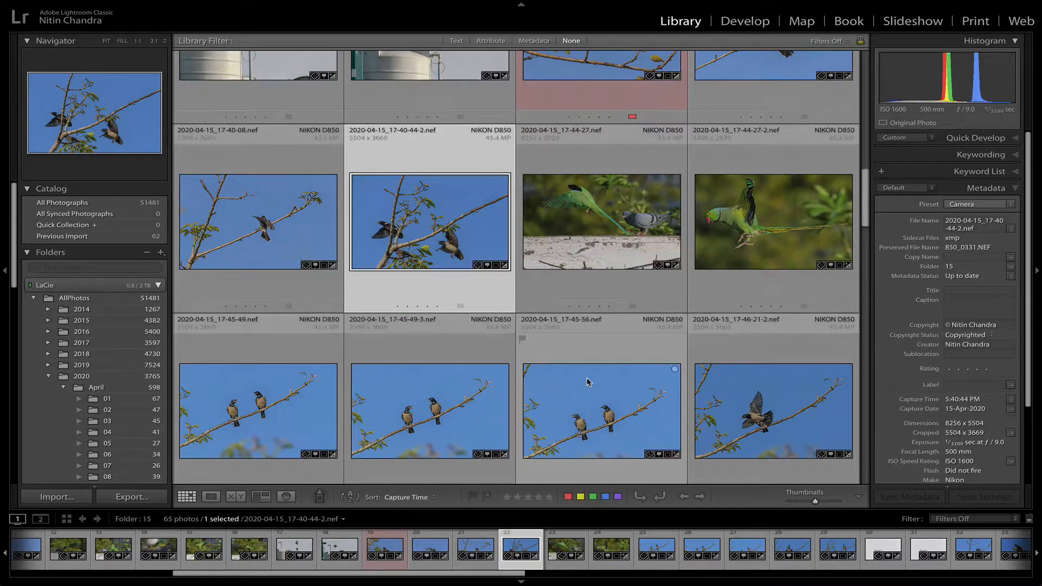
scroll(588, 381, down, 3)
scroll(588, 381, down, 10)
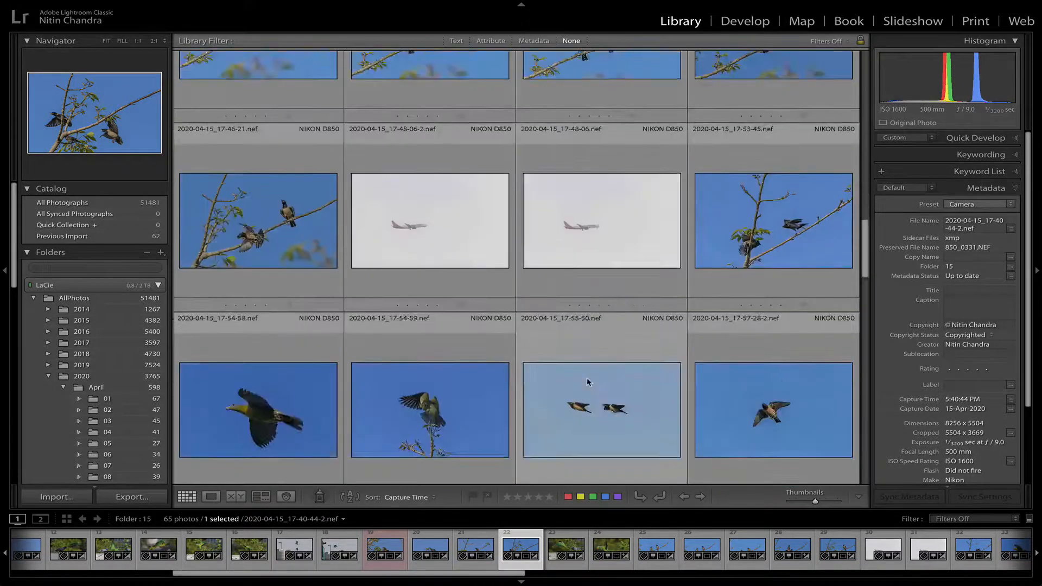
scroll(587, 382, down, 6)
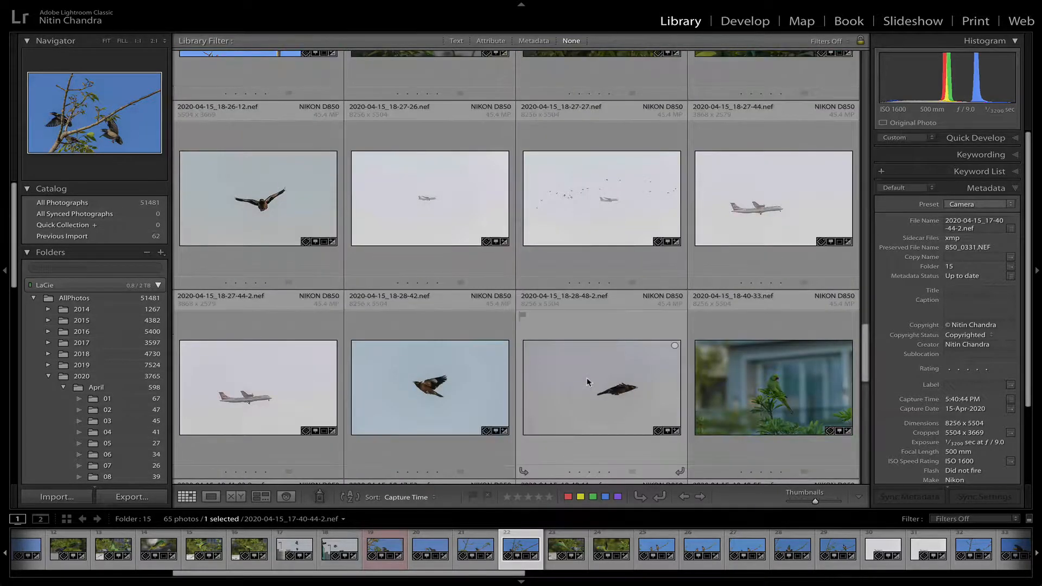
scroll(588, 381, up, 12)
Compare the neighbouring sky and parrot shots, and view 2020-04-15_17-31-50.nef enlarged in Develop before returning to the photo grid
click(429, 367)
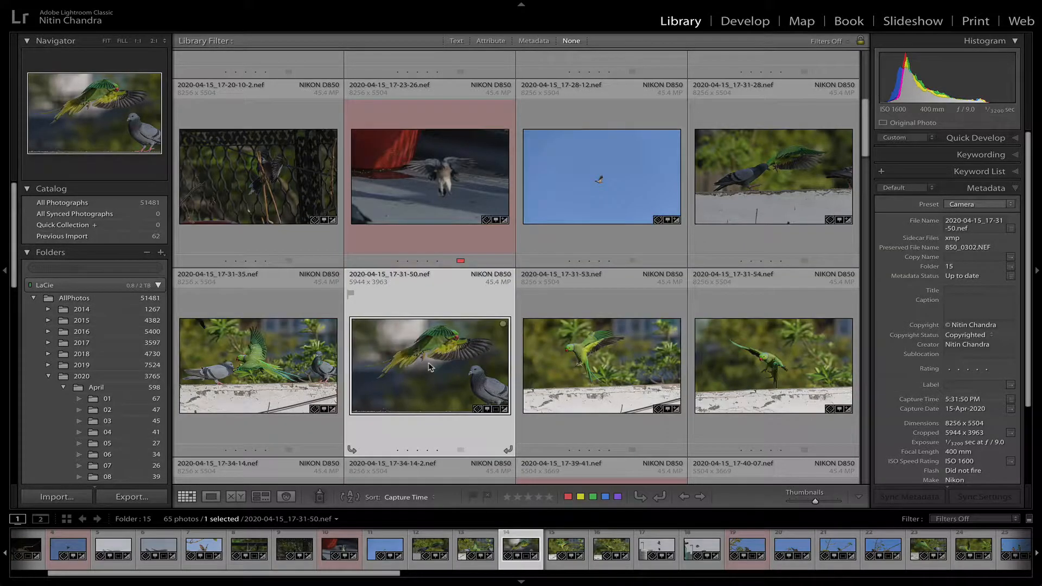
click(576, 250)
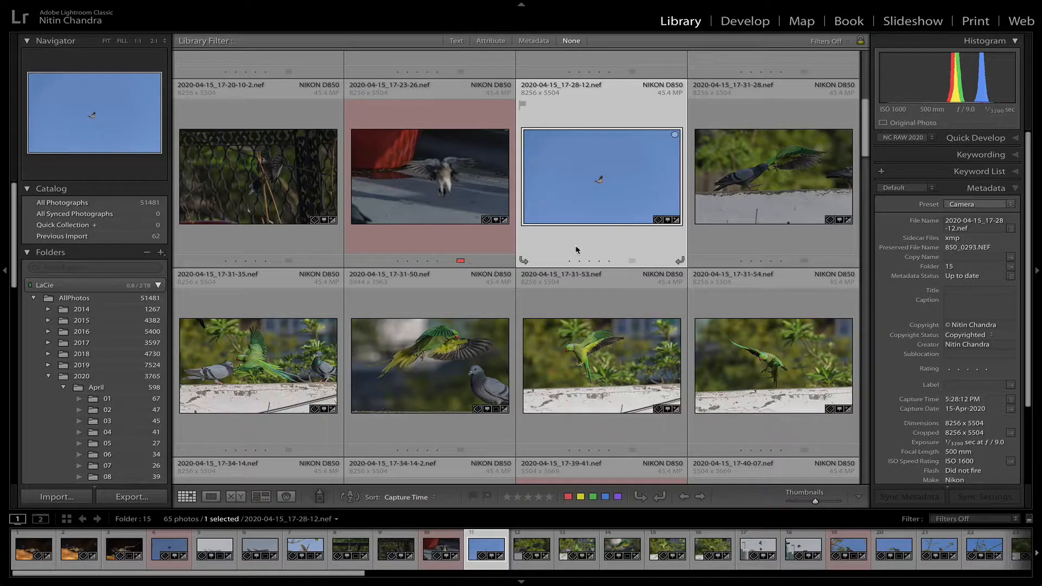
click(586, 353)
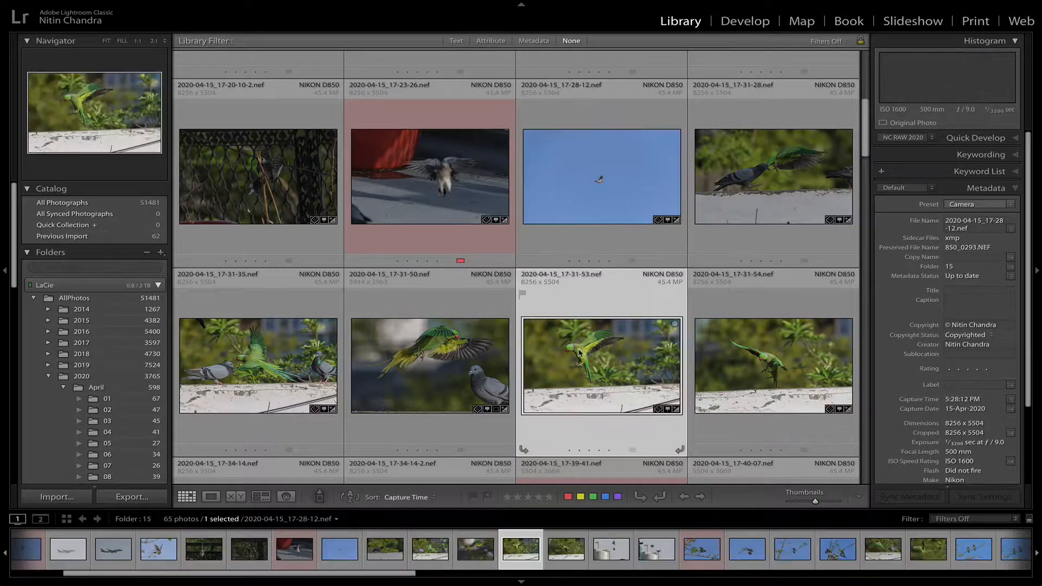
click(448, 370)
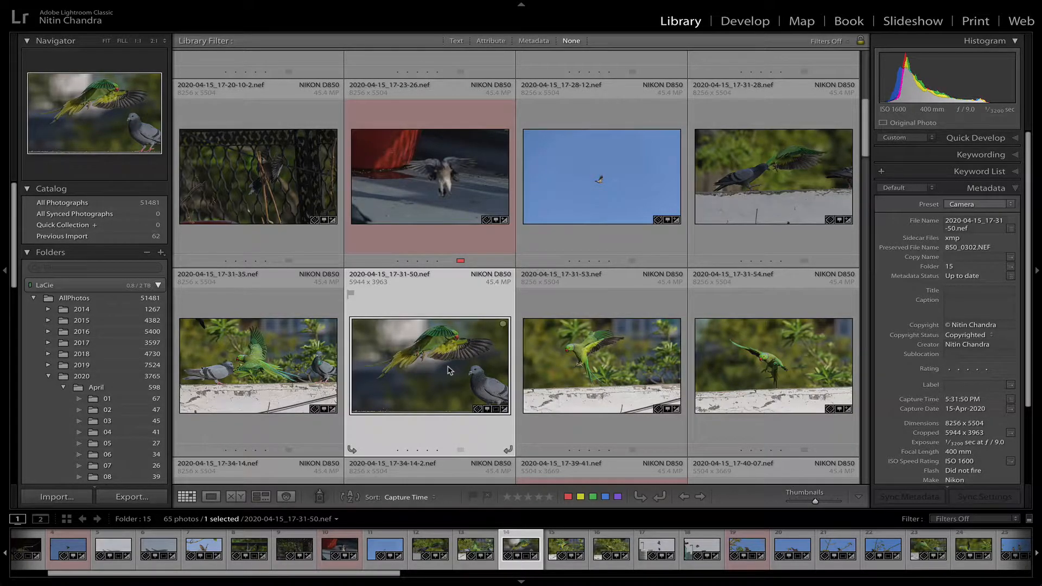
key(d)
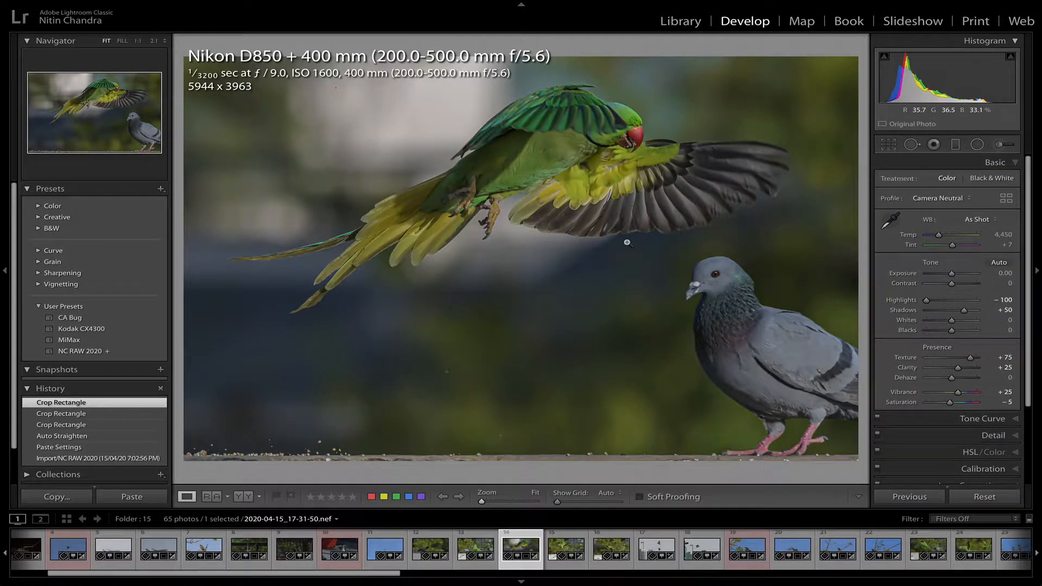
key(g)
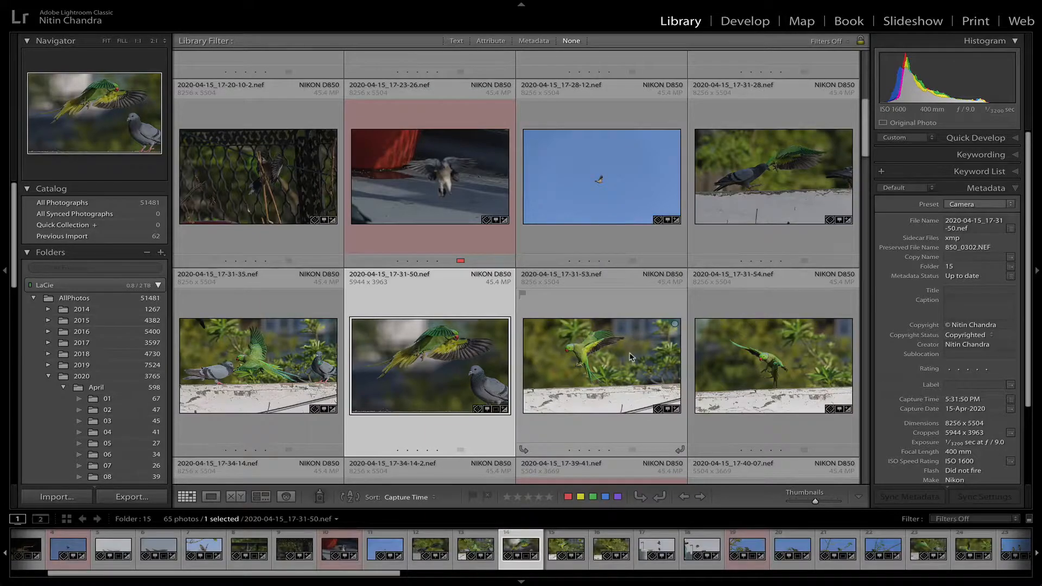
Look through the folder again from its first photos to the parrot shots for a bird image suitable for sharpening
scroll(631, 357, down, 6)
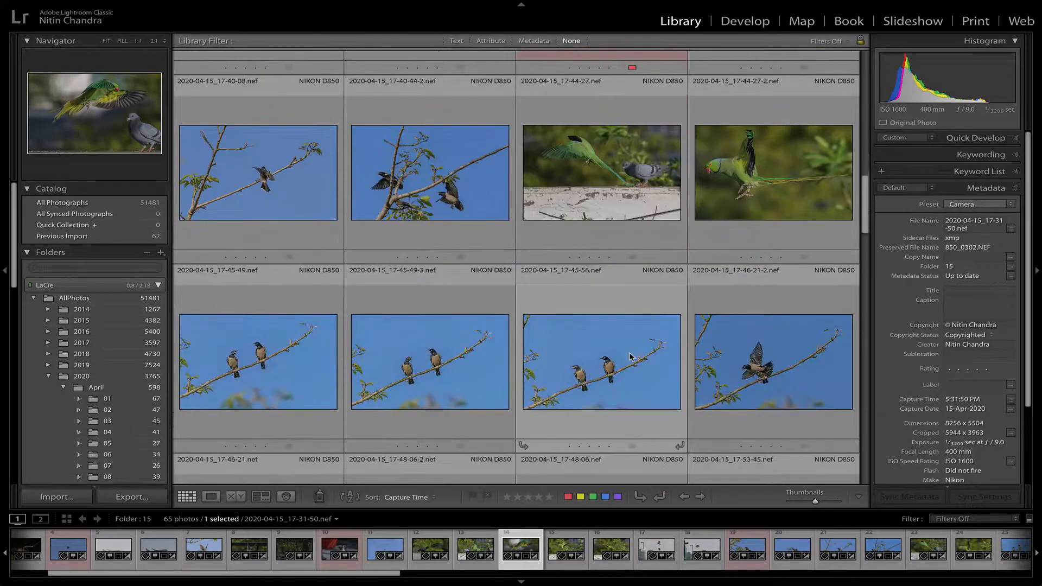
scroll(631, 356, down, 8)
scroll(631, 357, down, 8)
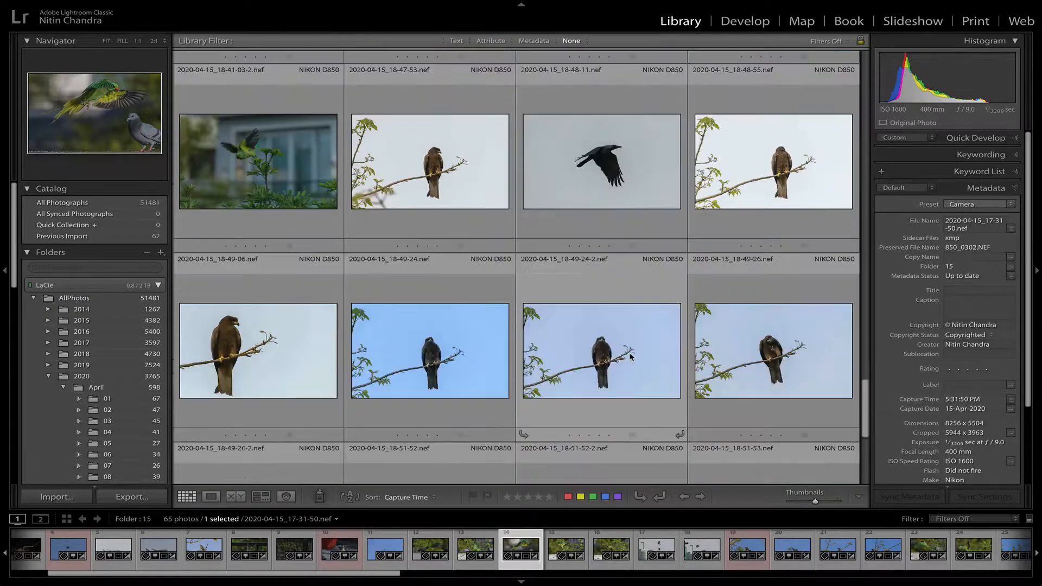
scroll(631, 357, up, 15)
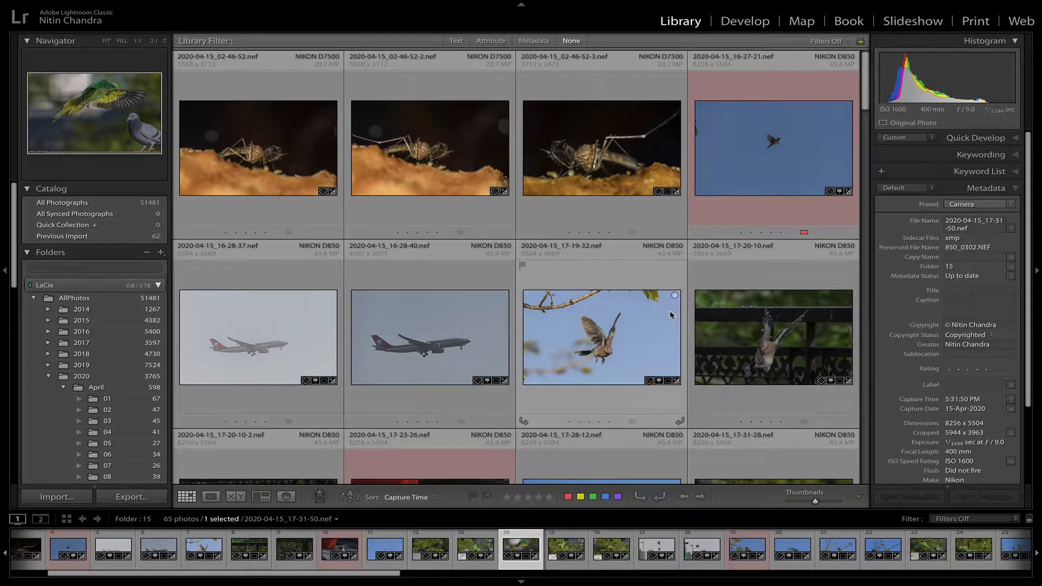
click(647, 341)
scroll(647, 341, down, 2)
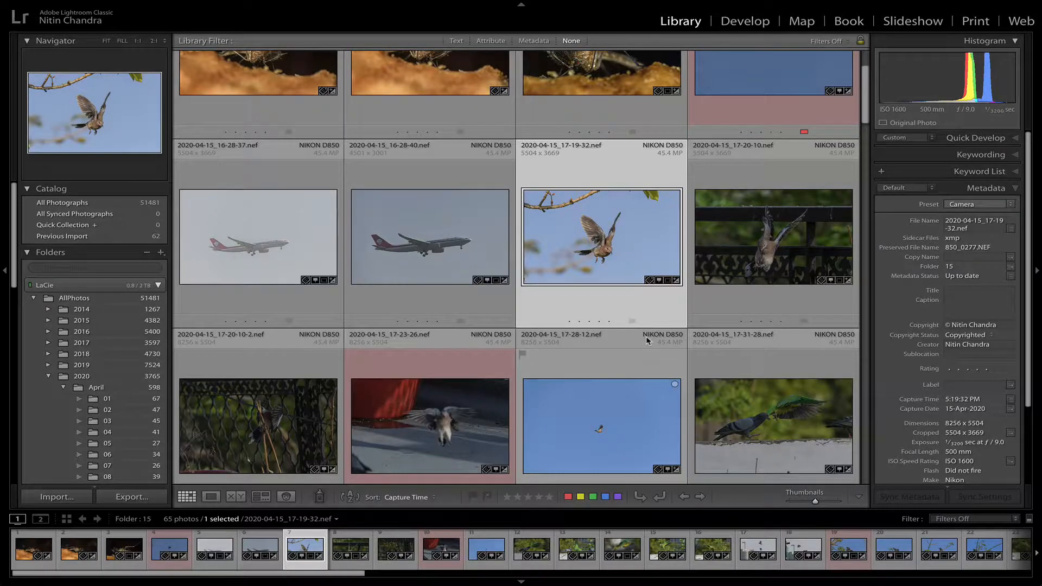
scroll(647, 341, down, 2)
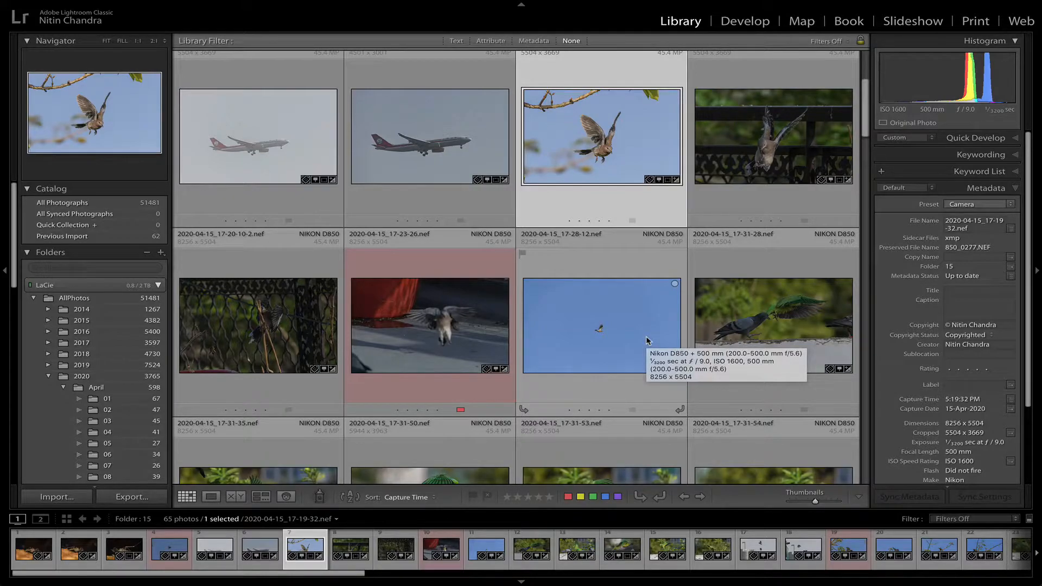
scroll(610, 360, down, 5)
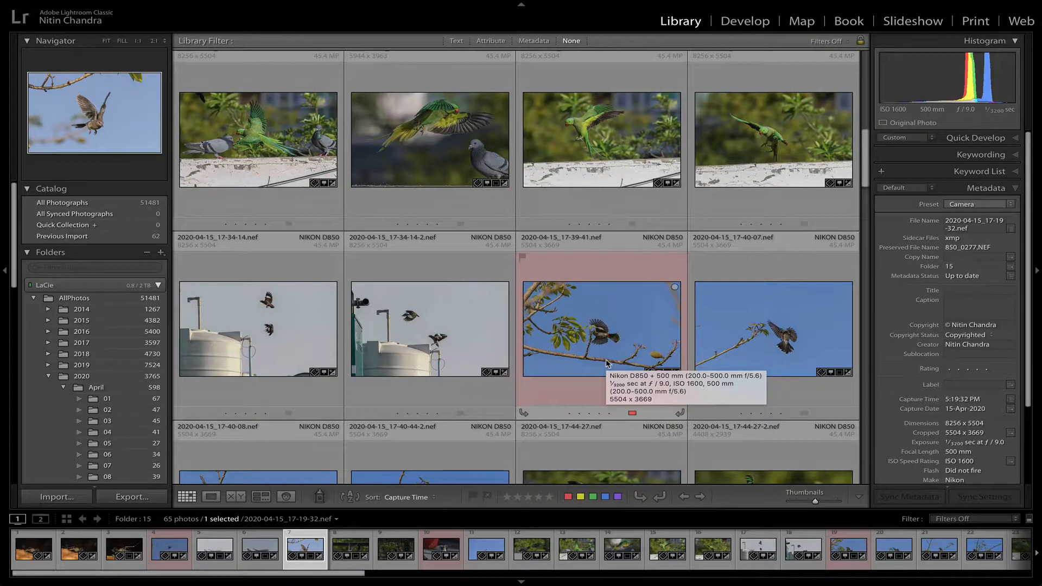
scroll(606, 362, down, 3)
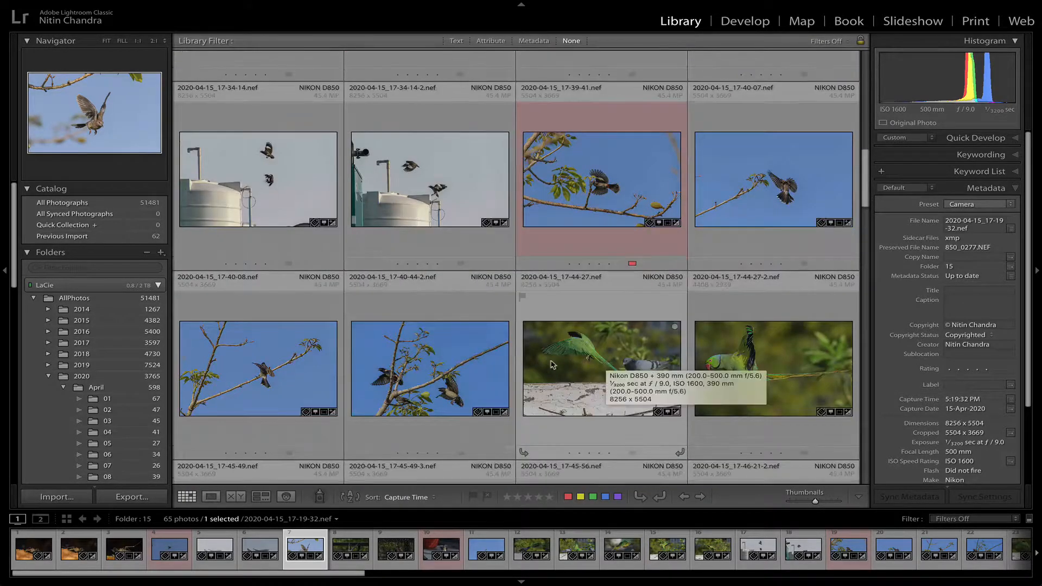
scroll(581, 374, down, 2)
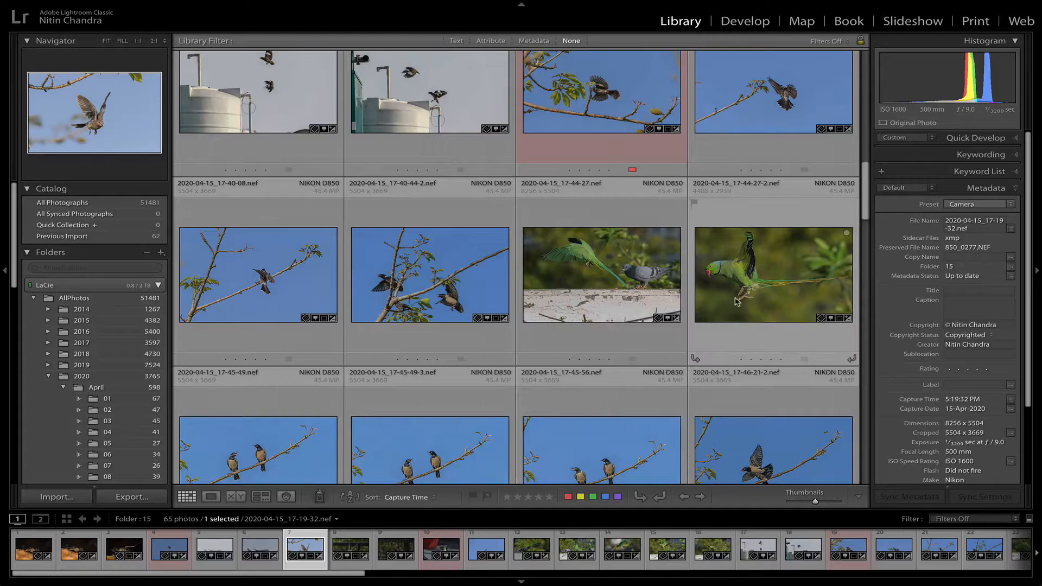
Open the flying parrot photo 2020-04-15_17-44-27-2.nef in Develop and reset all of its adjustments
click(736, 301)
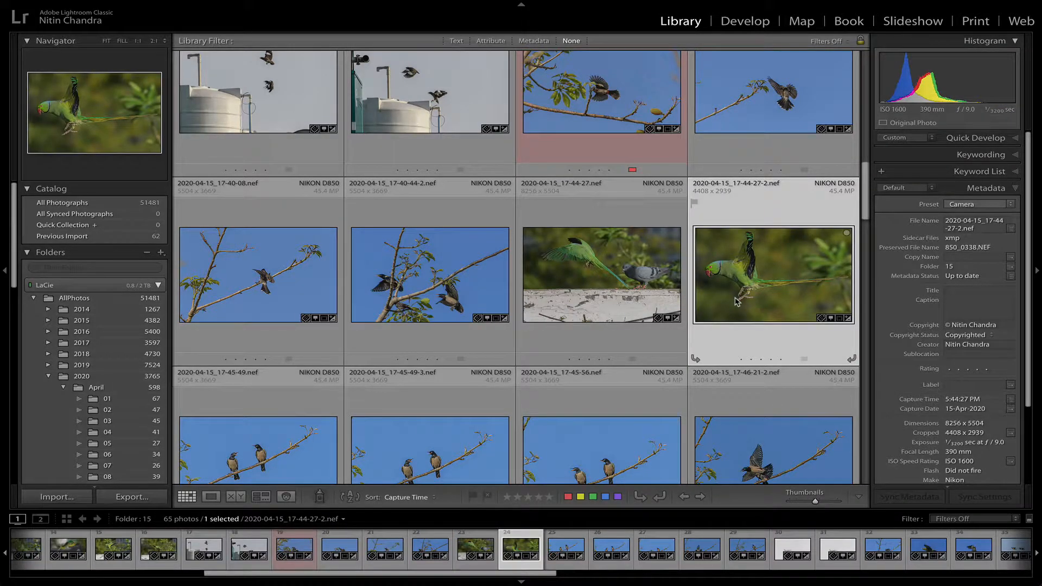
key(d)
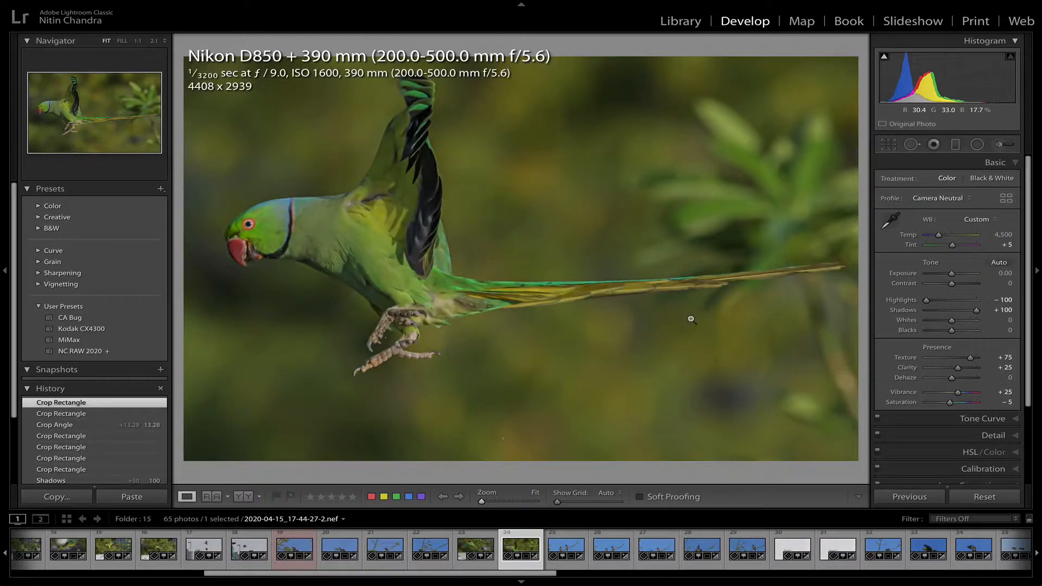
key(shift+super+r)
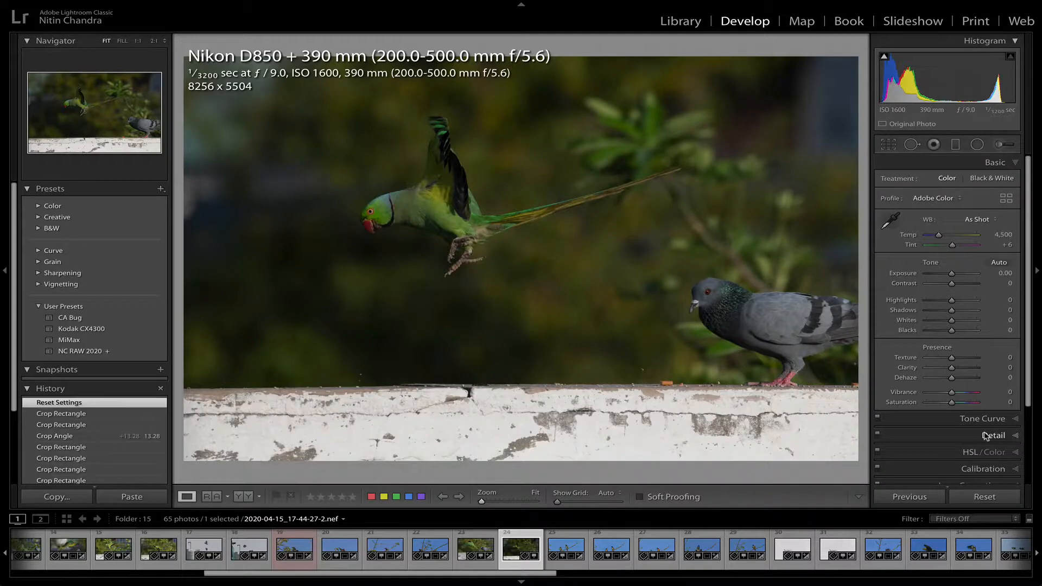
View the parrot at 1:1 and set its color noise reduction to 0 in the Detail settings
click(986, 436)
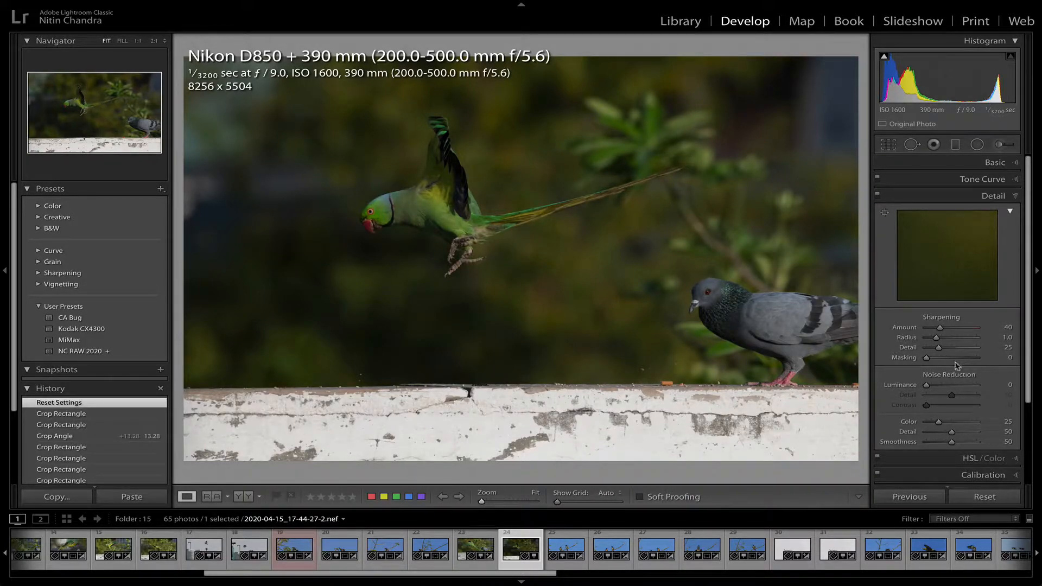
click(420, 197)
drag(420, 197, 521, 206)
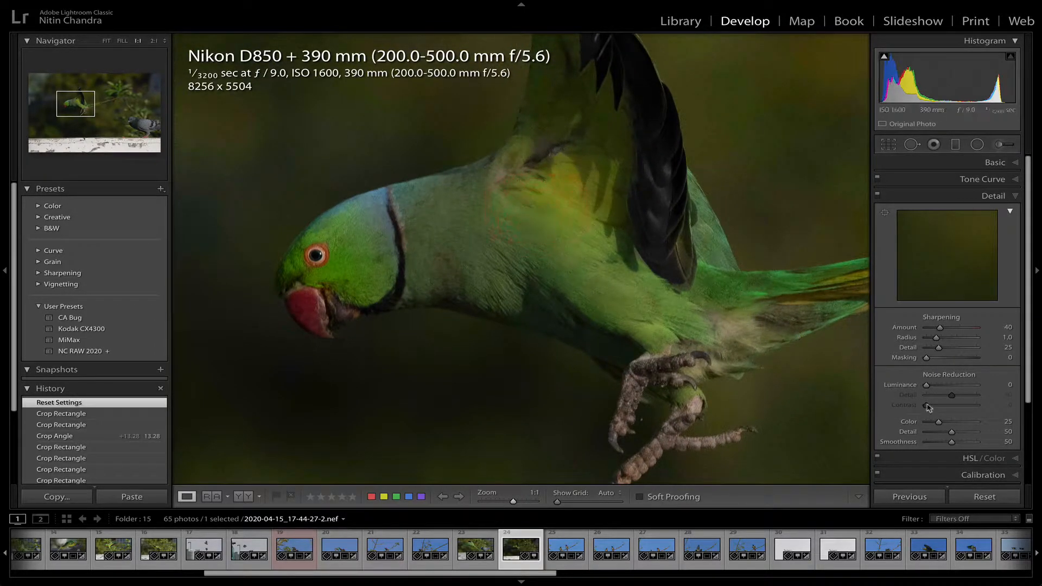
mouse_move(939, 422)
mouse_down()
mouse_move(829, 427)
mouse_move(769, 407)
mouse_up()
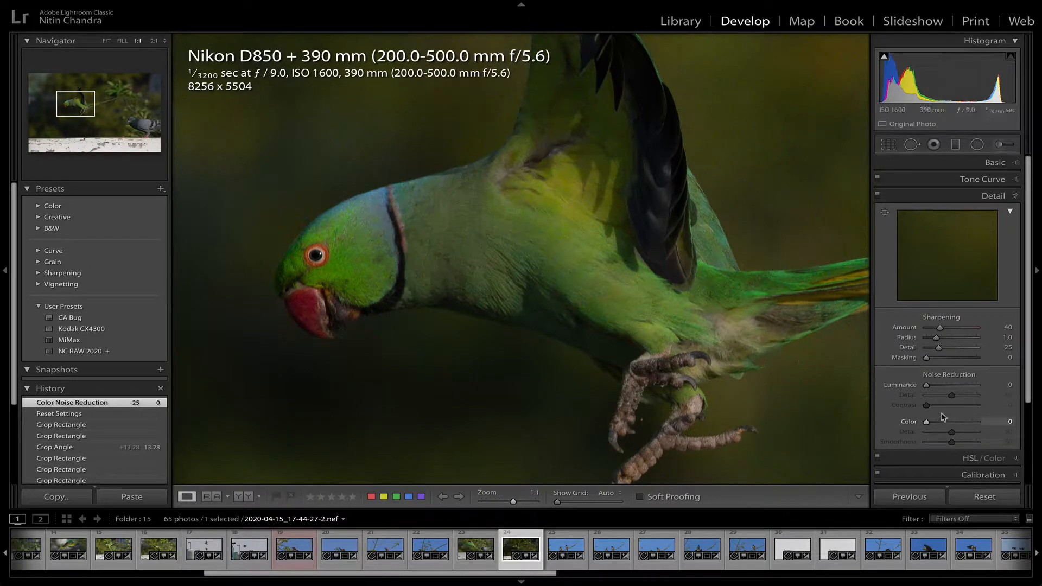
Try a sharpening amount of 0 on the parrot, and restore the default sharpening settings
drag(939, 328, 757, 325)
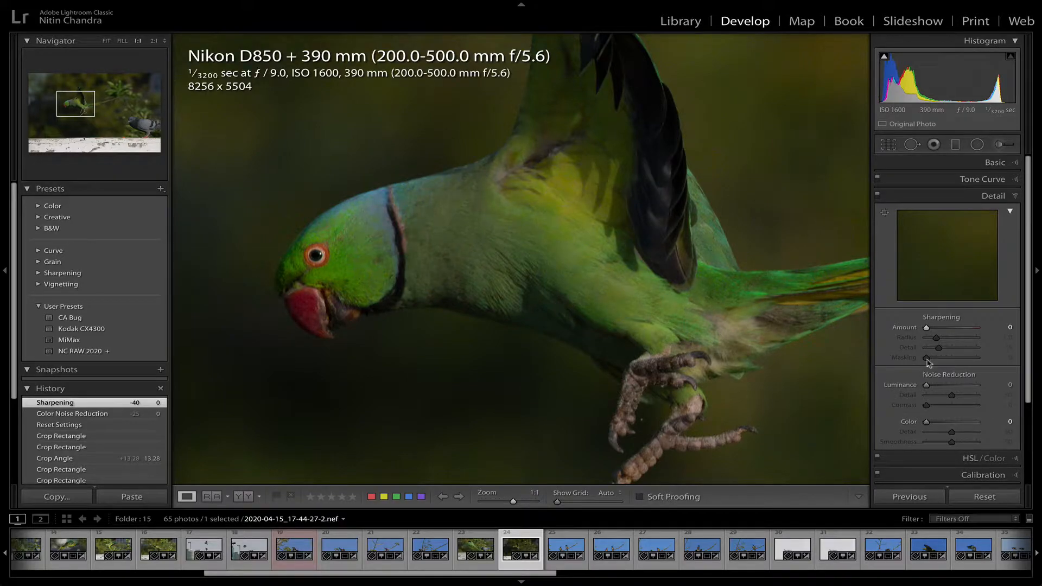
double_click(944, 319)
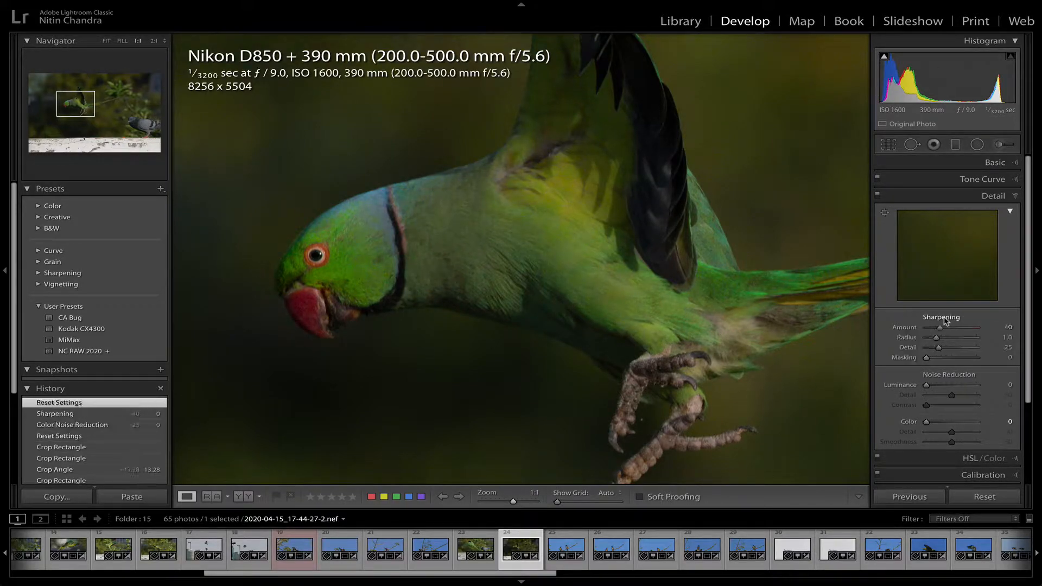
Restore the default noise reduction settings on the parrot, and set the color noise reduction back to 0
double_click(949, 376)
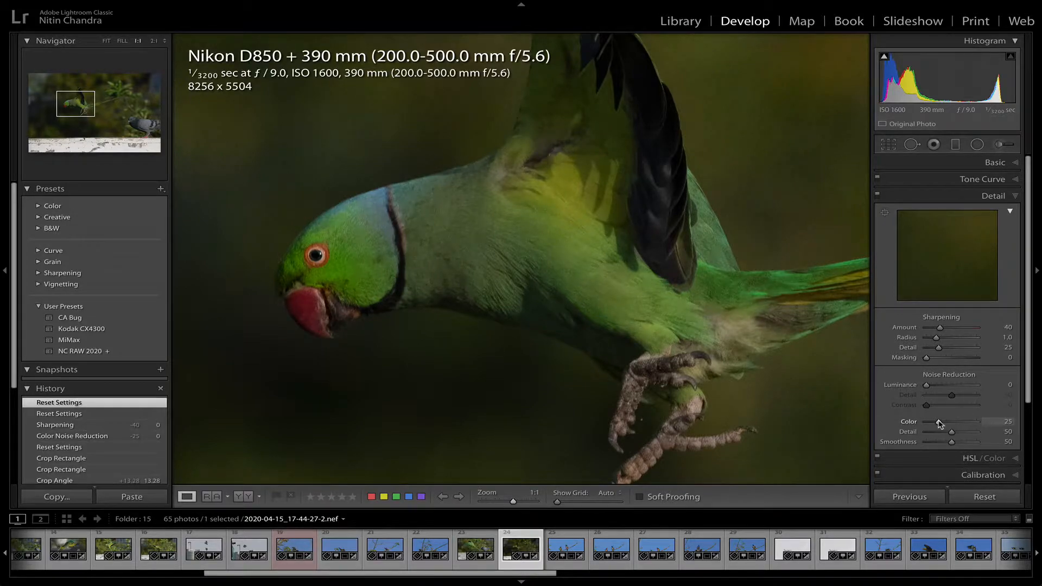
drag(939, 424, 982, 428)
drag(905, 424, 662, 360)
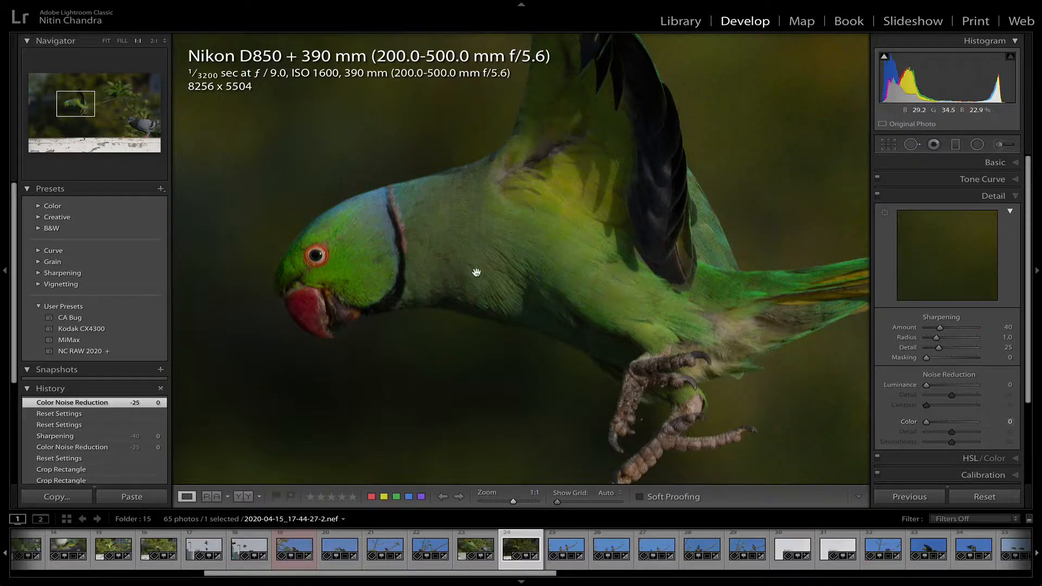
View the parrot's head and neck at 2:1 and set the color noise reduction to 50
click(154, 41)
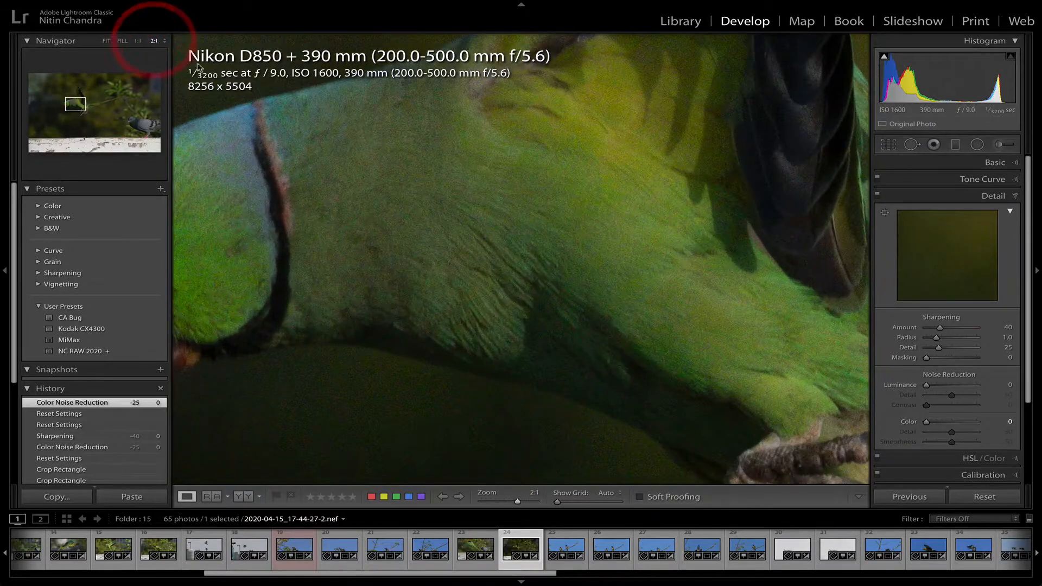
drag(418, 228, 542, 291)
click(629, 307)
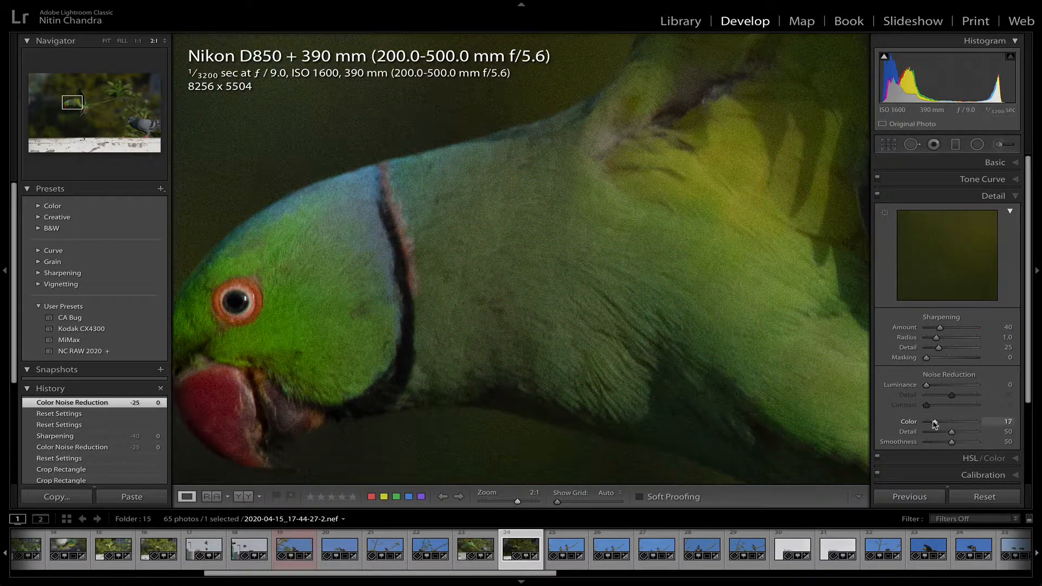
click(763, 333)
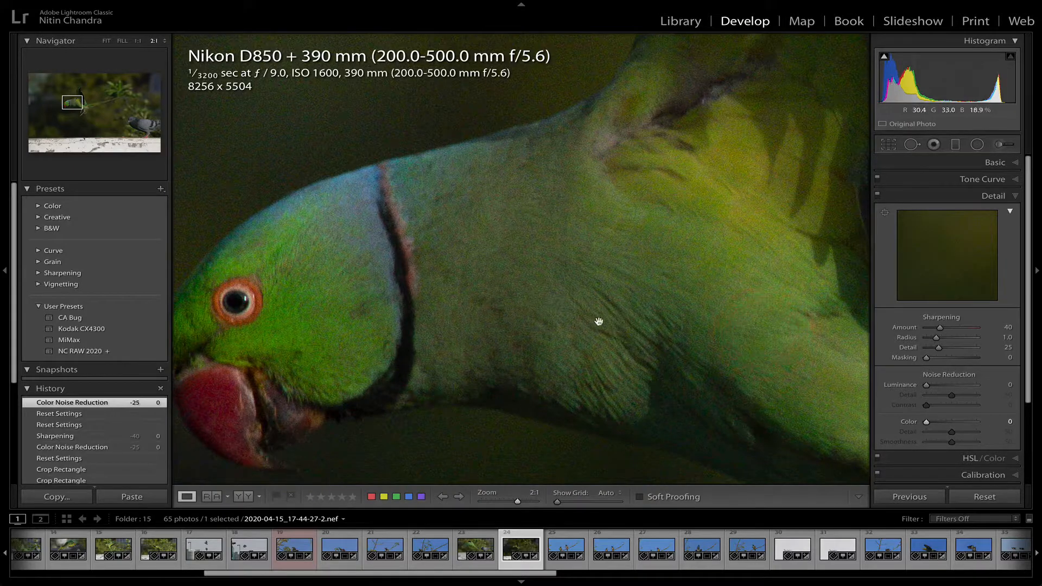
drag(926, 421, 1002, 434)
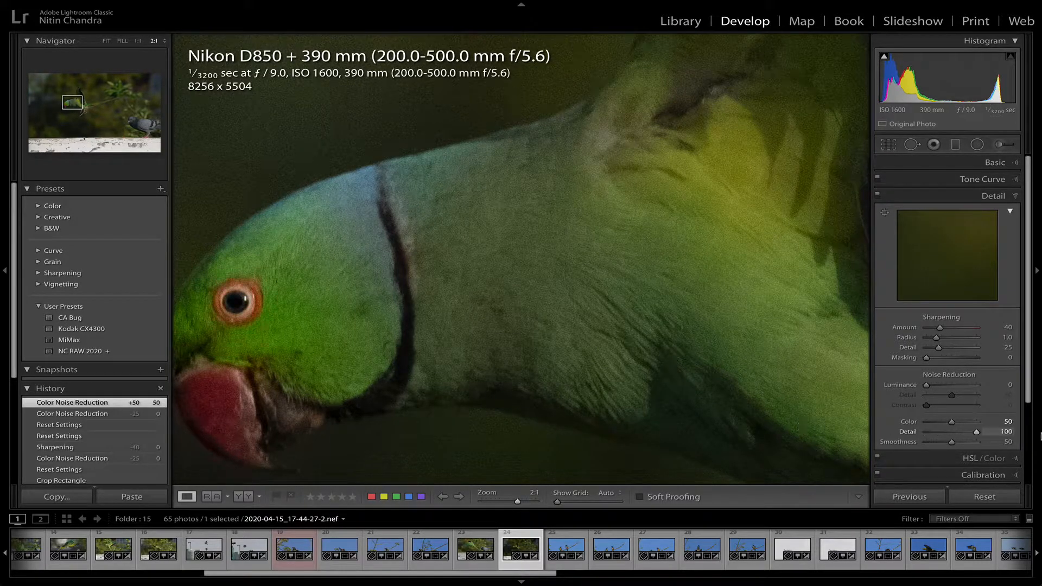
Compare color noise Detail values of 0 and 100 on the parrot, leaving it at 100
drag(976, 432, 878, 432)
drag(965, 430, 552, 407)
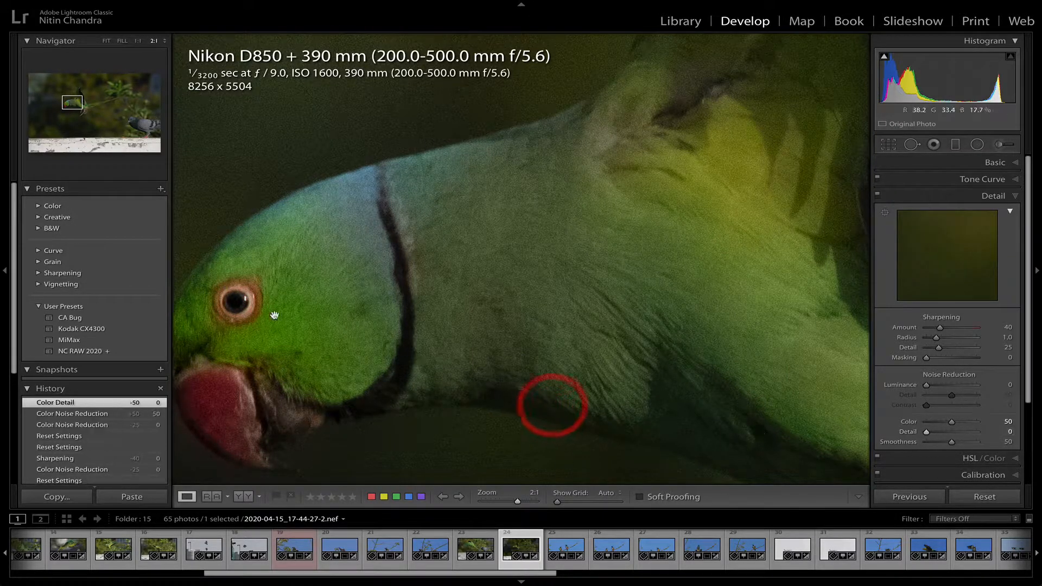
drag(926, 432, 1024, 440)
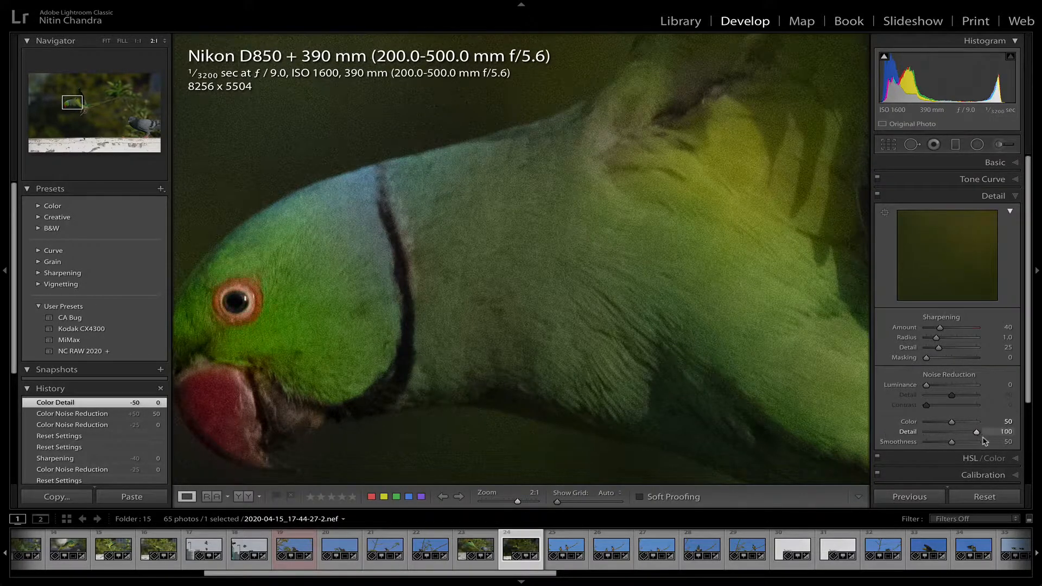
drag(985, 441, 984, 435)
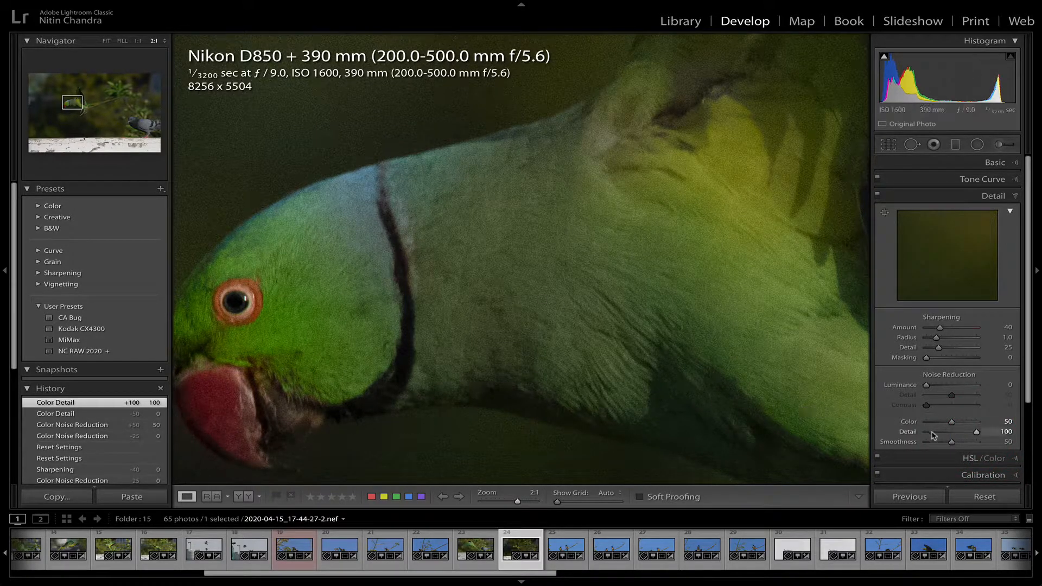
Compare color noise Smoothness at 0 and 100 on the parrot, leaving it at 100
drag(951, 442, 802, 440)
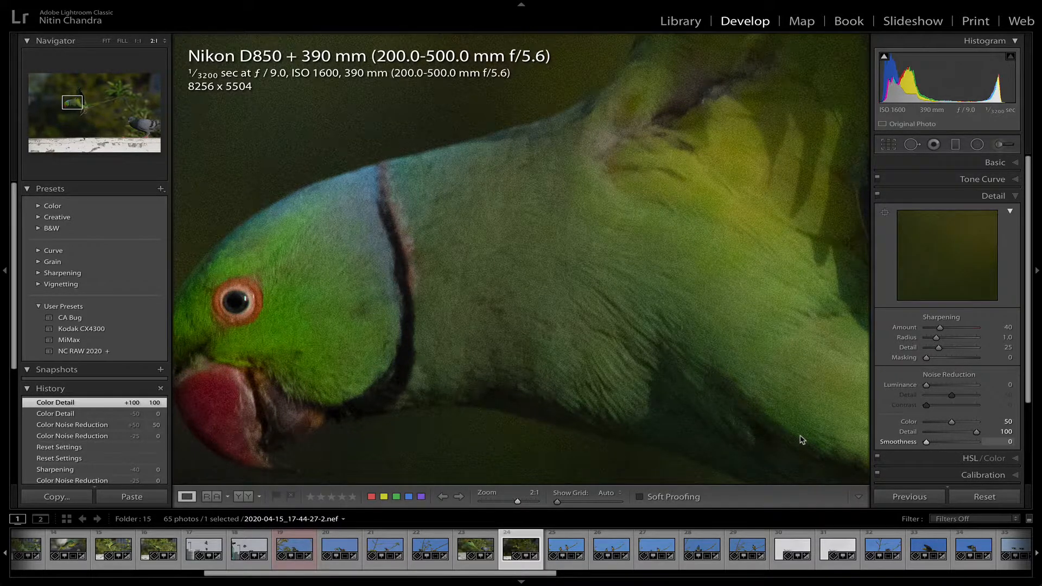
drag(802, 440, 922, 444)
drag(926, 442, 991, 447)
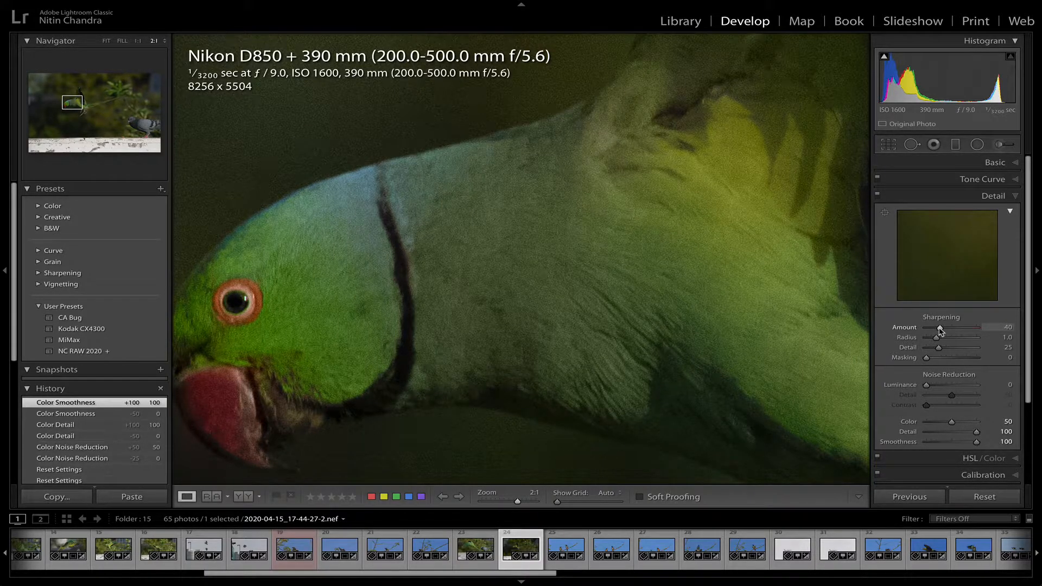
Compare sharpening amounts of 150 and 0 on the parrot, and set the amount to 70
key(alt)
key(alt)
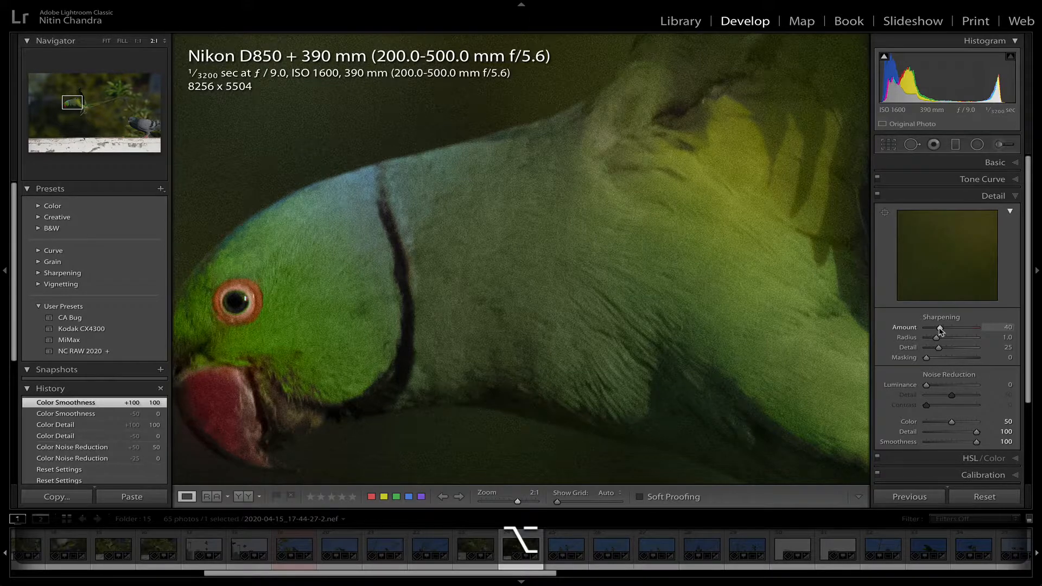
drag(940, 330, 996, 339)
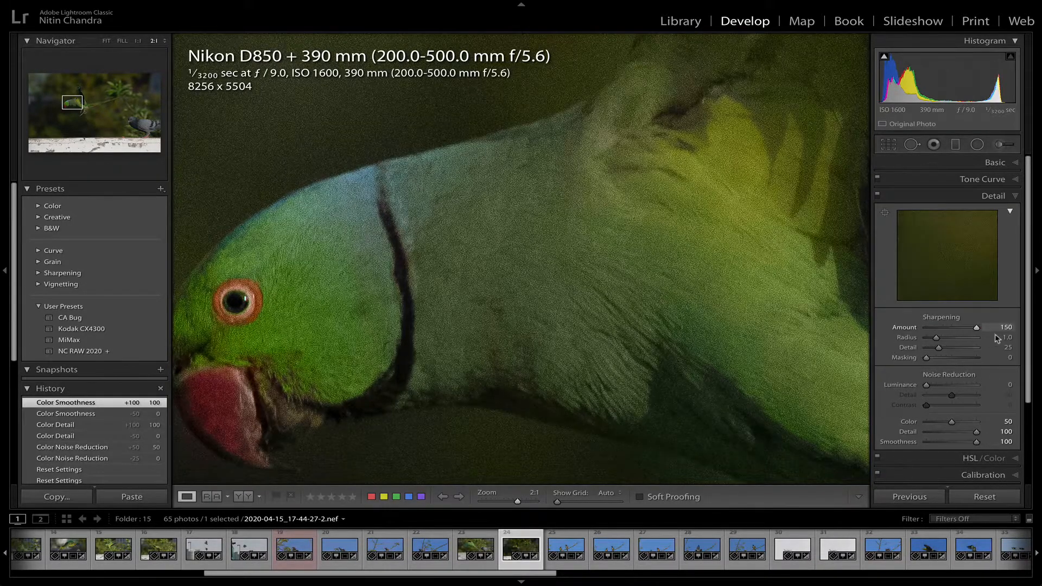
drag(976, 327, 875, 330)
key(alt)
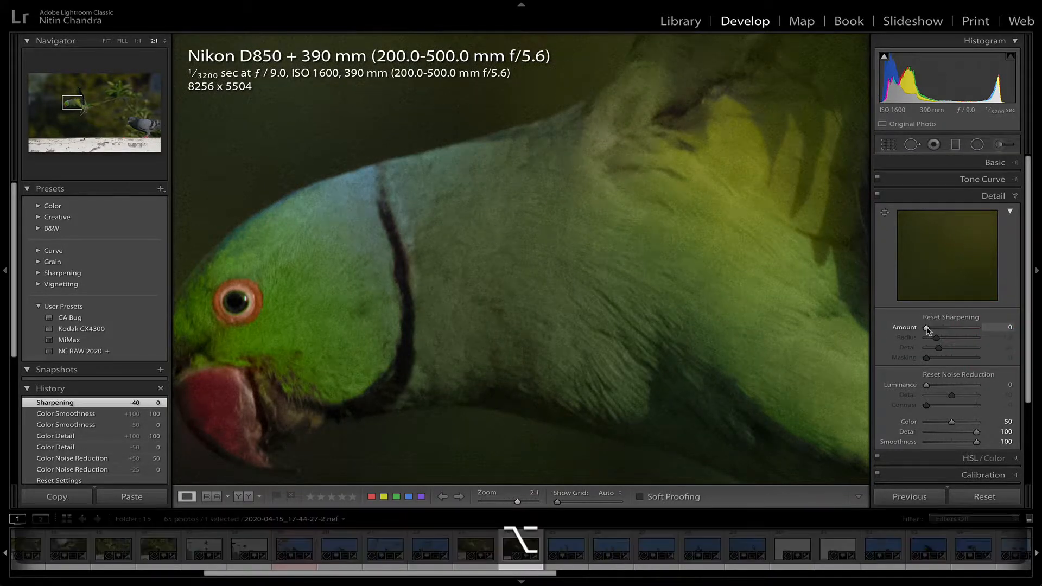
drag(927, 328, 950, 331)
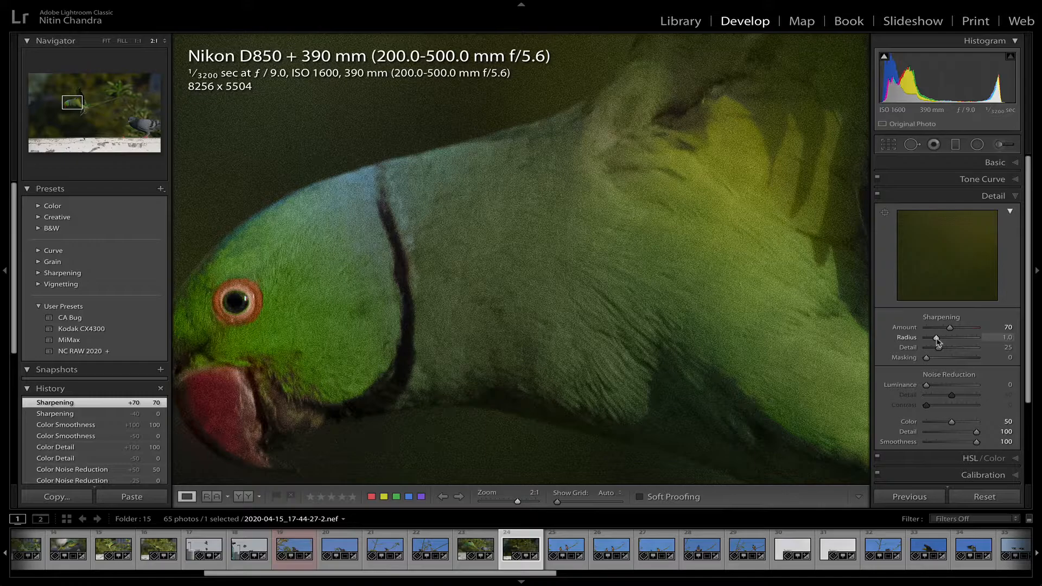
Set the sharpening radius to 3.0, and try a sharpening detail of 37 before restoring it to 25
drag(936, 338, 978, 341)
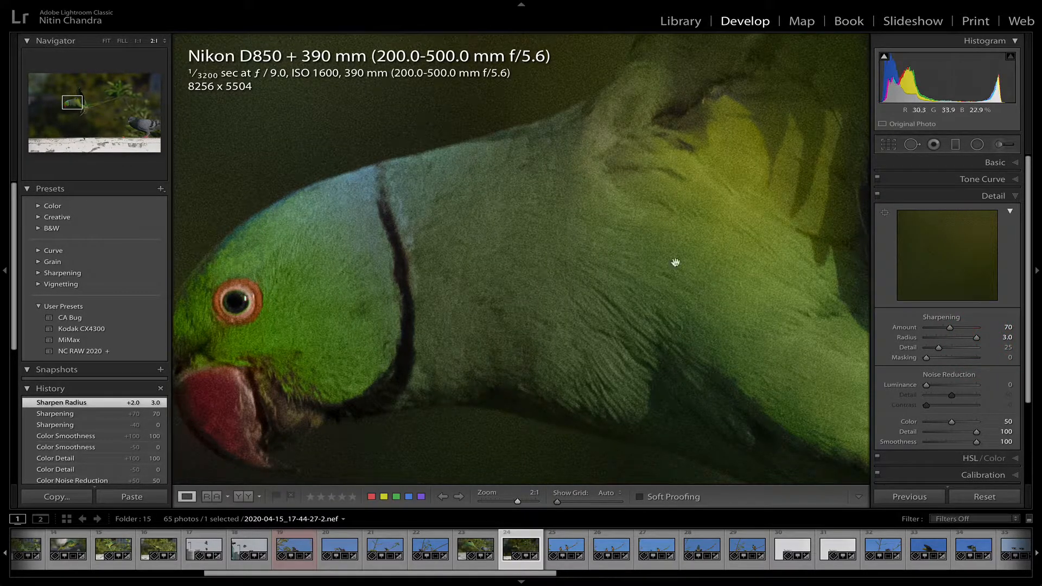
mouse_move(977, 339)
mouse_down()
mouse_move(860, 343)
mouse_move(997, 333)
mouse_up()
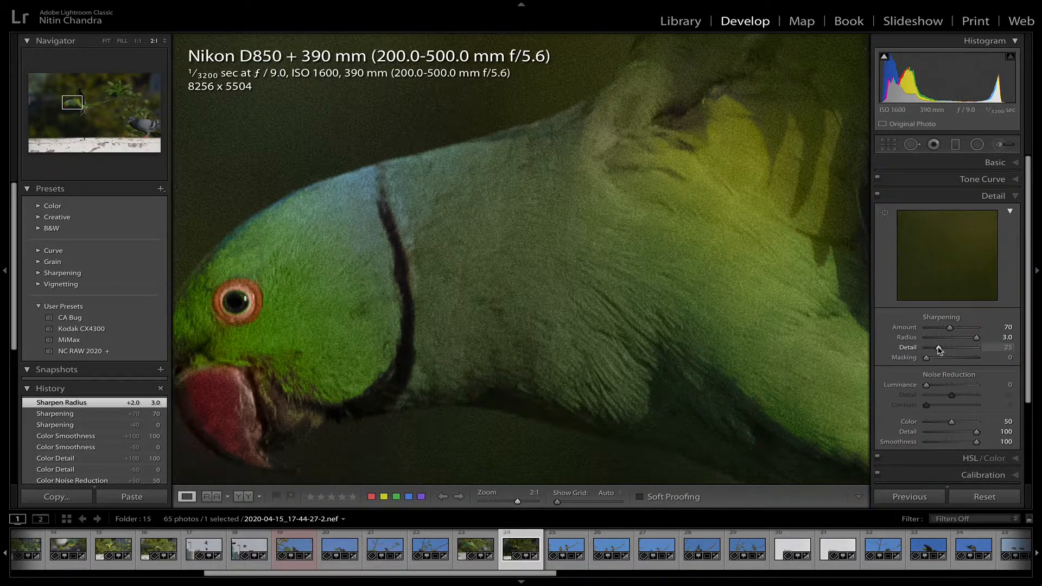
drag(939, 349, 1007, 350)
drag(982, 350, 944, 349)
double_click(908, 347)
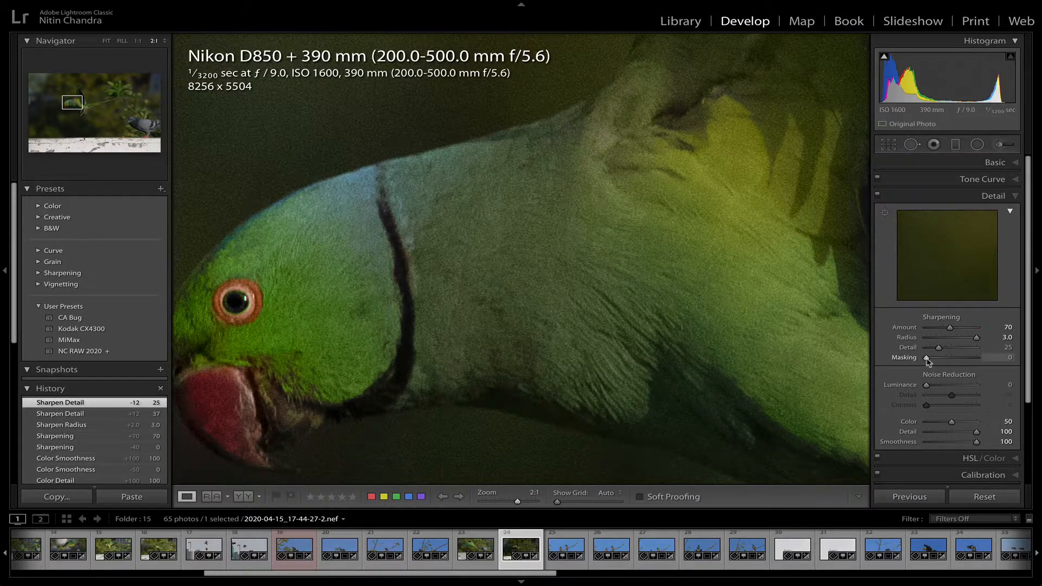
Set the sharpening masking to 80 while previewing the edge mask in black and white
key(alt)
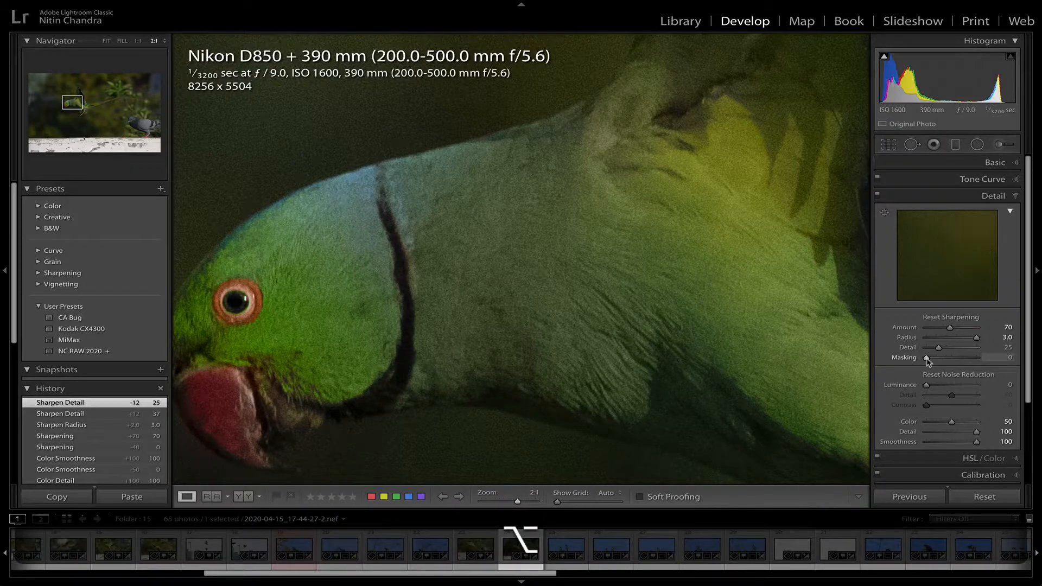
drag(927, 360, 968, 366)
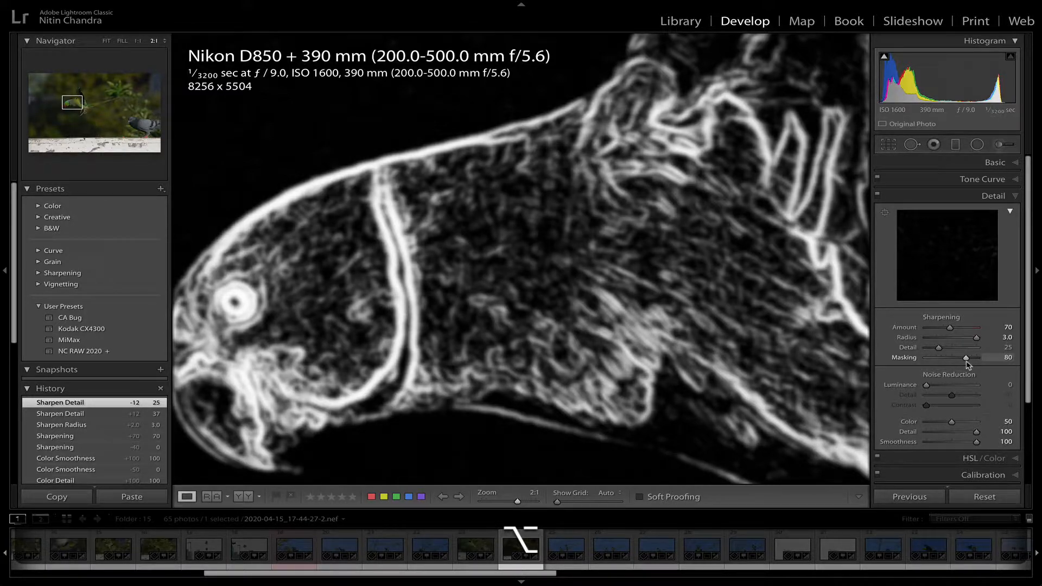
drag(966, 362, 966, 358)
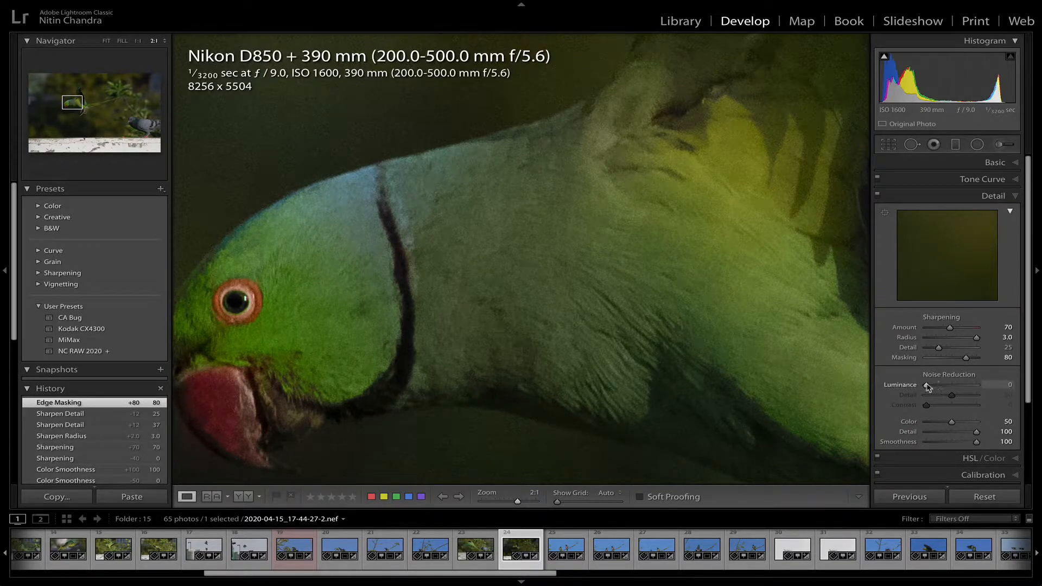
Set luminance noise reduction to 100 with its Detail at 100 and Contrast at 16, after trying a contrast of 80
drag(927, 386, 957, 366)
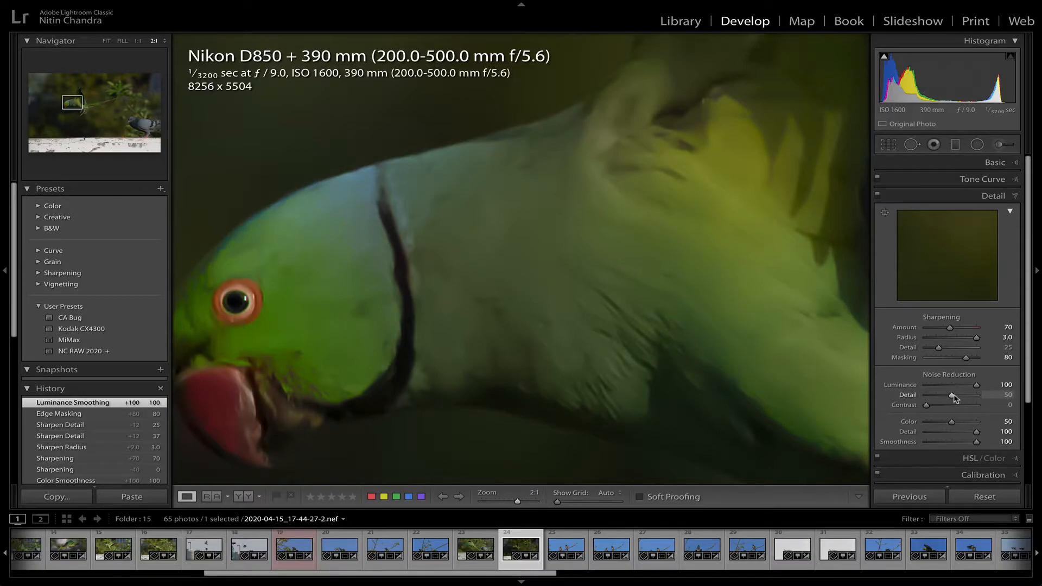
drag(955, 398, 991, 405)
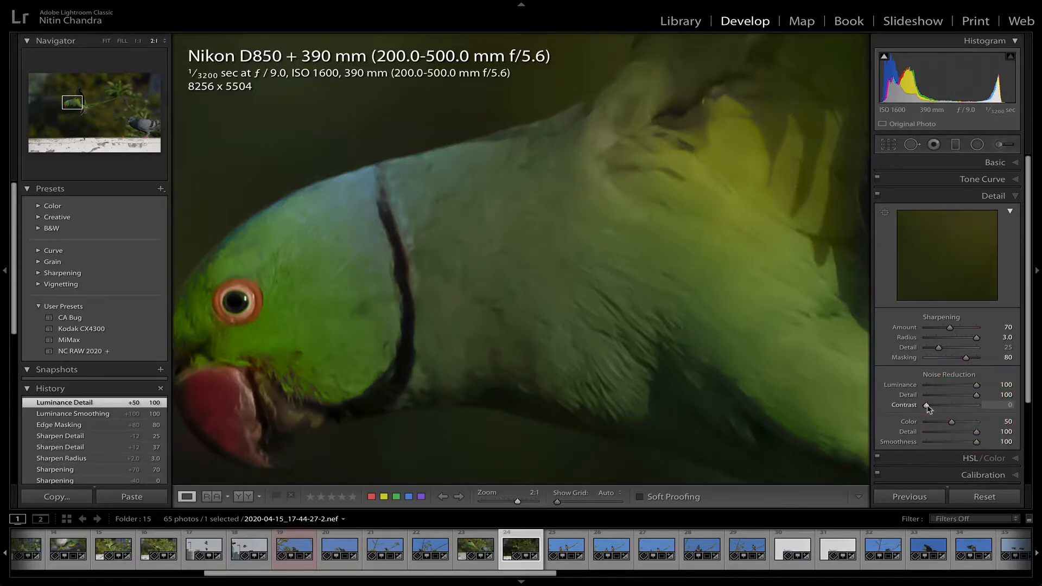
drag(928, 409, 969, 410)
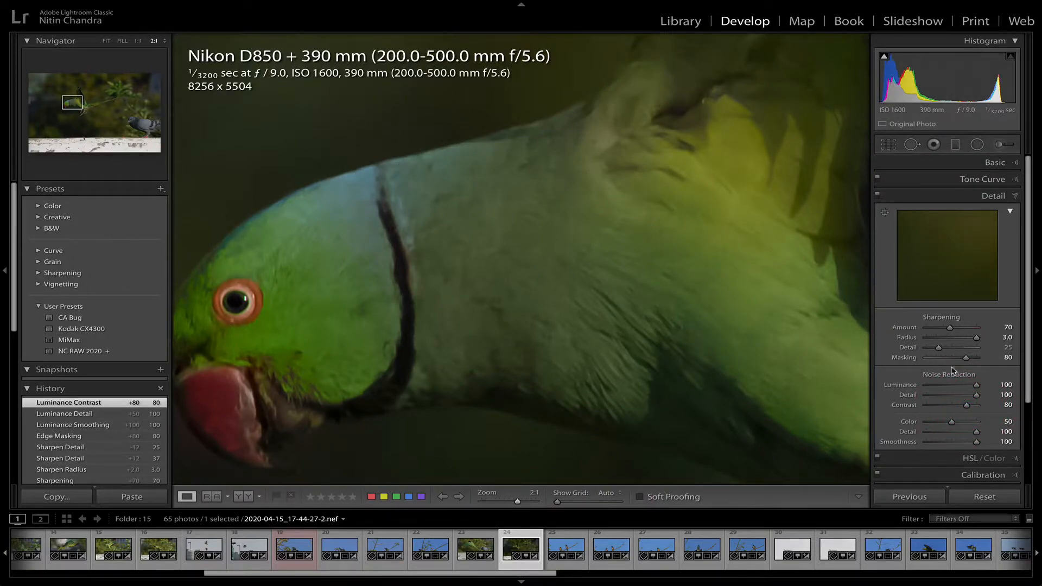
drag(967, 407, 934, 407)
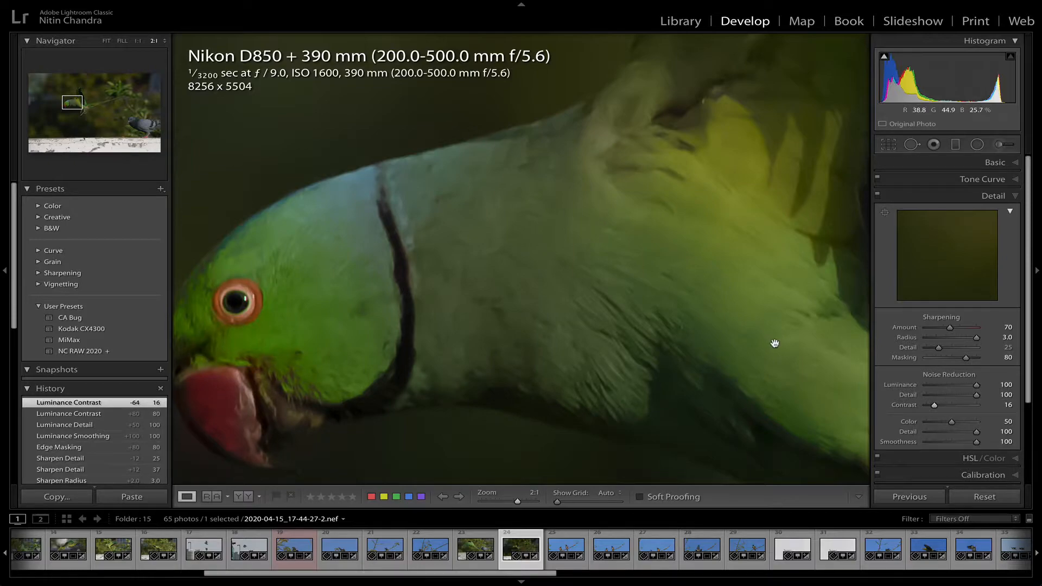
Try raising the upper part of the RGB tone curve, and restore the point curve to Linear
click(986, 180)
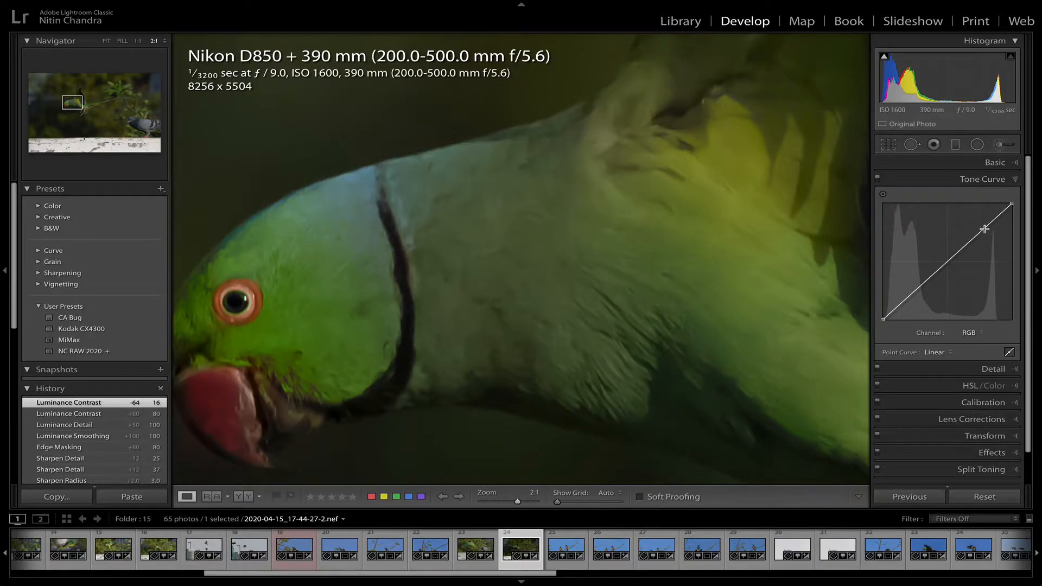
drag(985, 229, 978, 230)
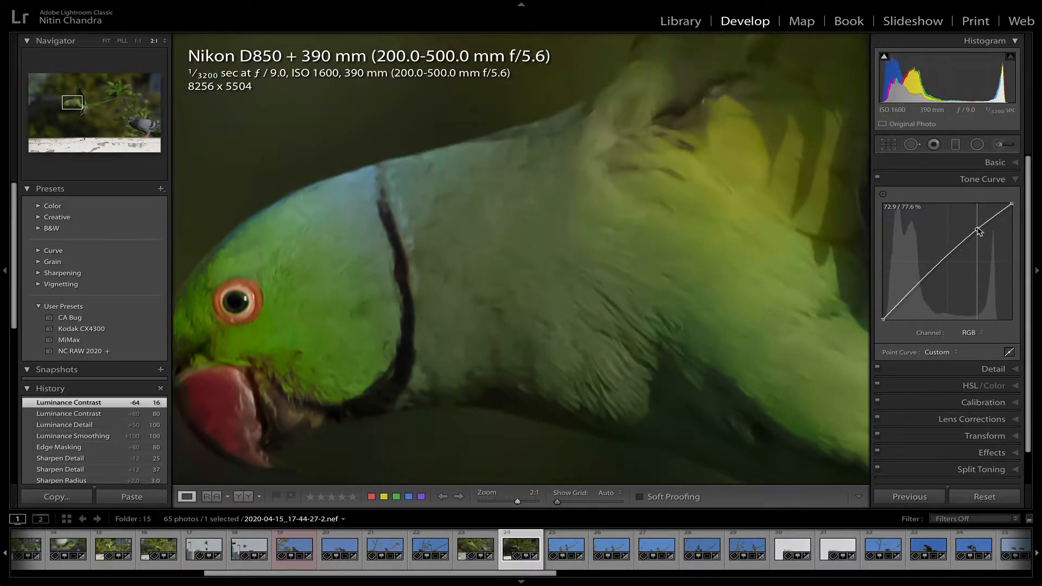
drag(978, 231, 978, 230)
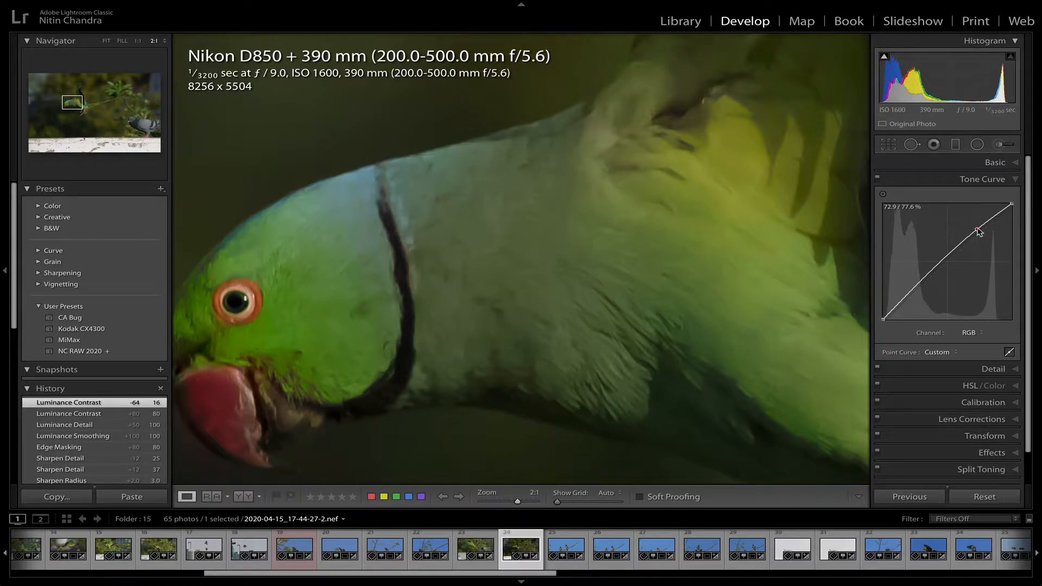
click(937, 353)
click(933, 320)
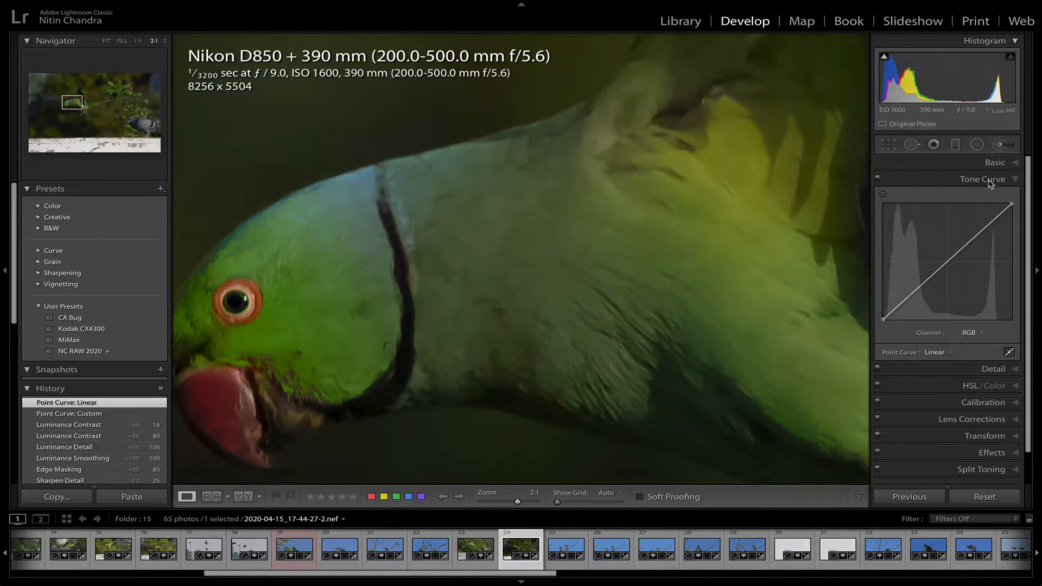
Try a basic contrast of -76 on the parrot photo, and reset the contrast to 0
click(995, 163)
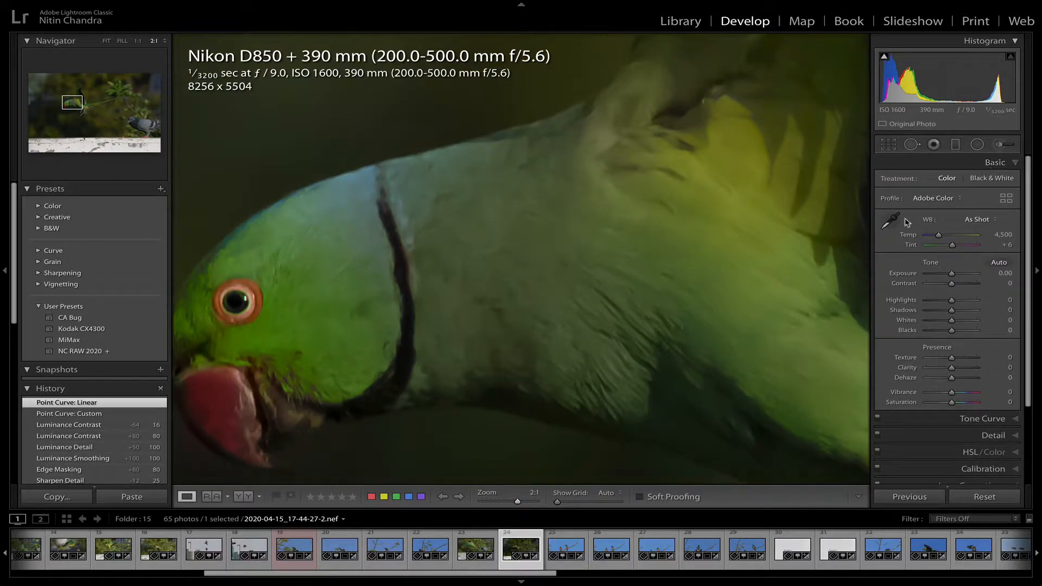
drag(954, 287, 972, 284)
drag(1041, 292, 933, 285)
double_click(910, 285)
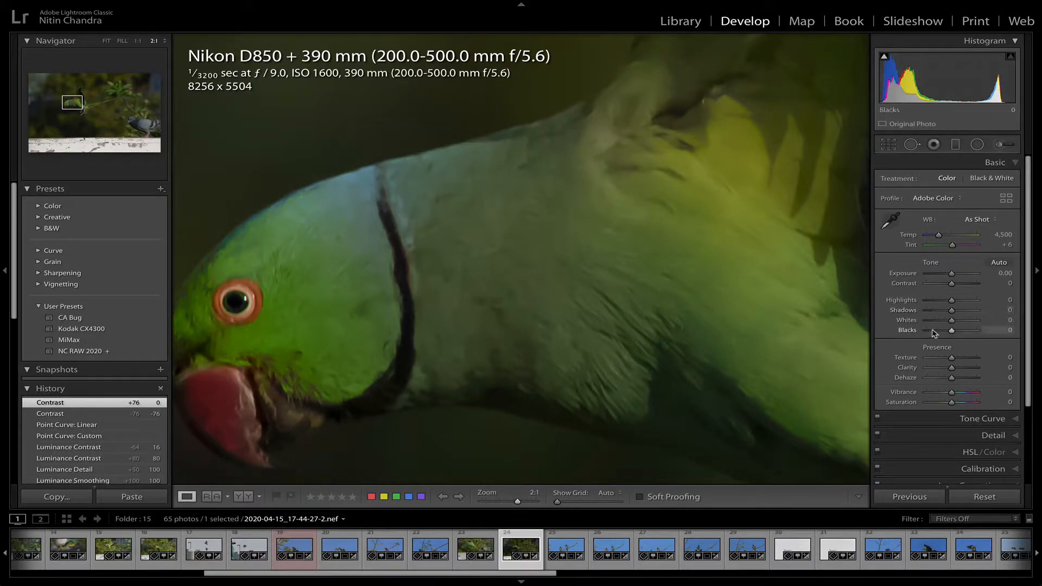
Try whites at +74 and blacks at -66 on the parrot photo, and reset both to 0
shift+double_click(952, 321)
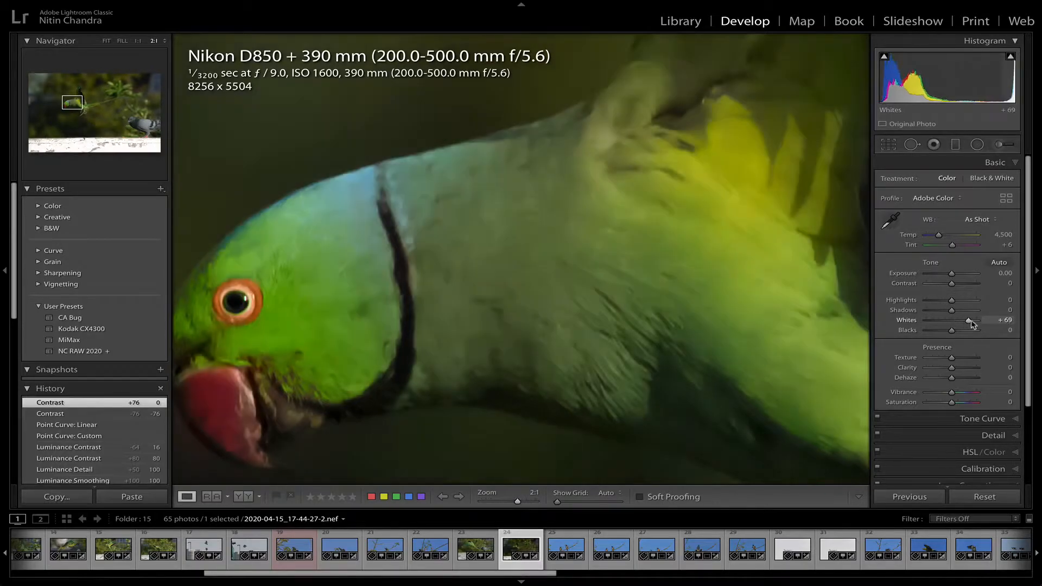
drag(952, 334, 935, 334)
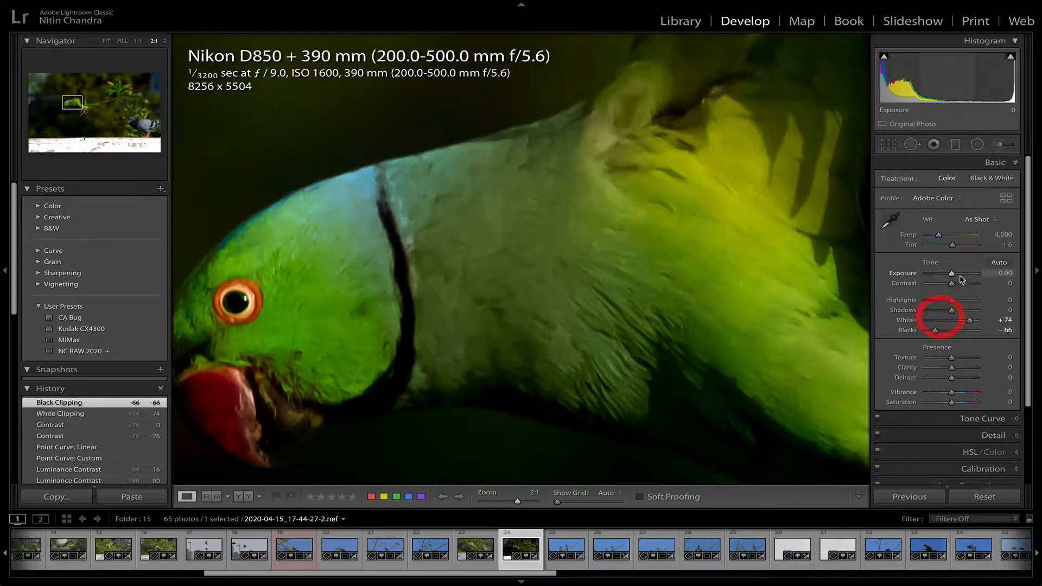
double_click(907, 320)
double_click(909, 330)
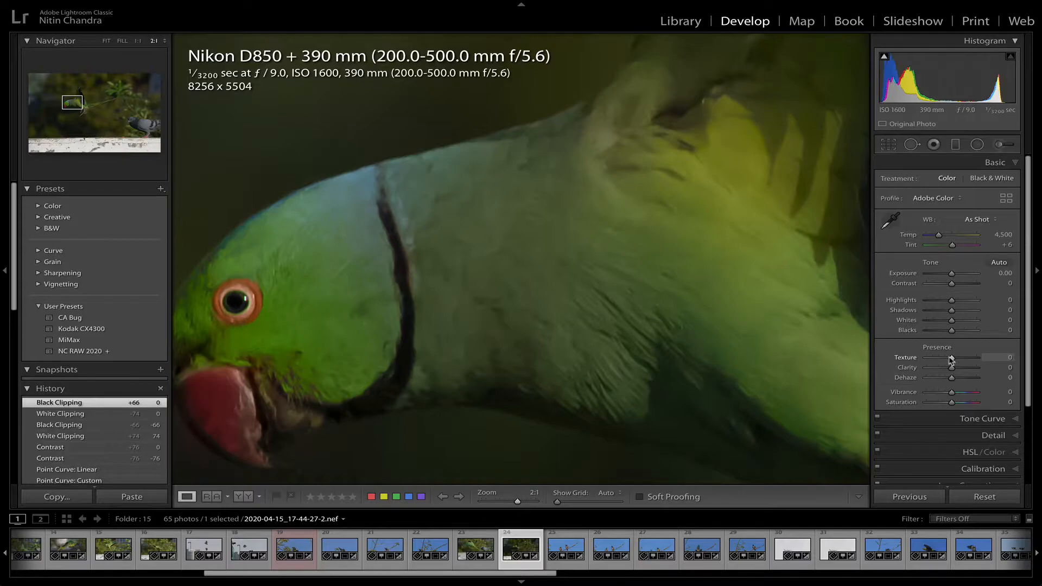
Try a texture of +100 on the parrot, restore it to 0, and set the clarity to +52
mouse_move(951, 359)
mouse_down()
mouse_move(1008, 359)
mouse_move(952, 371)
mouse_move(965, 371)
mouse_up()
double_click(914, 358)
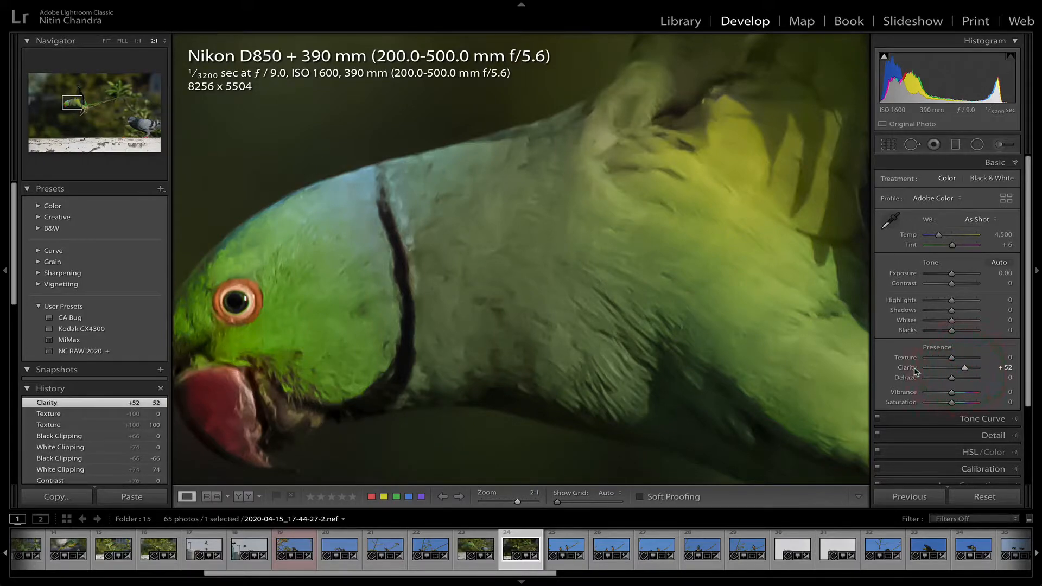
Reset the clarity to 0, try a dehaze of +100 on the parrot, and restore the dehaze to 0
double_click(915, 369)
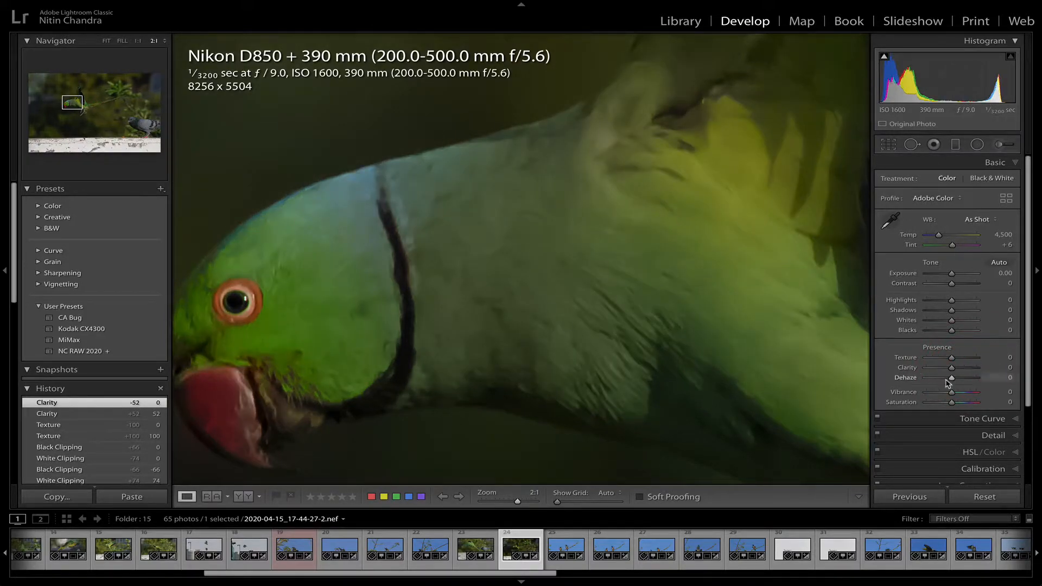
drag(952, 379, 959, 380)
mouse_move(961, 382)
mouse_down()
mouse_move(939, 383)
mouse_move(979, 380)
mouse_up()
click(915, 380)
double_click(917, 379)
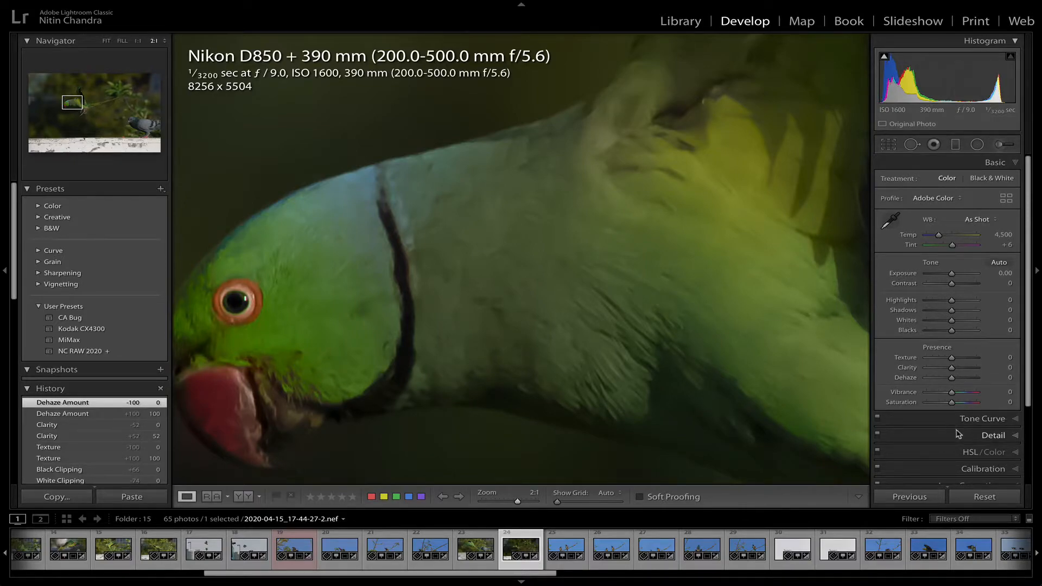
Apply the NC RAW 2020 preset to the parrot photo and review its sharpening and noise reduction settings
click(985, 436)
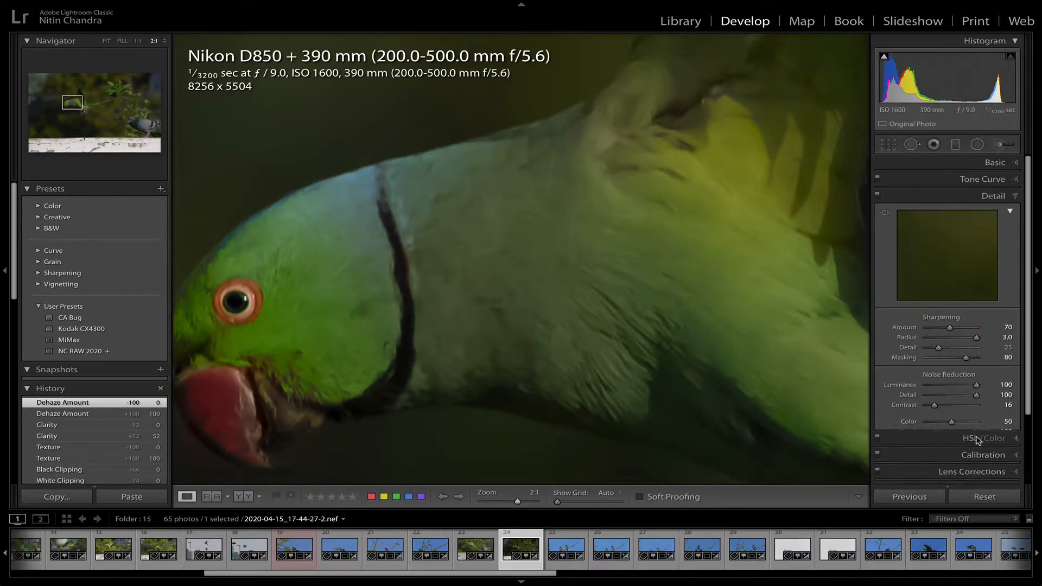
click(993, 163)
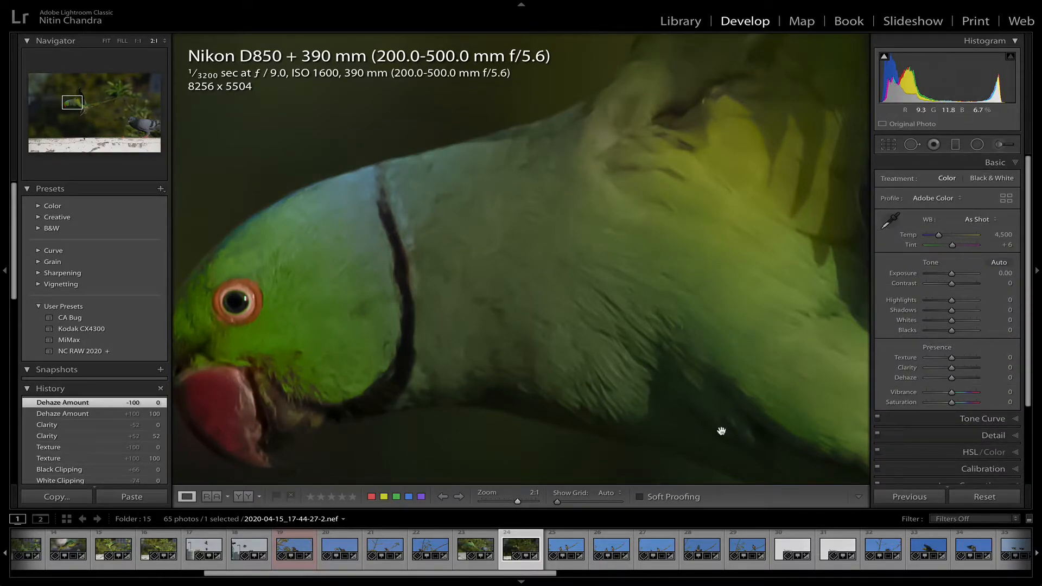
click(98, 354)
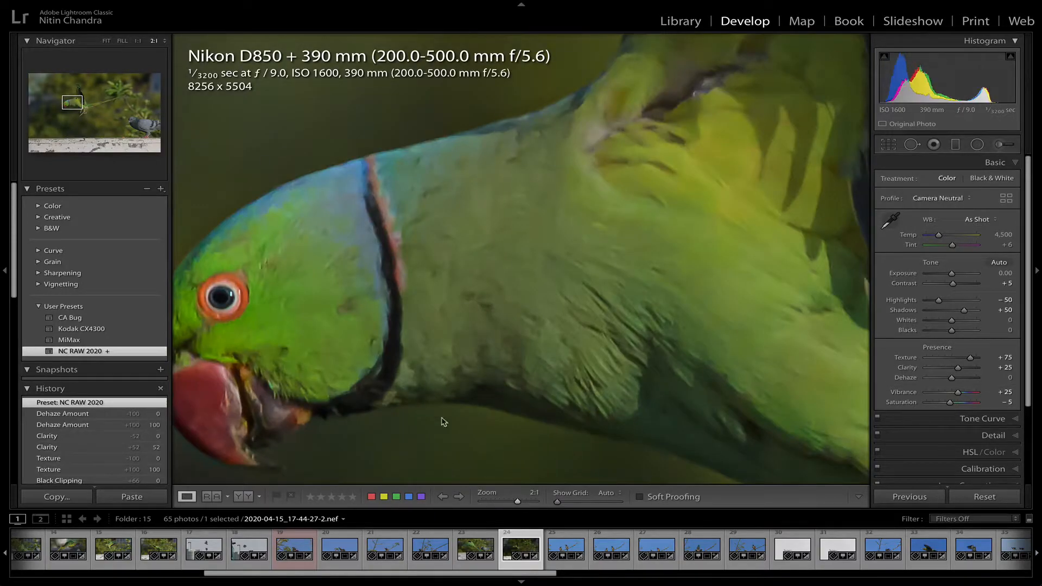
click(977, 439)
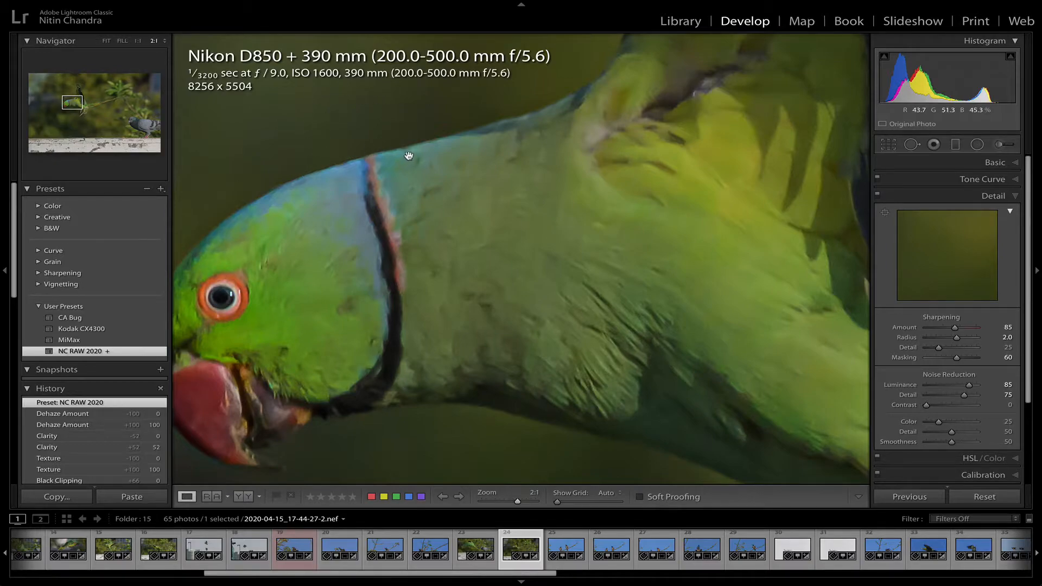
click(568, 334)
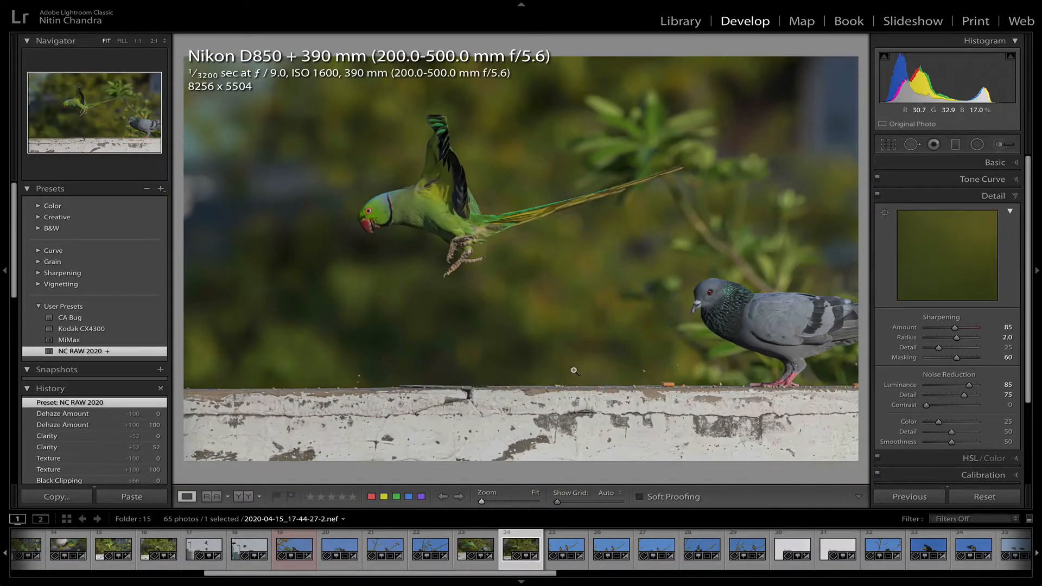
Return to the library grid and open the perched raptor photo 2020-04-15_18-49-24-2.nef
key(g)
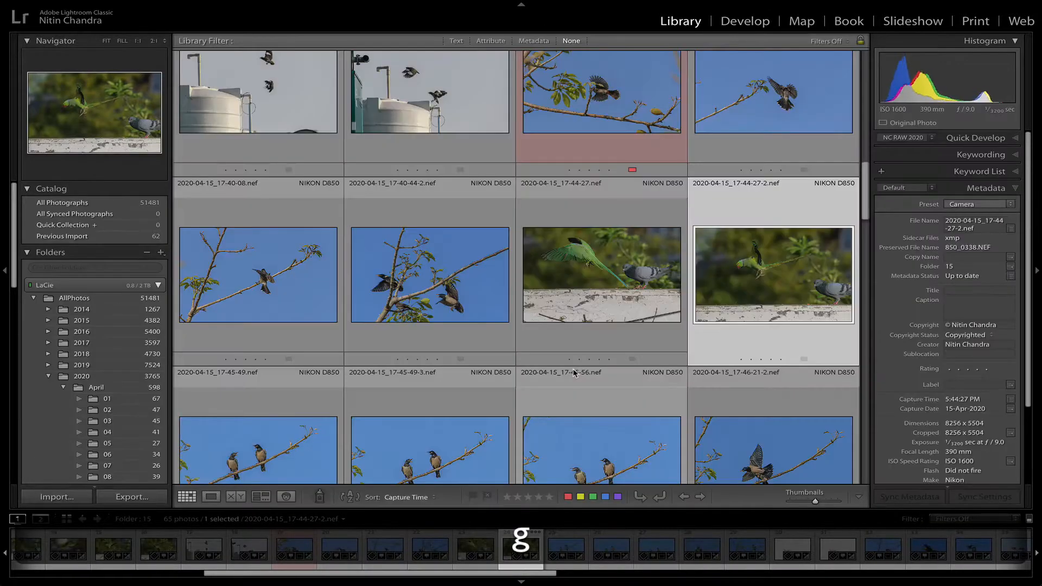
scroll(574, 374, down, 3)
scroll(574, 373, down, 5)
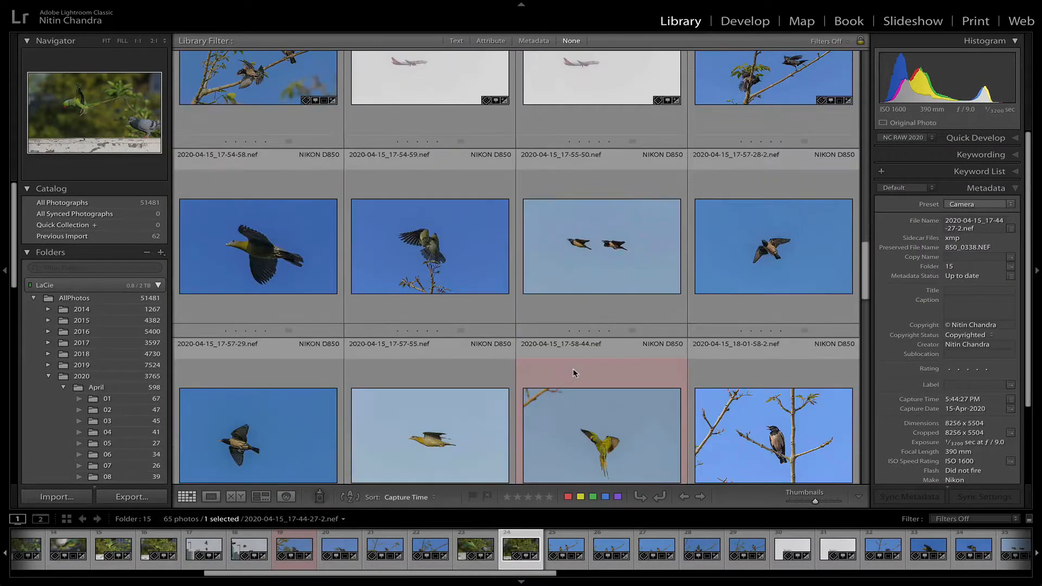
scroll(574, 373, down, 5)
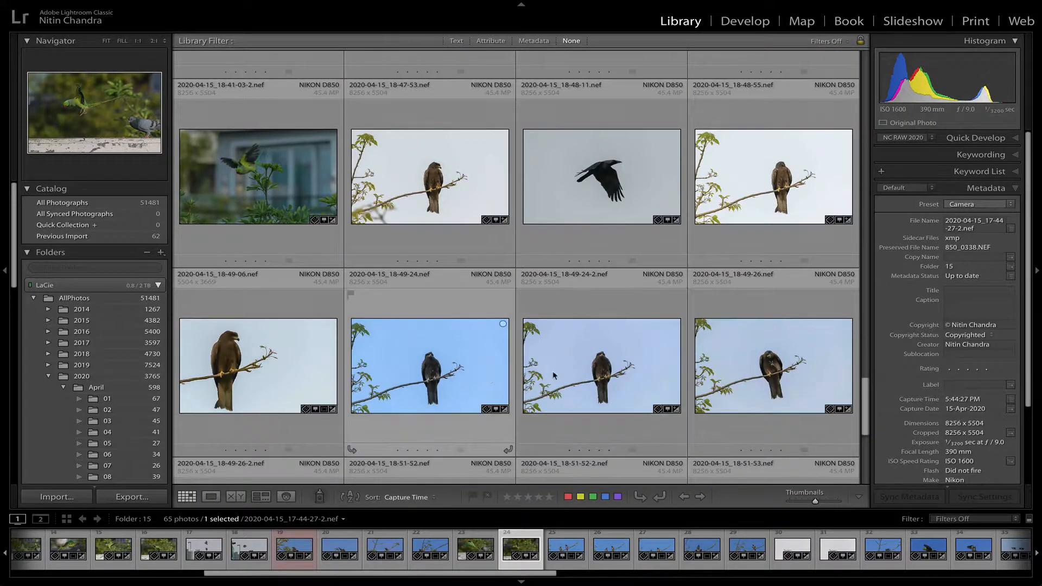
double_click(604, 380)
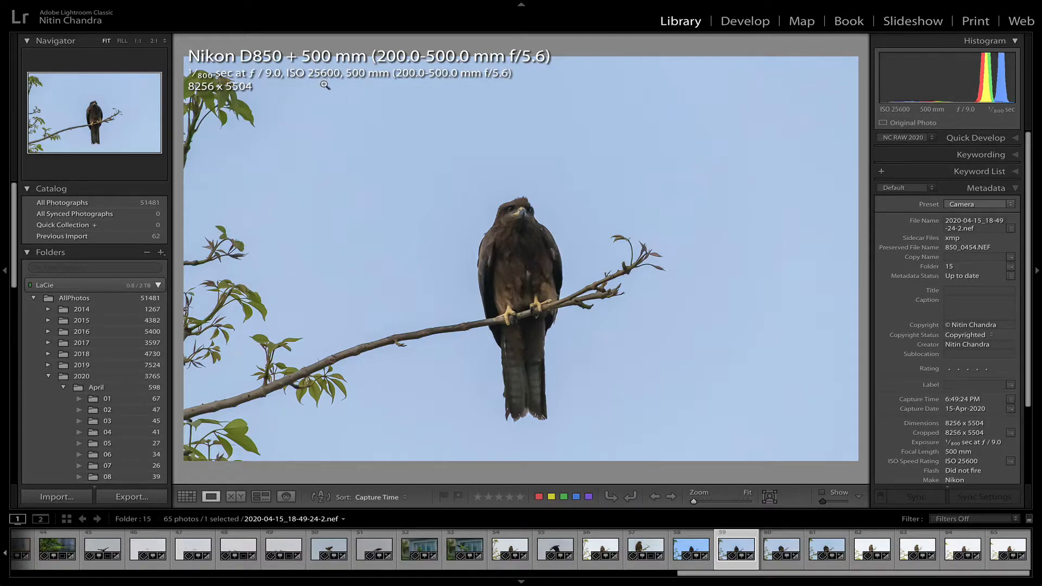
Examine the perched raptor's head at 2:1, and bring up the photo's basic develop settings
click(527, 253)
drag(527, 254, 548, 423)
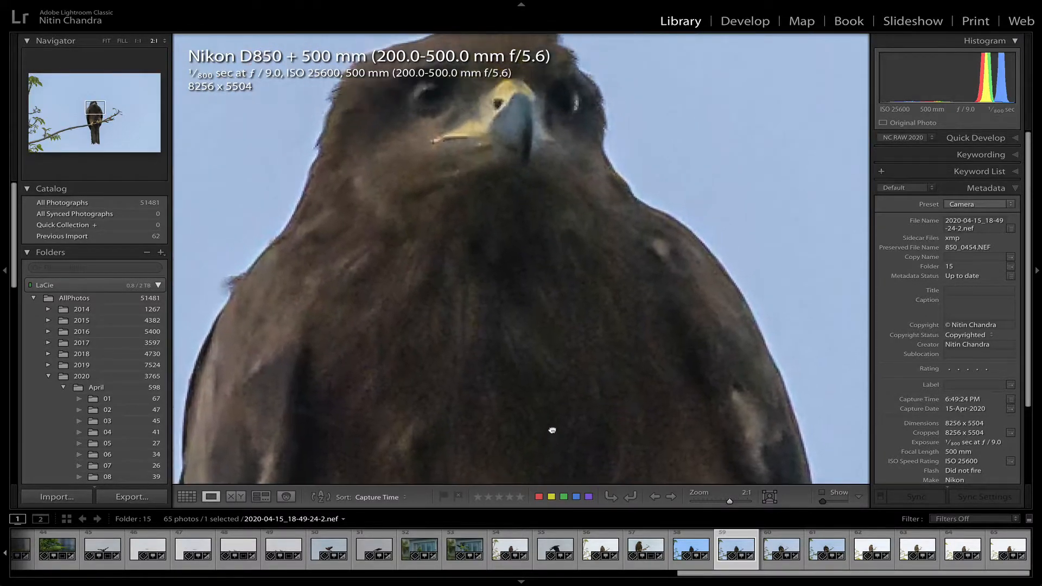
drag(447, 270, 444, 330)
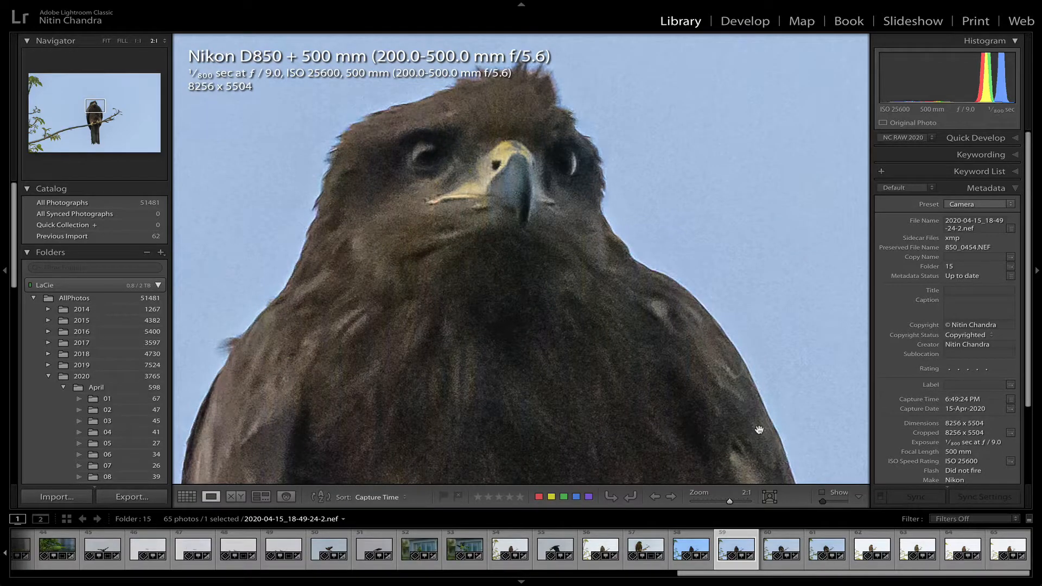
key(d)
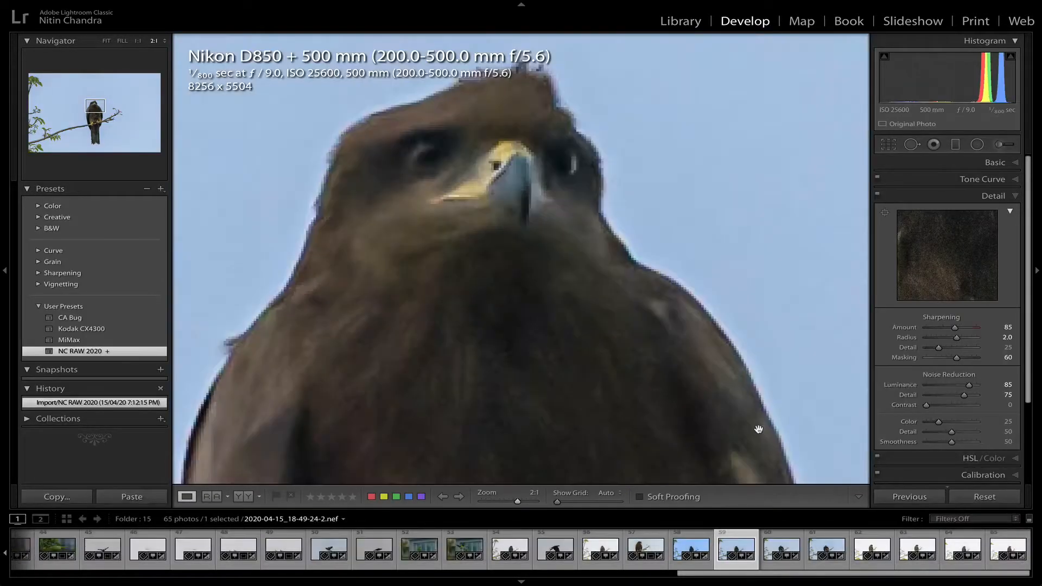
key(z)
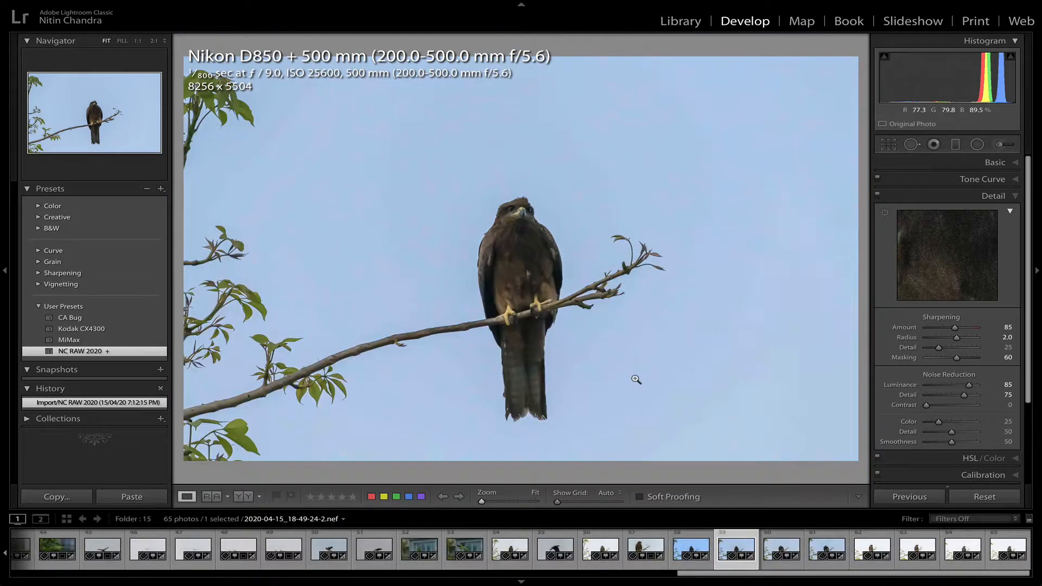
click(995, 162)
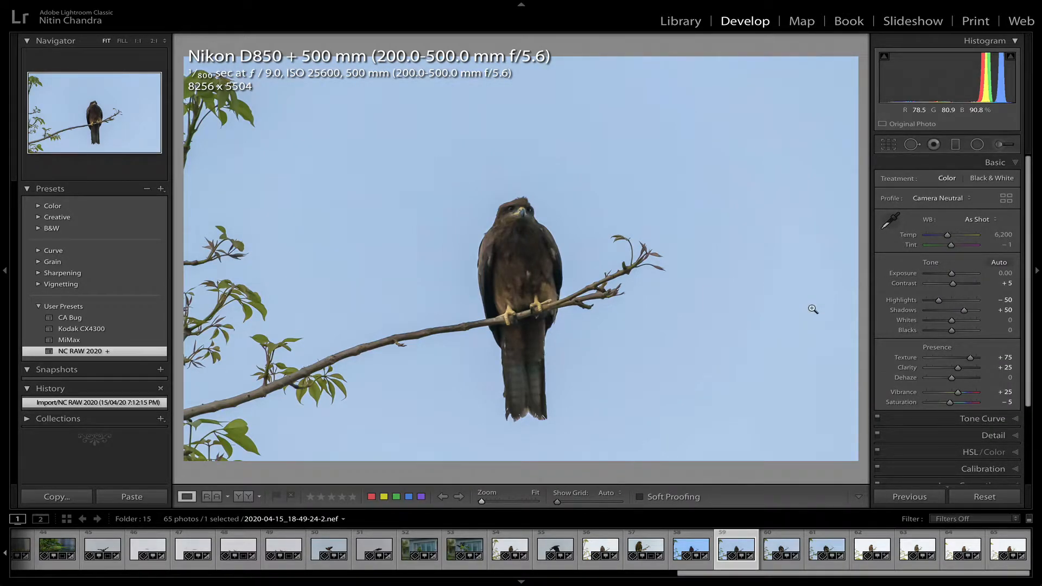
Show the file name in the info overlay and compare the white balance of photos 2020-04-15_18-49-24.nef and 2020-04-15_18-49-24-2.nef
key(i)
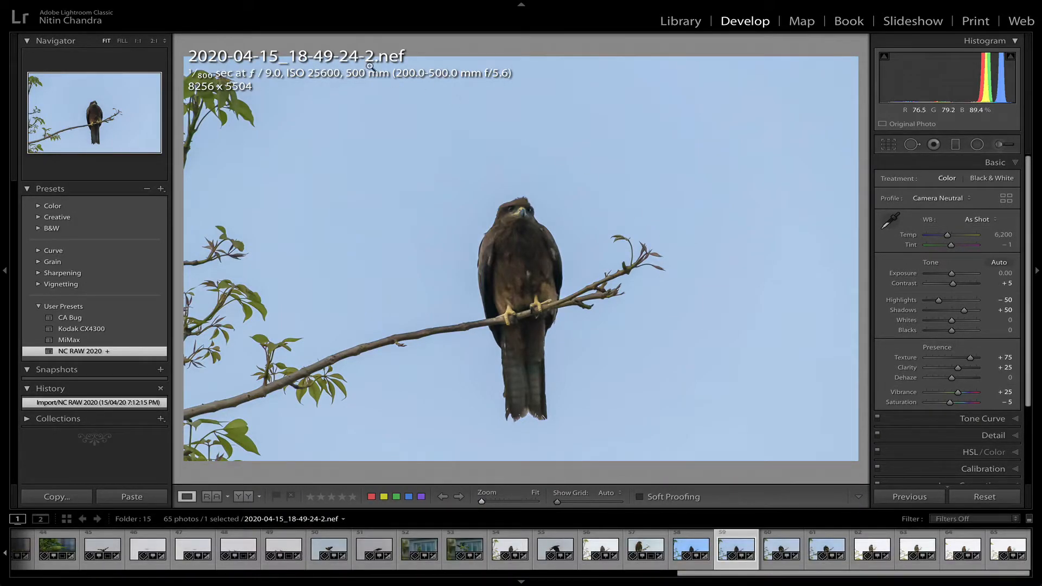
key(Left)
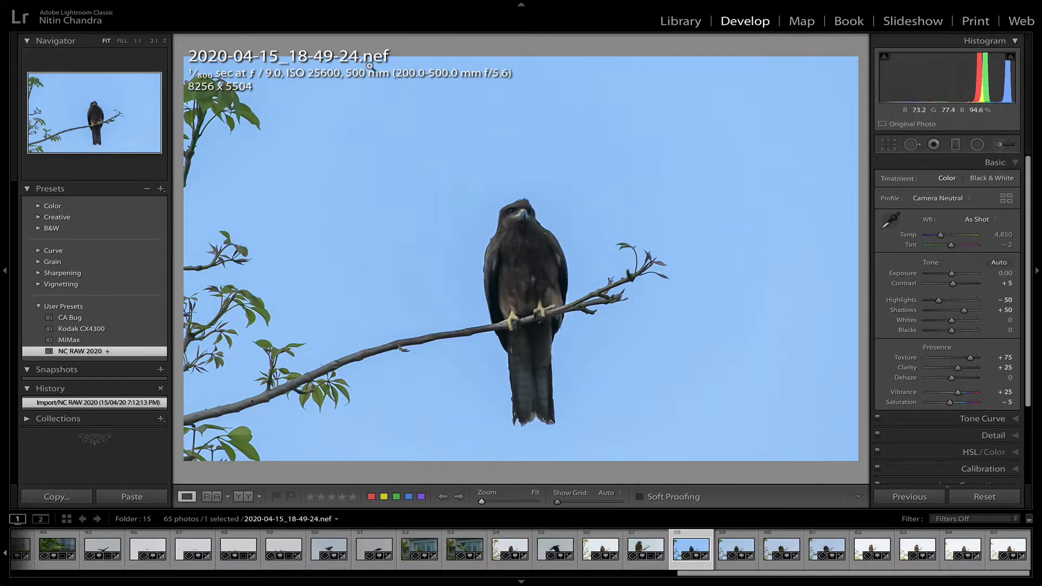
key(Right)
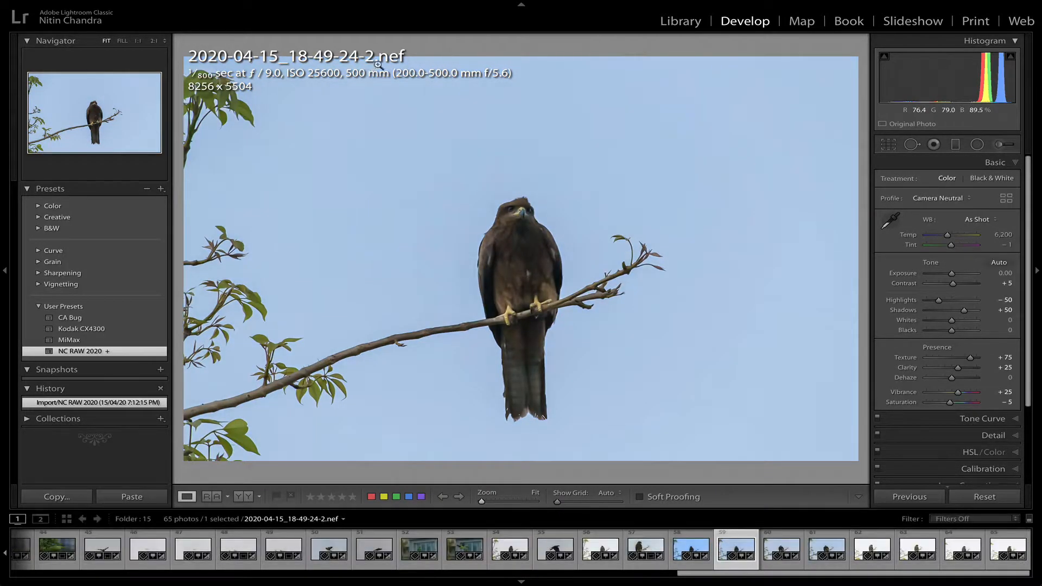
key(Left)
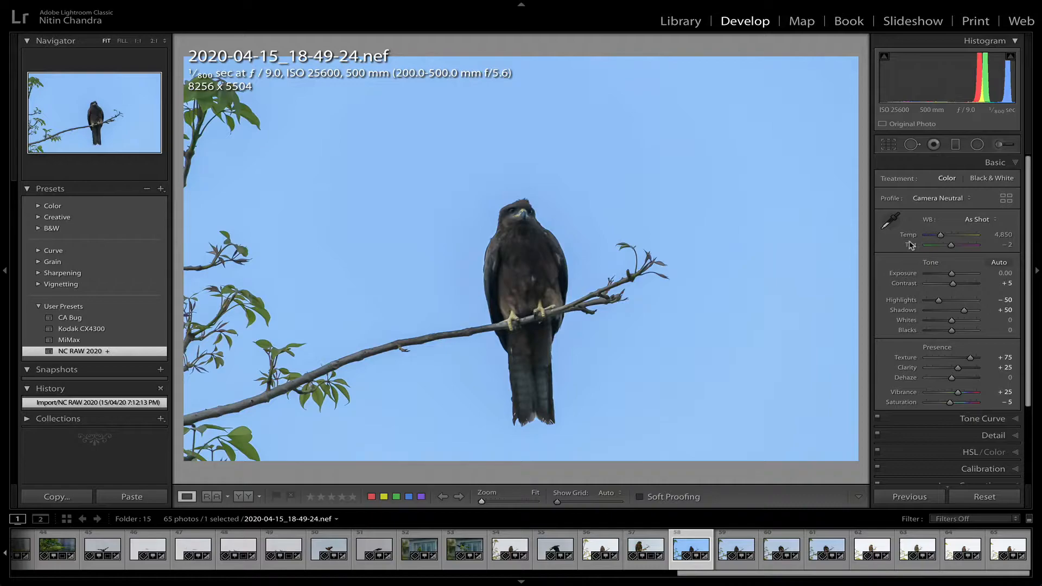
key(Left)
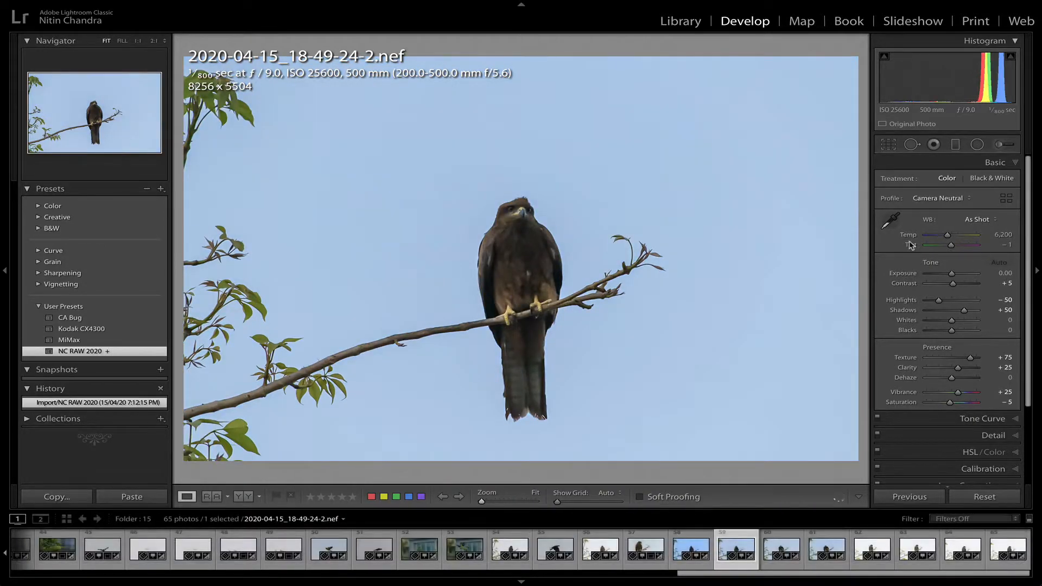
key(Left)
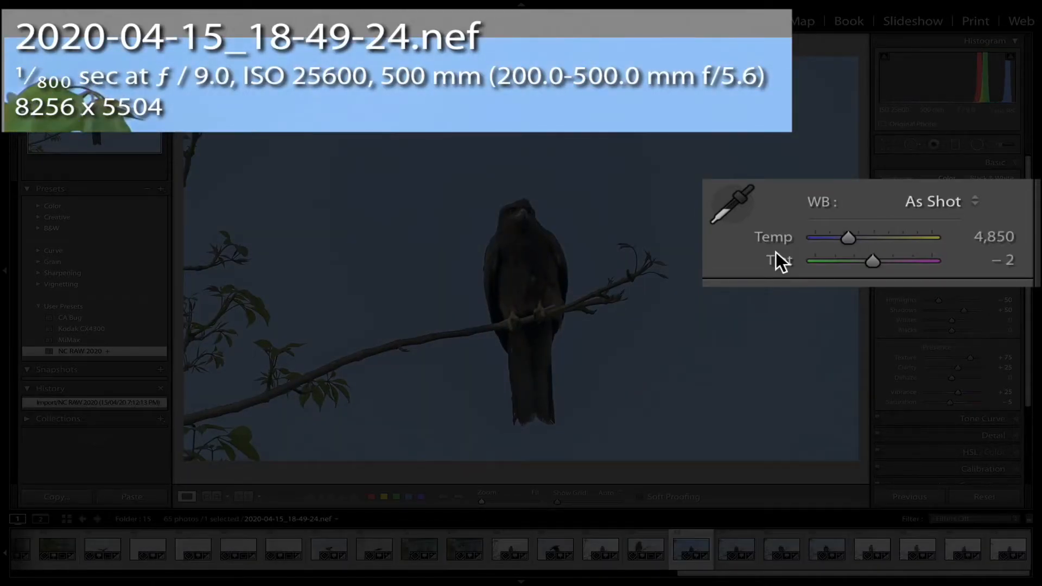
key(Right)
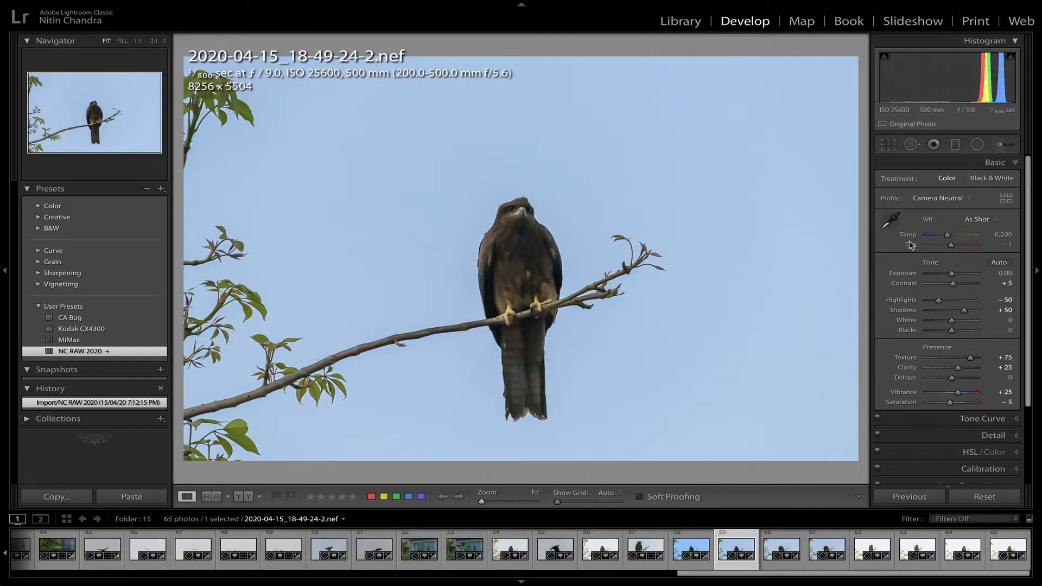
Compare the white balance temperature and tint of photos 2020-04-15_18-49-26.nef and 2020-04-15_18-49-26-2.nef
key(Right)
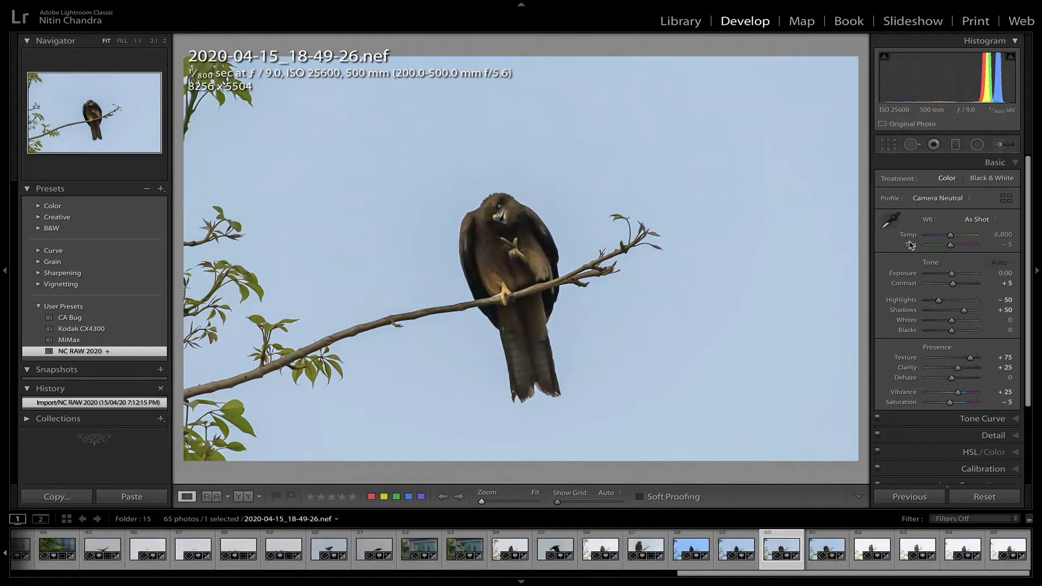
key(Right)
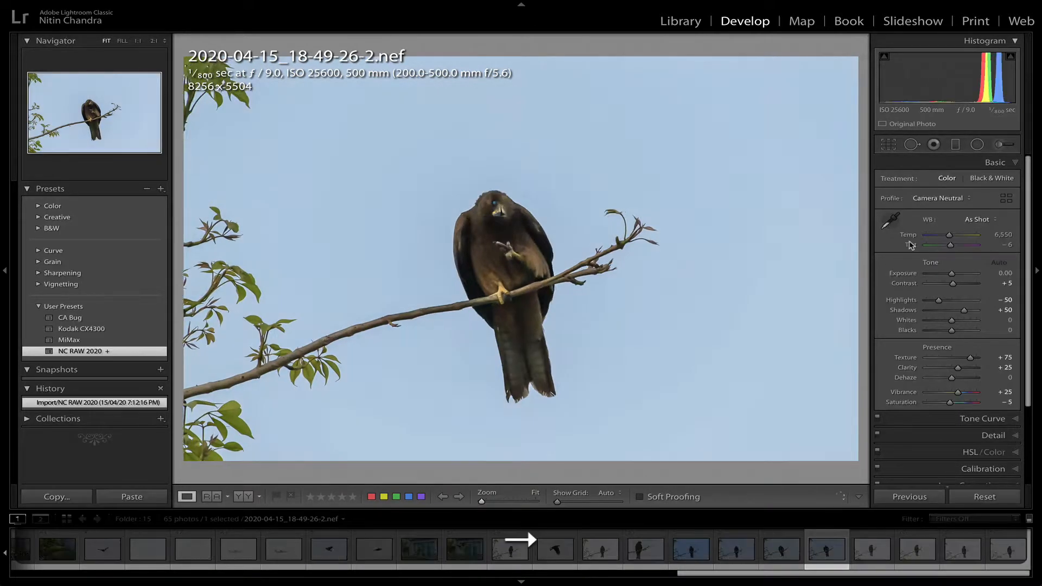
key(Left)
key(Right)
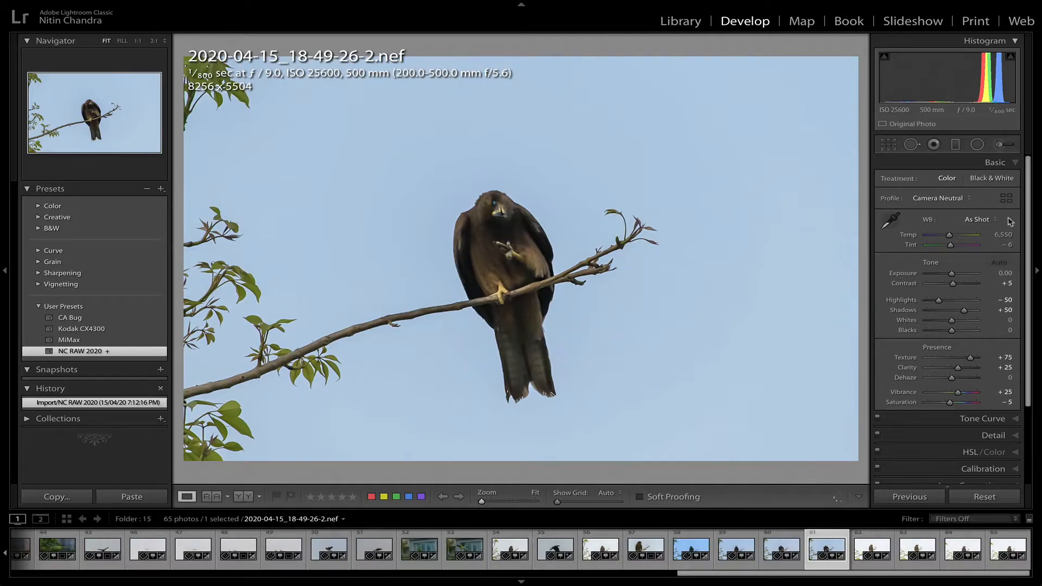
key(Left)
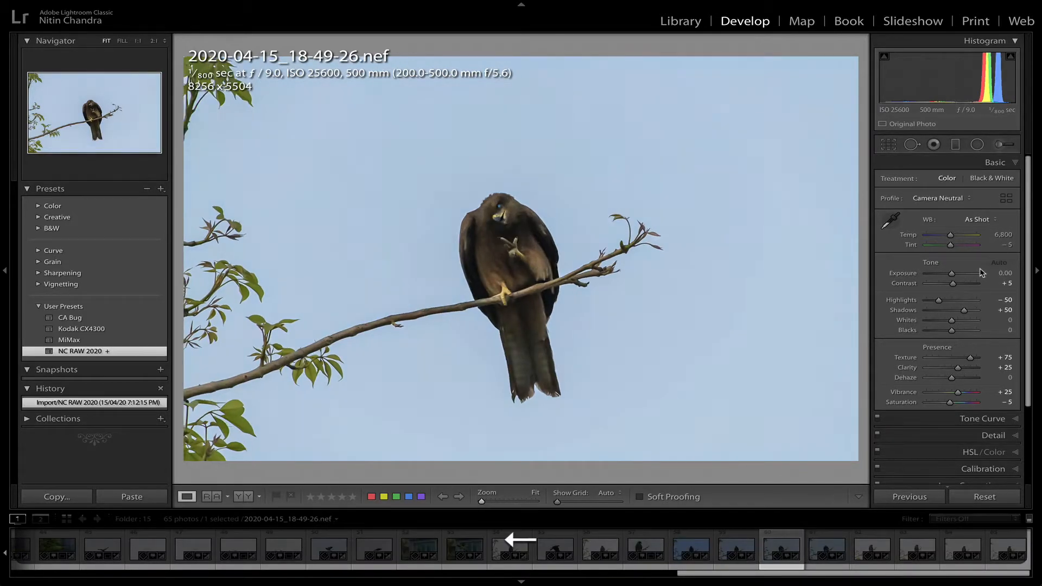
key(Right)
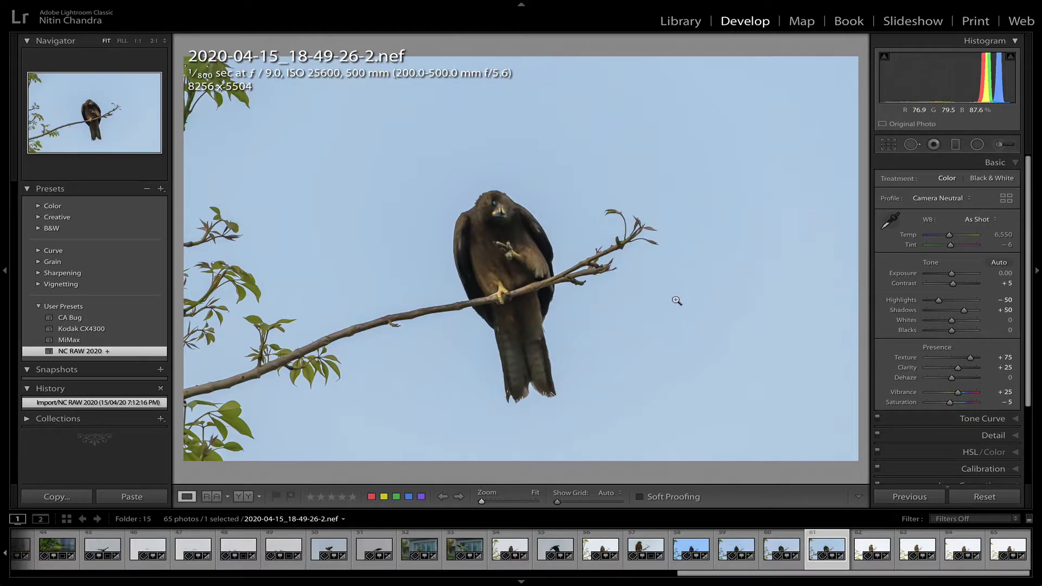
Try the Auto and Daylight white balance on 2020-04-15_18-49-26-2.nef, and set the white balance to Flash
click(979, 219)
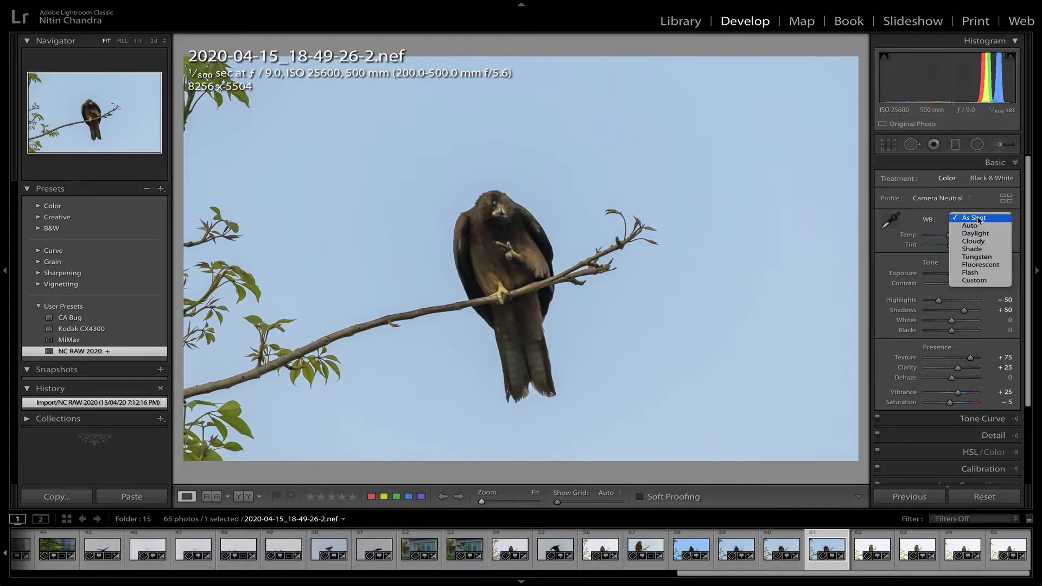
click(969, 225)
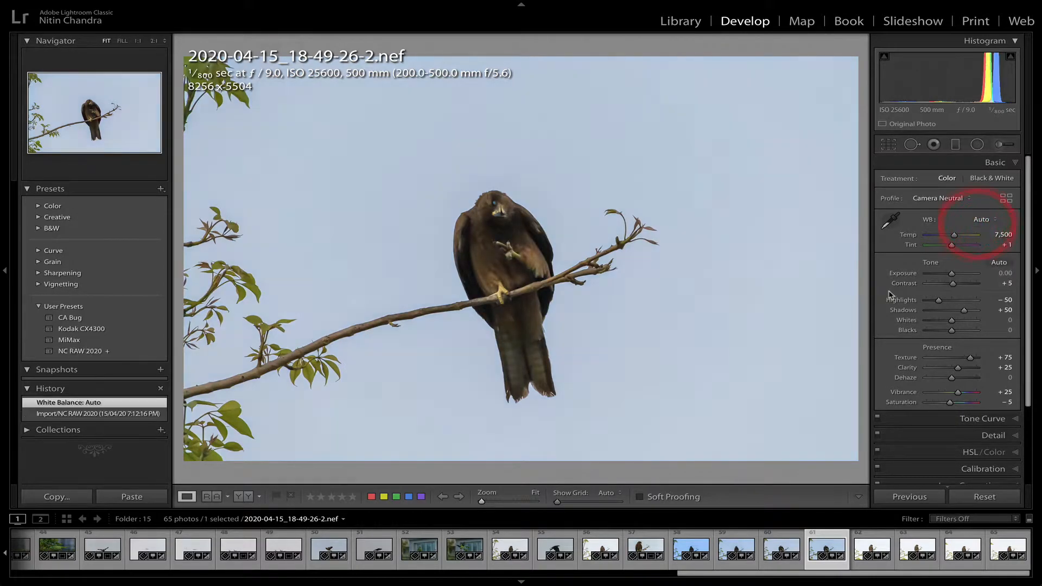
click(980, 222)
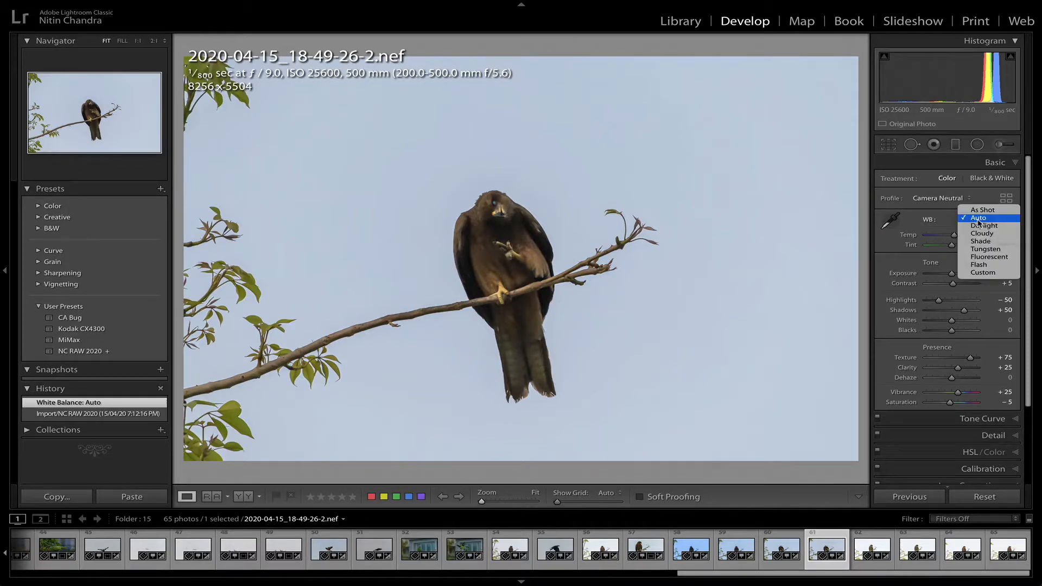
click(980, 225)
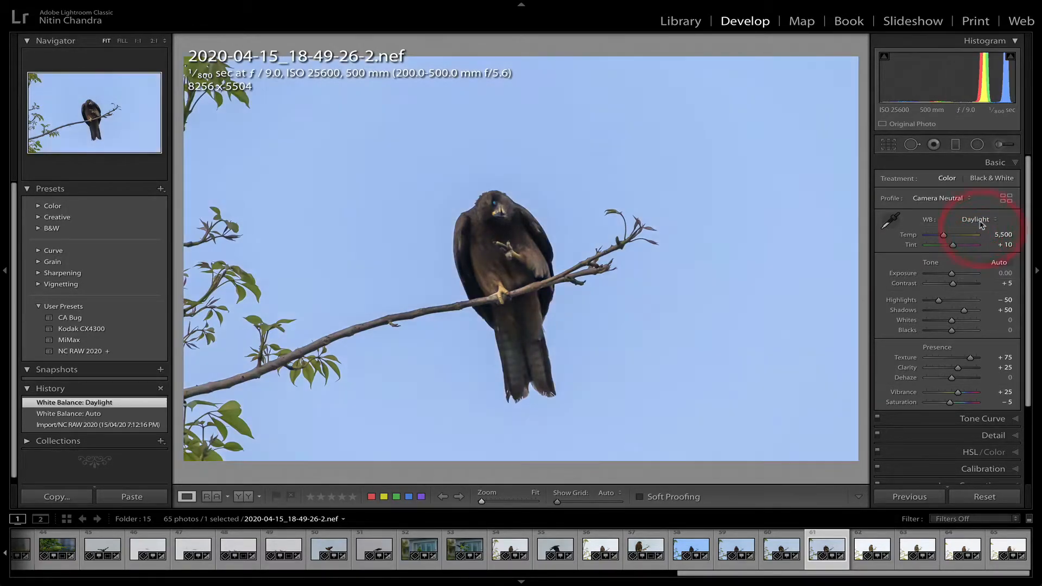
click(980, 224)
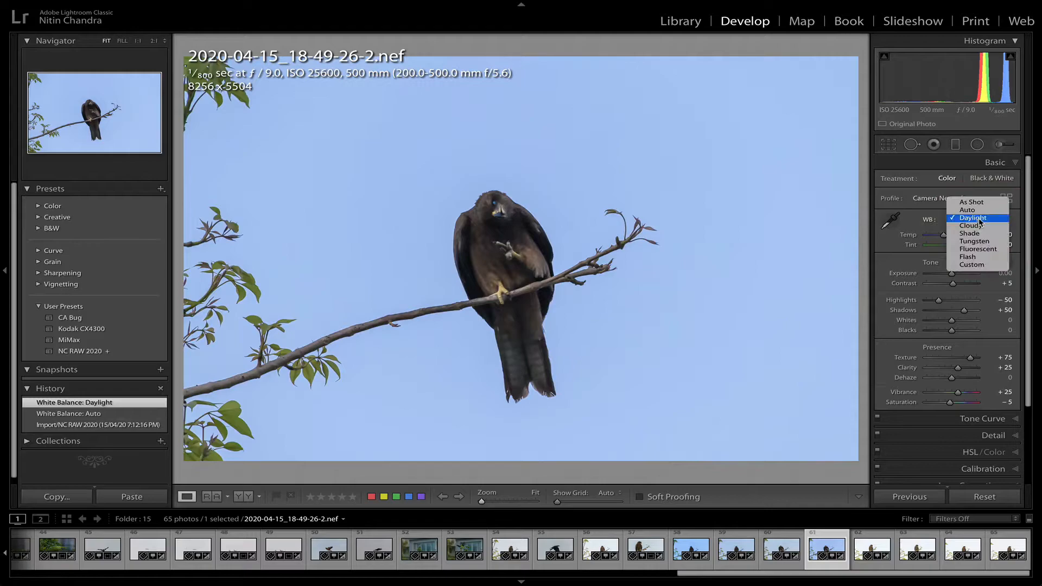
click(975, 258)
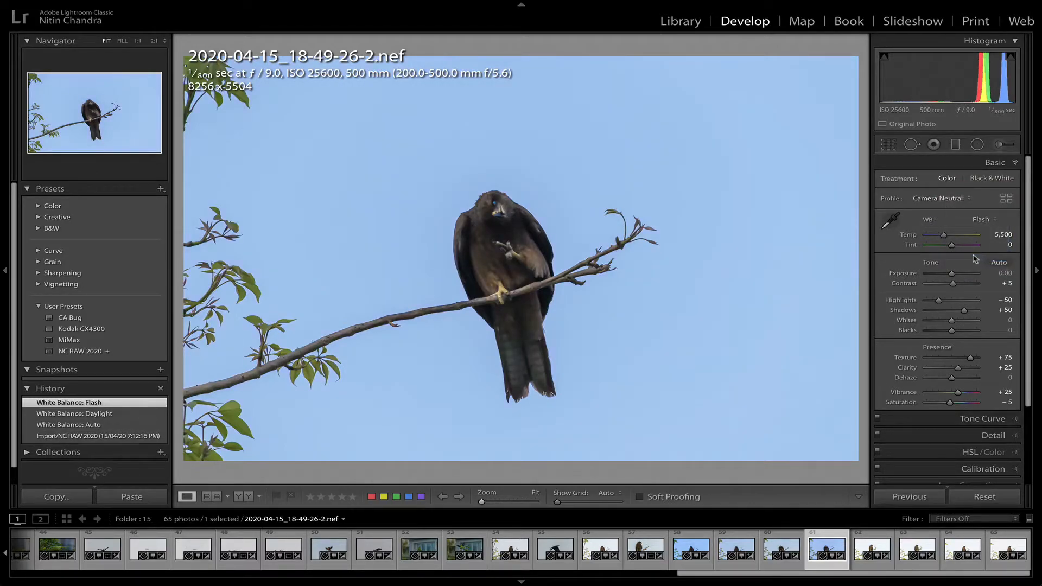
Set a custom white balance by sampling a neutral tone from the raptor's tail feathers
click(508, 232)
drag(507, 233, 538, 339)
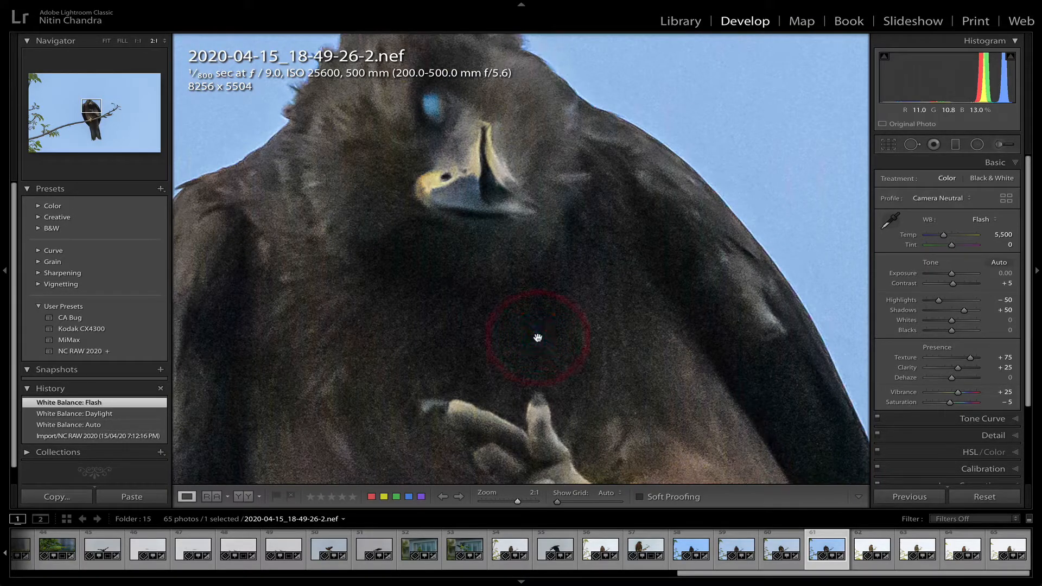
key(w)
key(z)
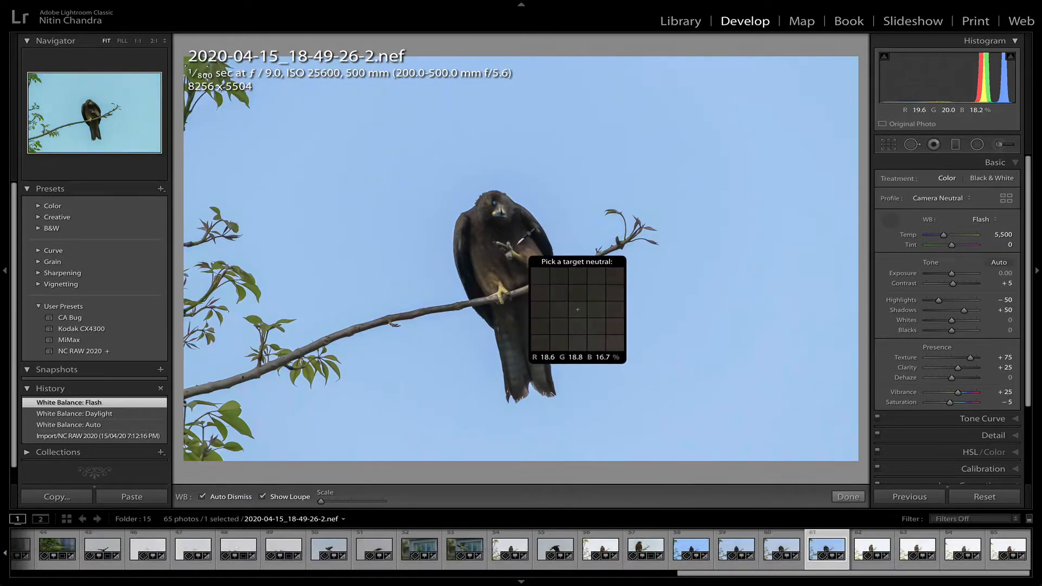
click(508, 355)
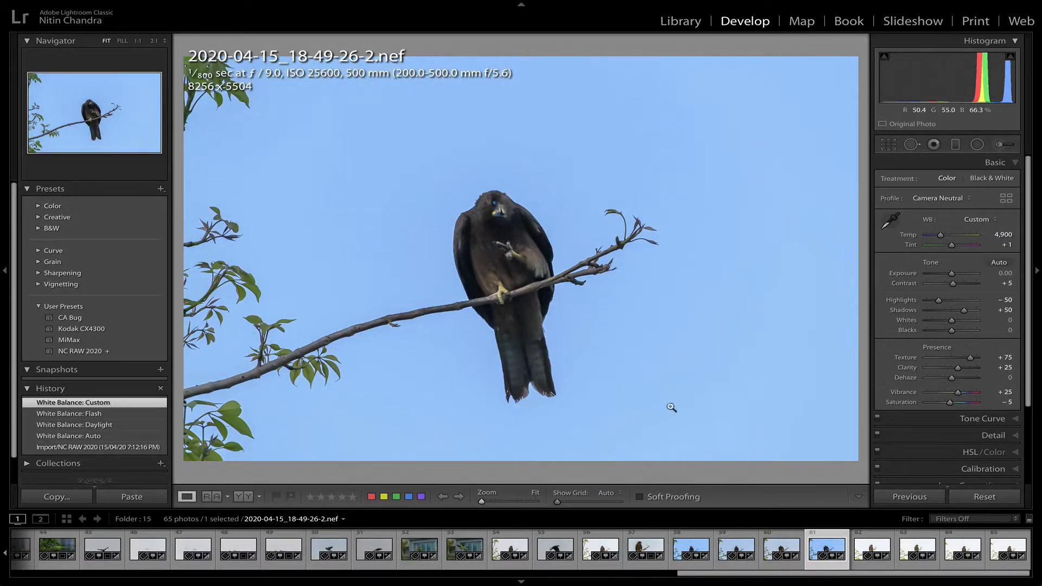
Bring up the photo's detail settings, reset all its develop adjustments, and hide the info overlay
click(509, 208)
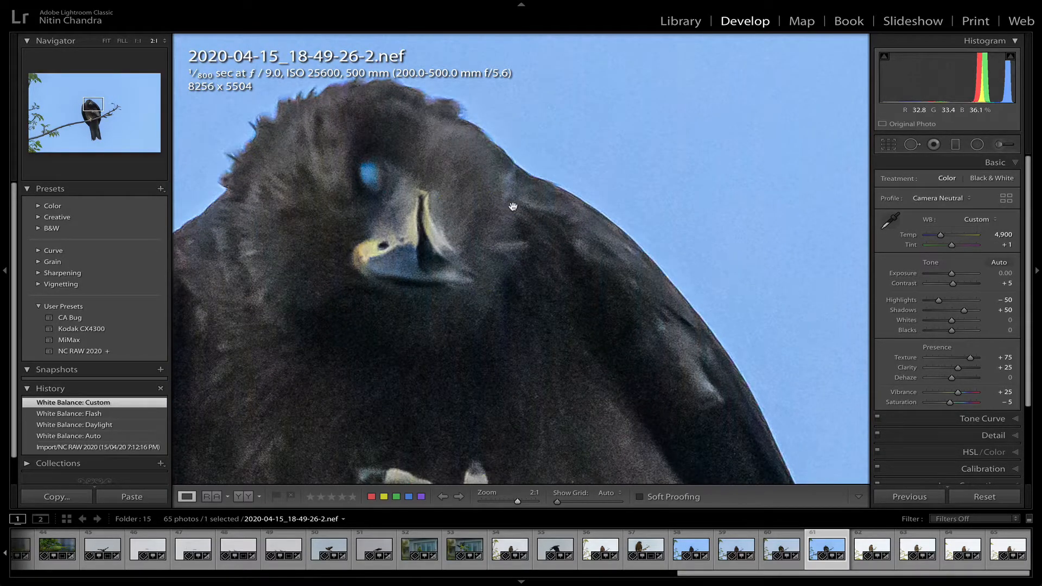
drag(513, 207, 612, 223)
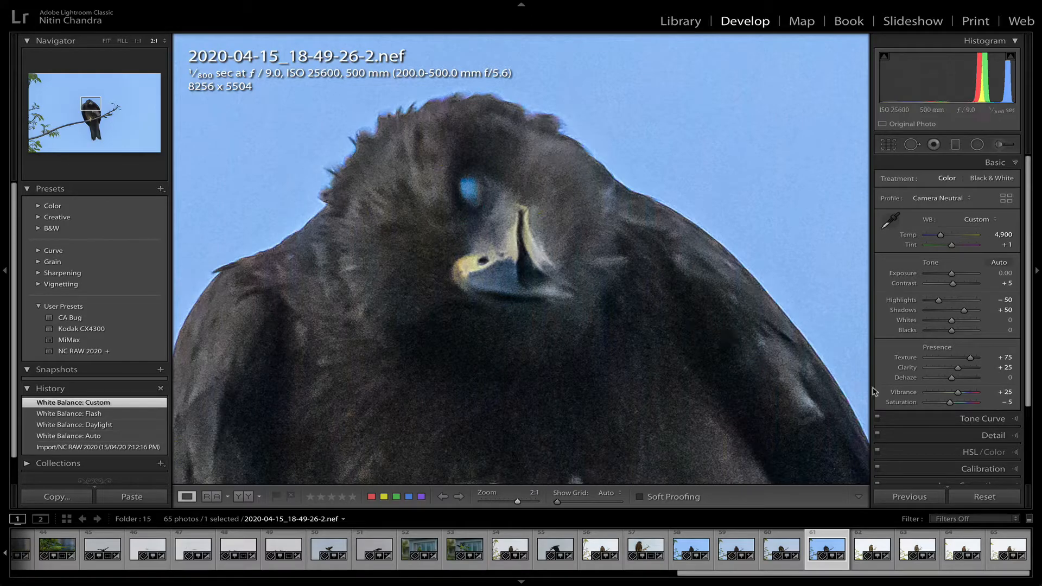
click(971, 438)
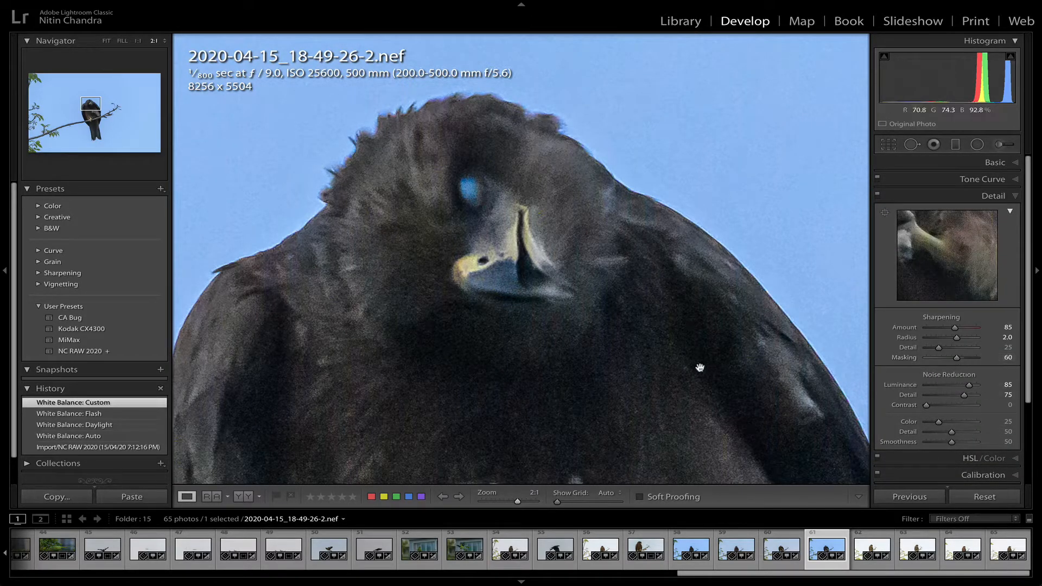
key(shift+super)
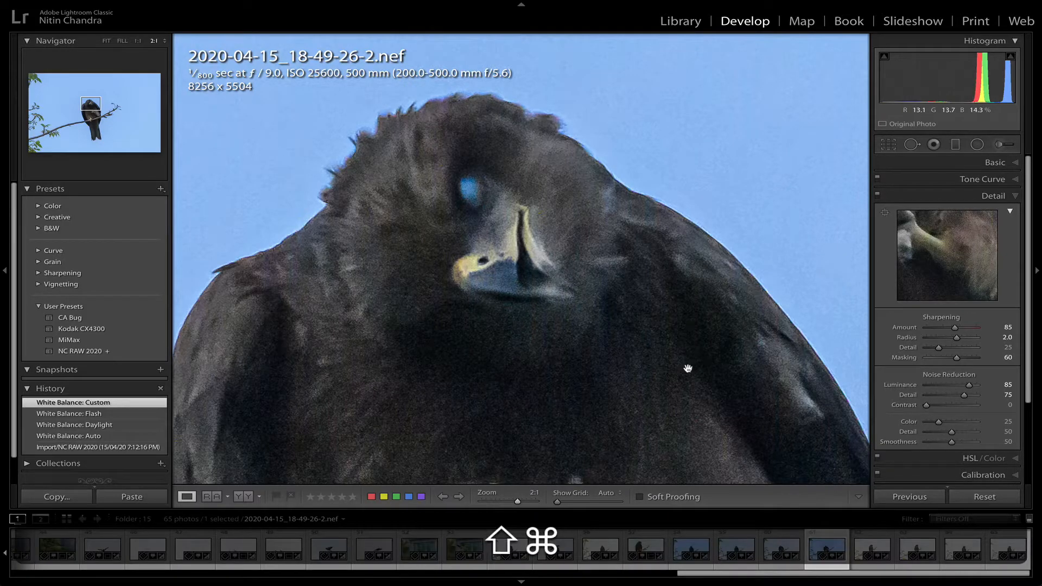
key(shift+super+r)
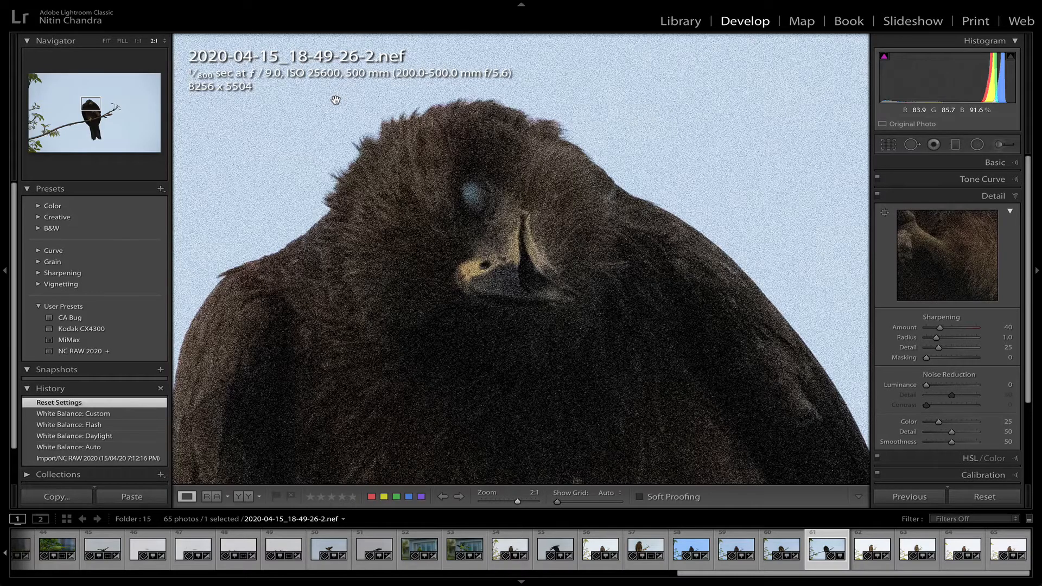
key(i)
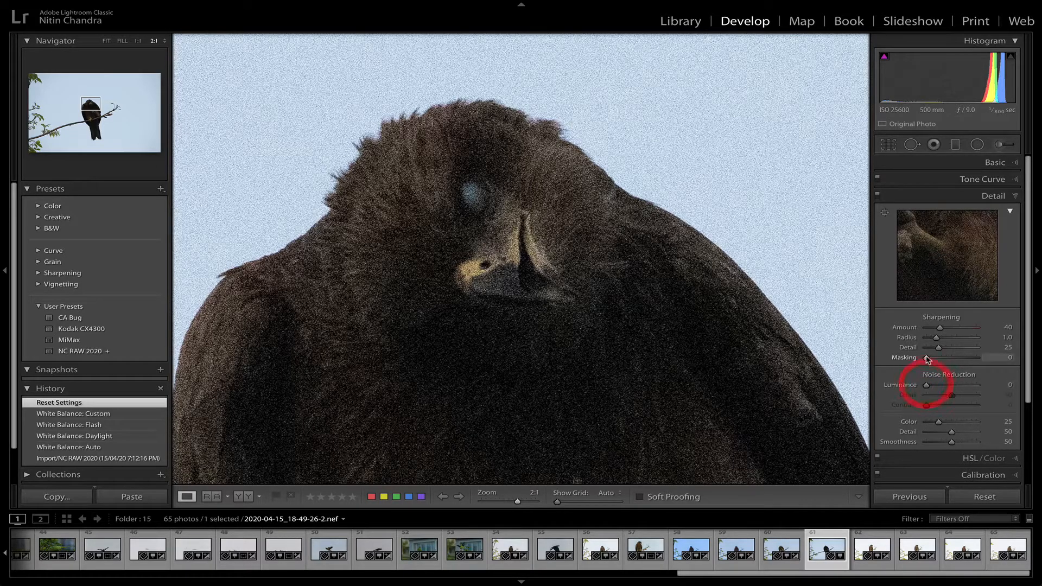
Set the sharpening masking to 85 and the luminance noise reduction to 60
drag(927, 358, 972, 358)
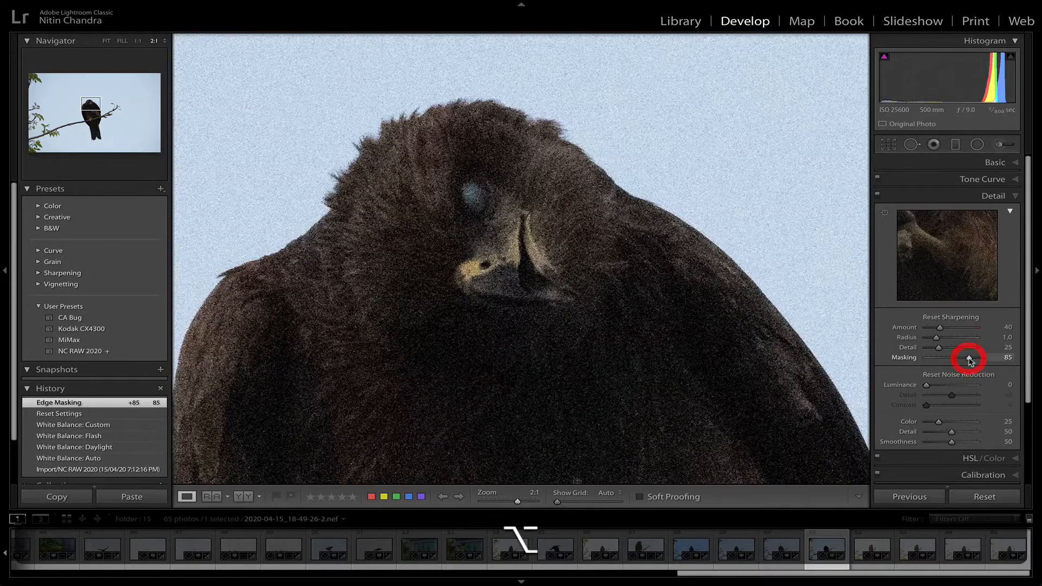
drag(927, 386, 957, 387)
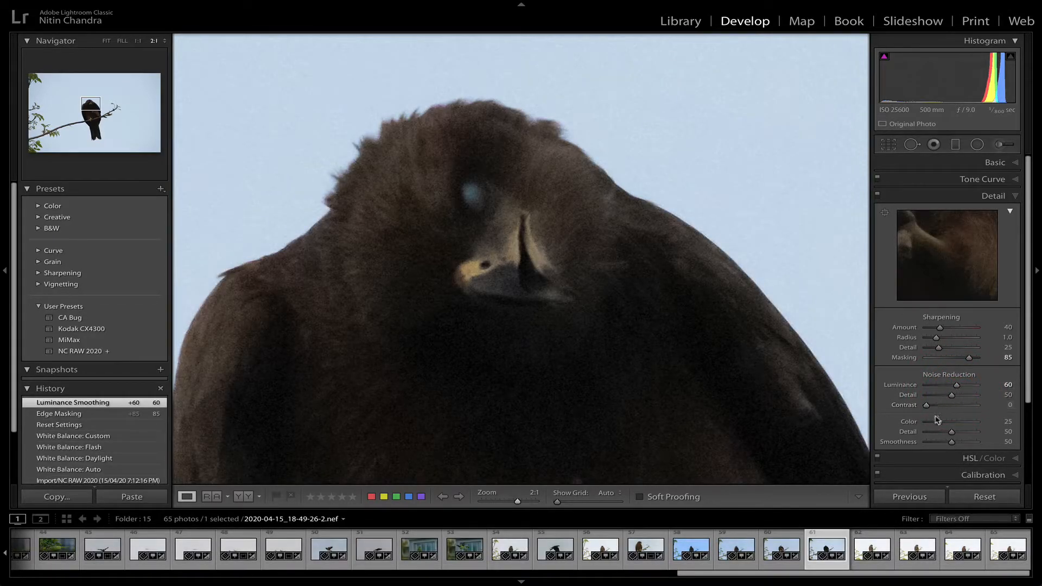
Set the color noise reduction to 80 and its smoothness to 71
scroll(621, 353, down, 5)
scroll(622, 353, down, 3)
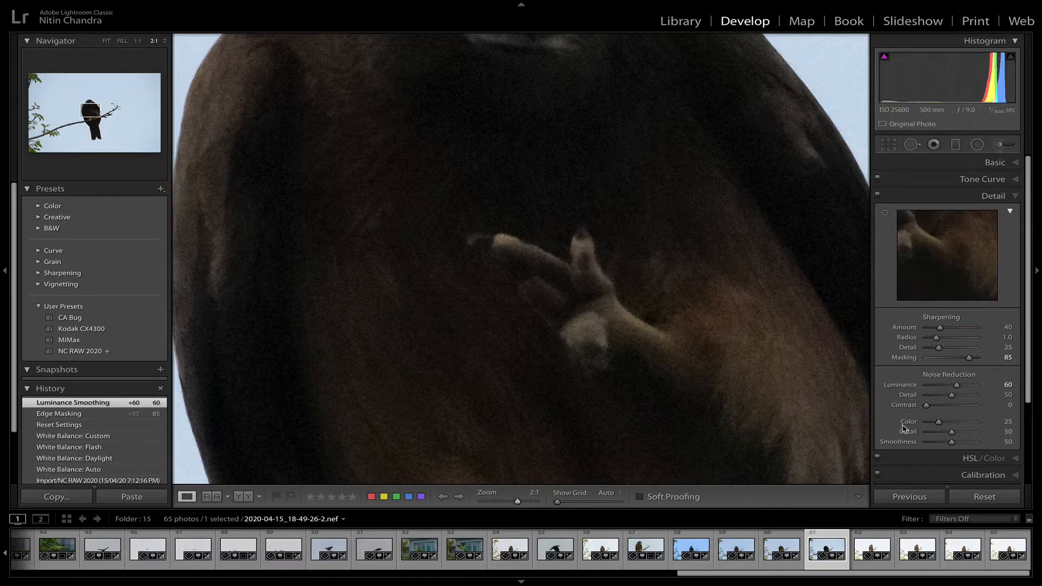
scroll(747, 393, down, 10)
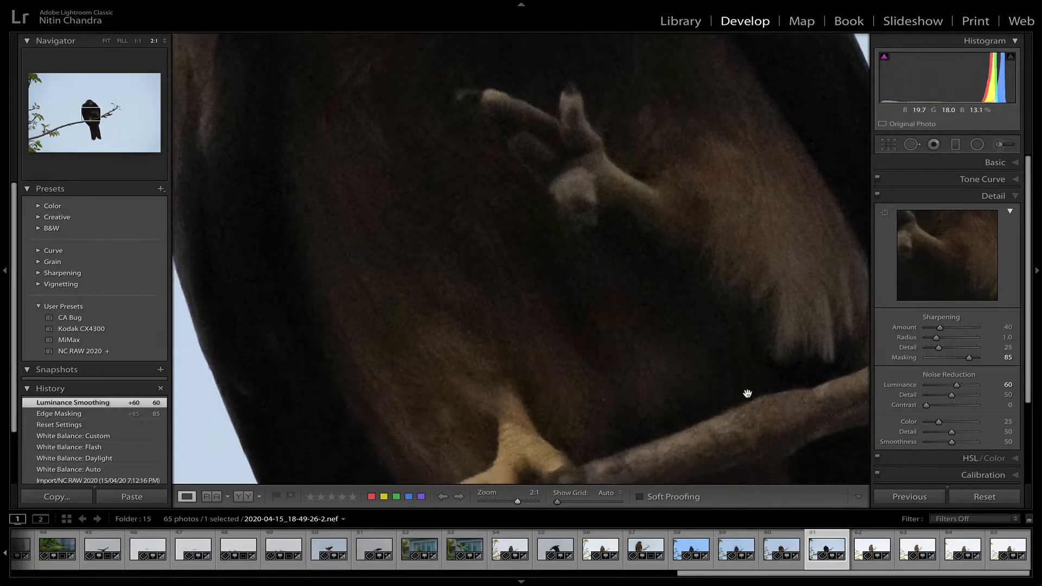
scroll(747, 393, down, 10)
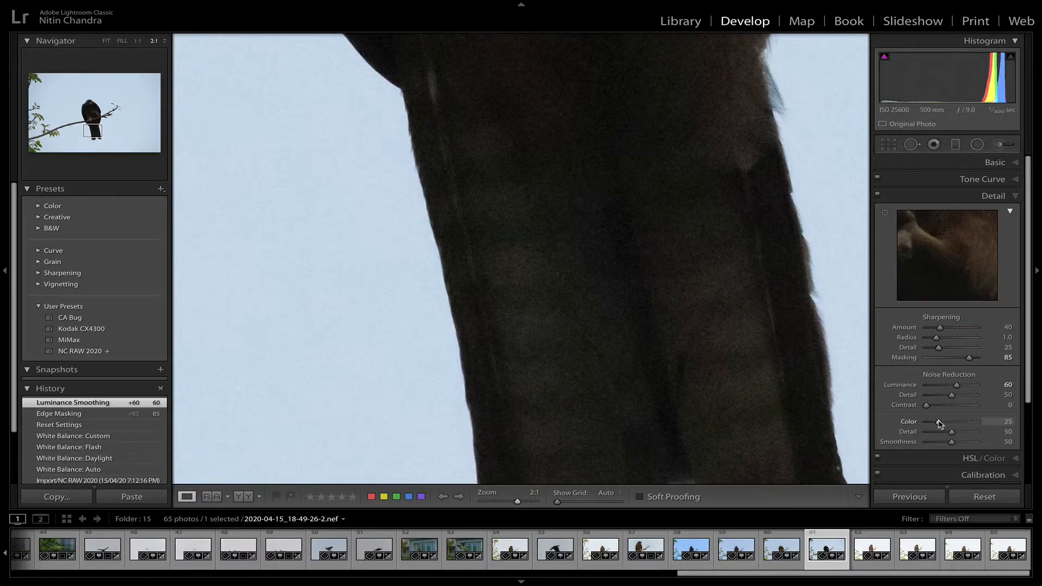
drag(939, 421, 966, 427)
scroll(750, 360, up, 5)
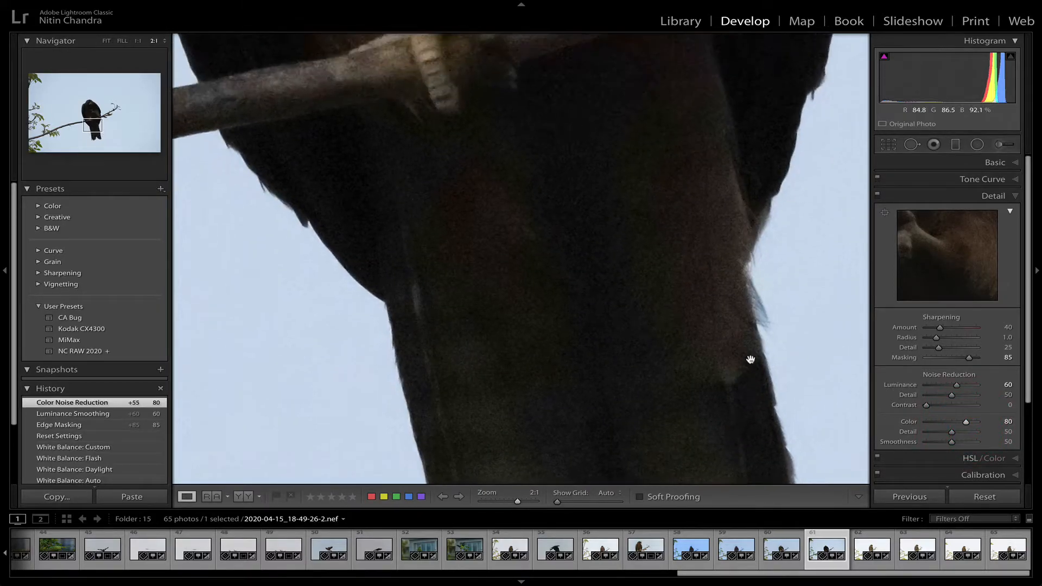
scroll(750, 359, up, 5)
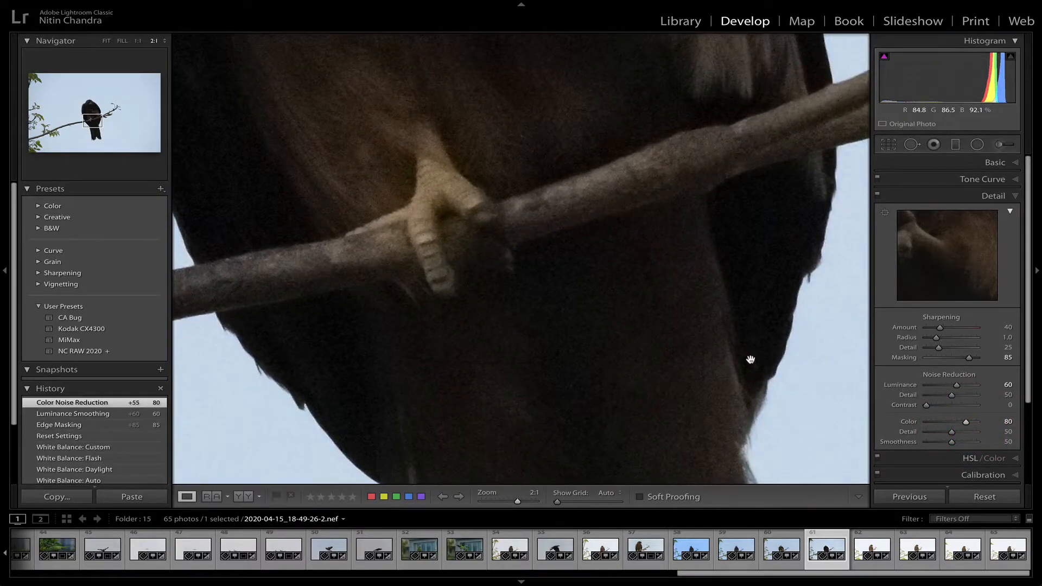
drag(951, 444, 961, 444)
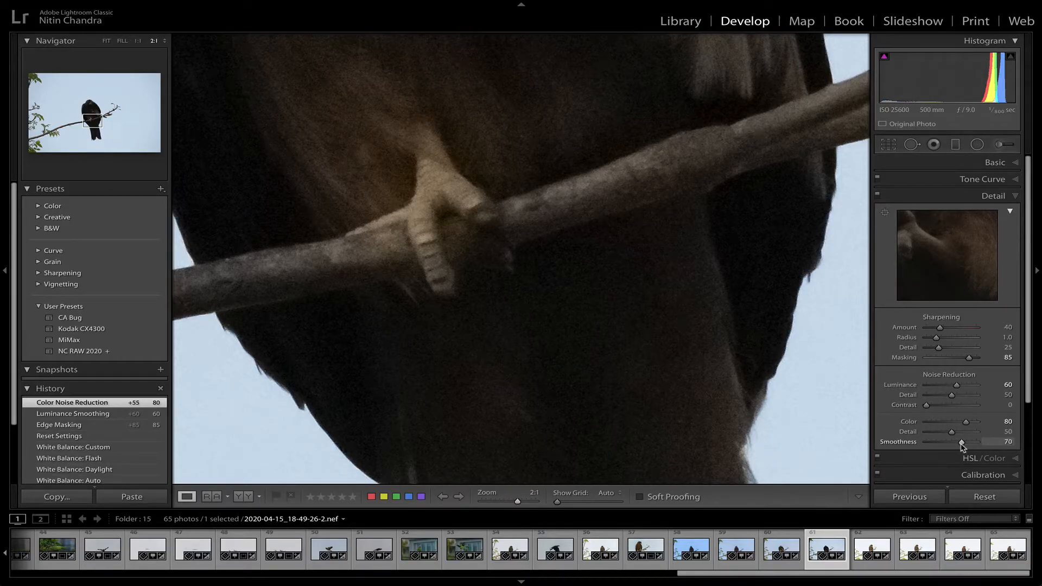
drag(962, 446, 961, 446)
click(727, 360)
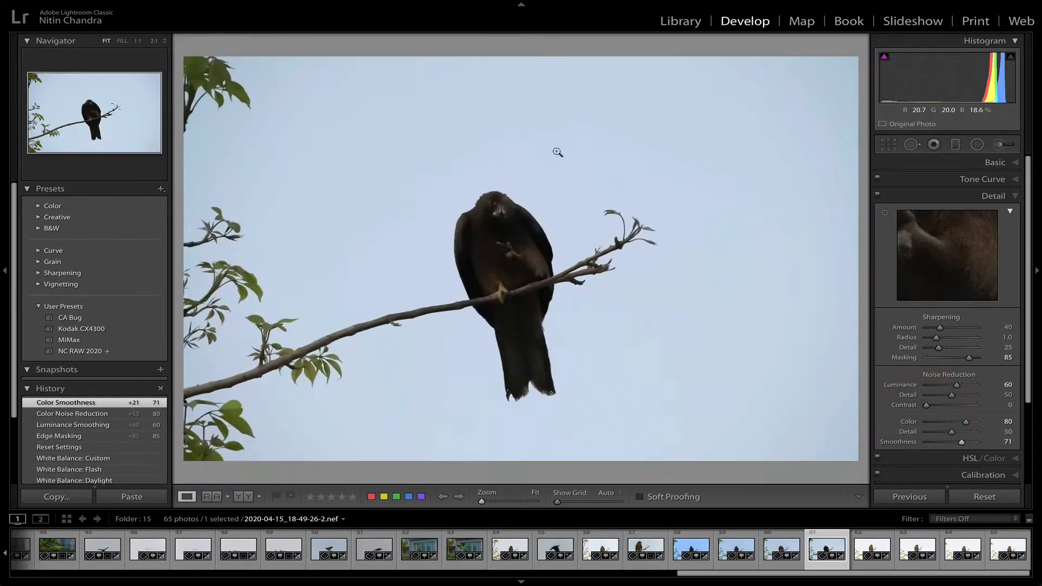
Set the sharpening amount to 61, radius to 2.7 and detail to 40, and the luminance noise contrast to 15
click(493, 219)
drag(556, 205, 530, 277)
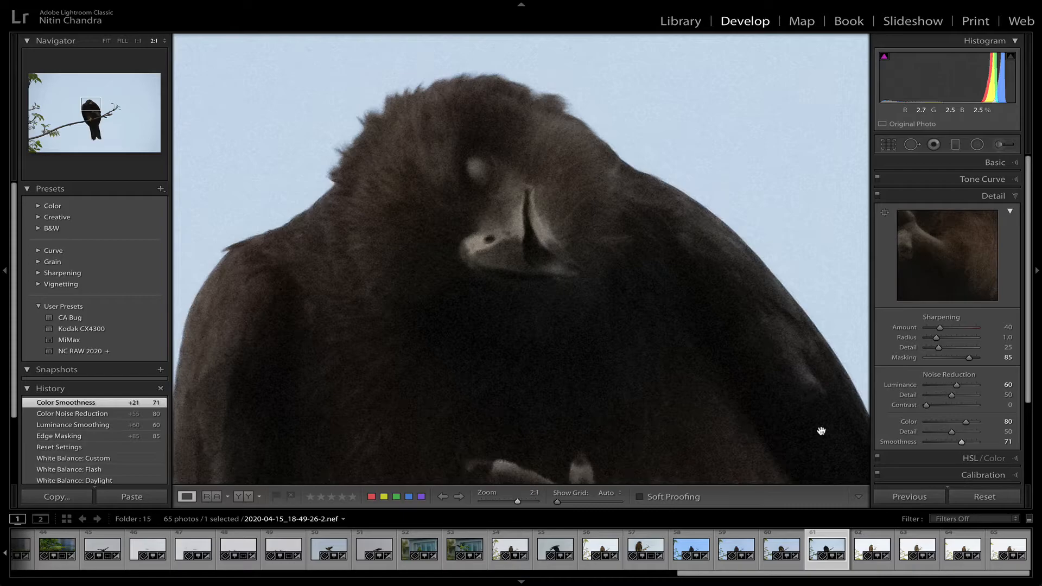
key(alt)
drag(940, 329, 971, 341)
click(937, 339)
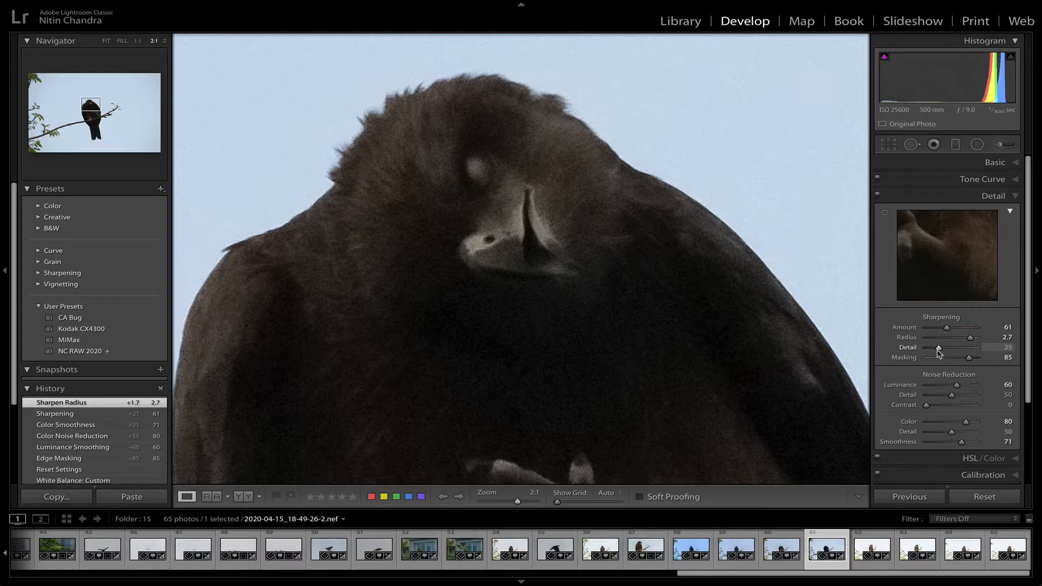
key(alt)
drag(939, 351, 946, 351)
drag(929, 405, 932, 405)
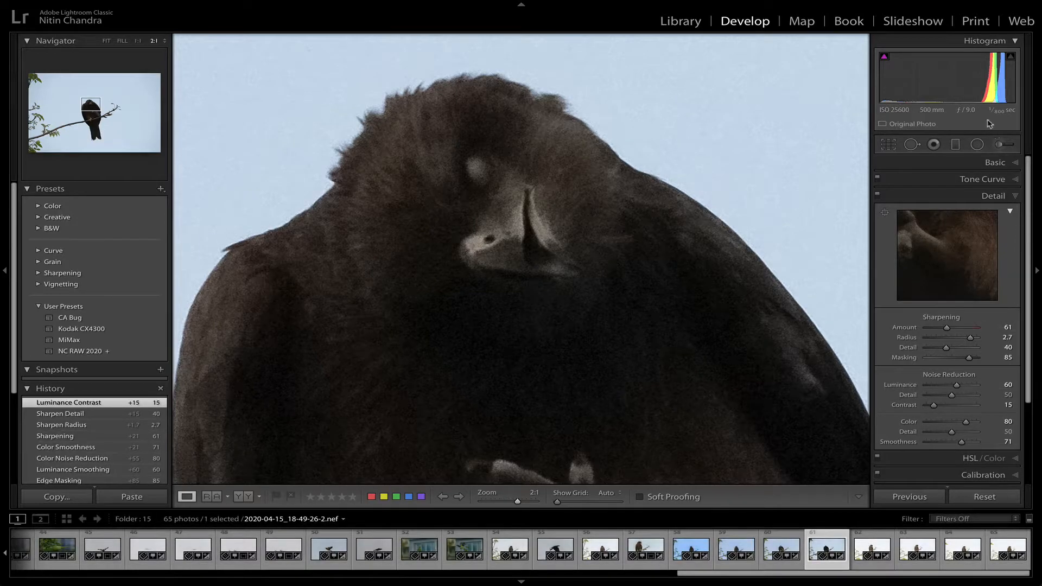
Warm the photo's white balance by setting the temperature to 7,510
click(994, 162)
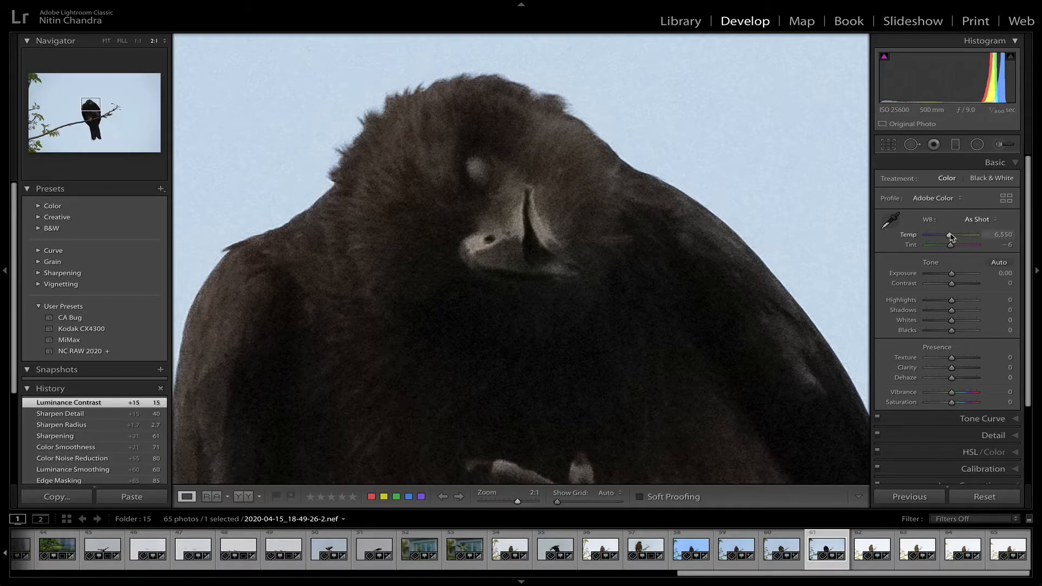
mouse_move(950, 237)
mouse_down()
mouse_move(937, 237)
mouse_move(956, 237)
mouse_up()
click(624, 290)
Crop the photo tighter around the raptor at the original aspect ratio, keeping its whole tail in the frame
key(r)
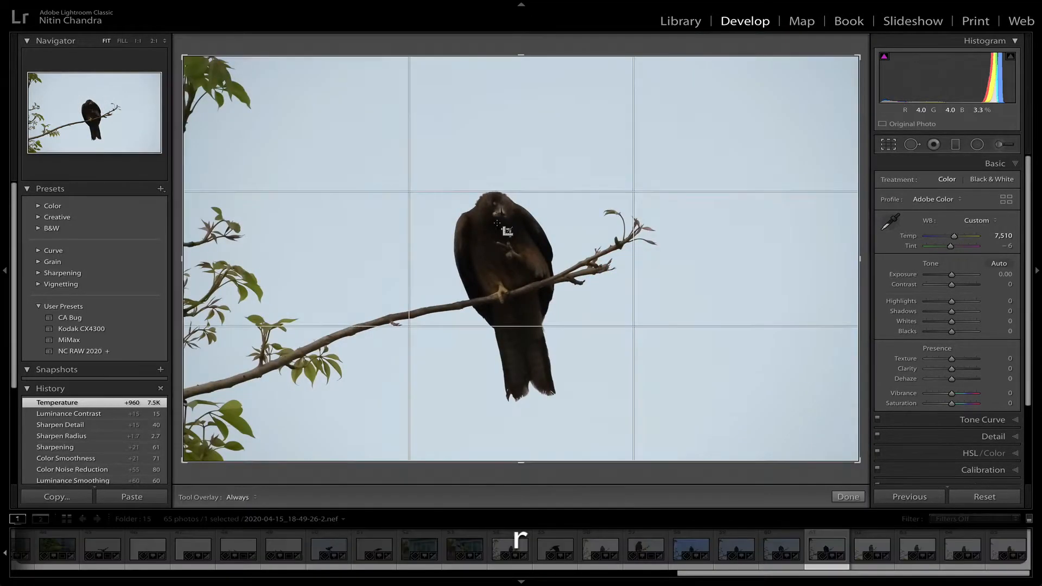
key(x)
key(x)
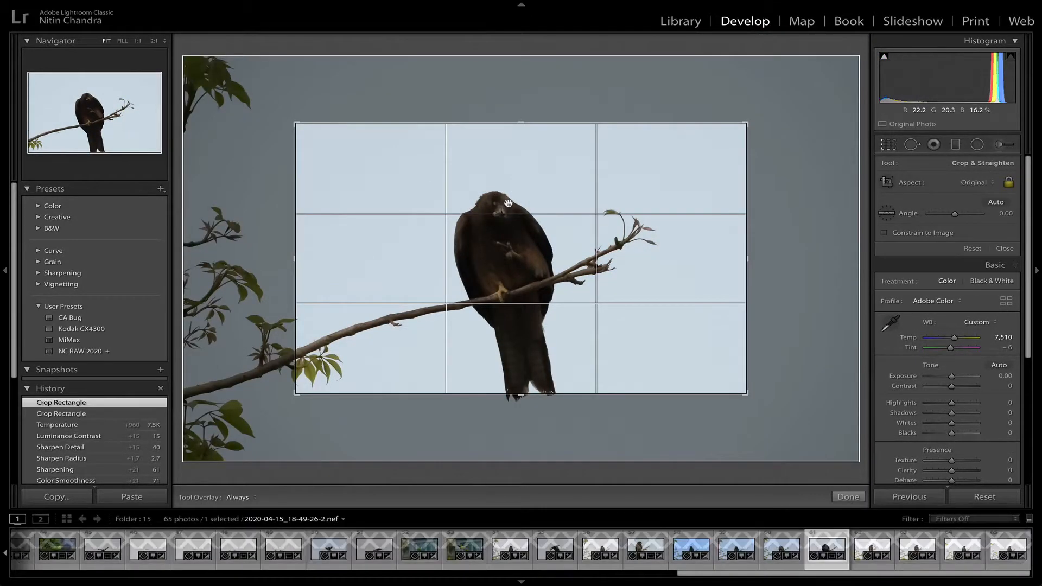
drag(500, 190, 504, 180)
key(Return)
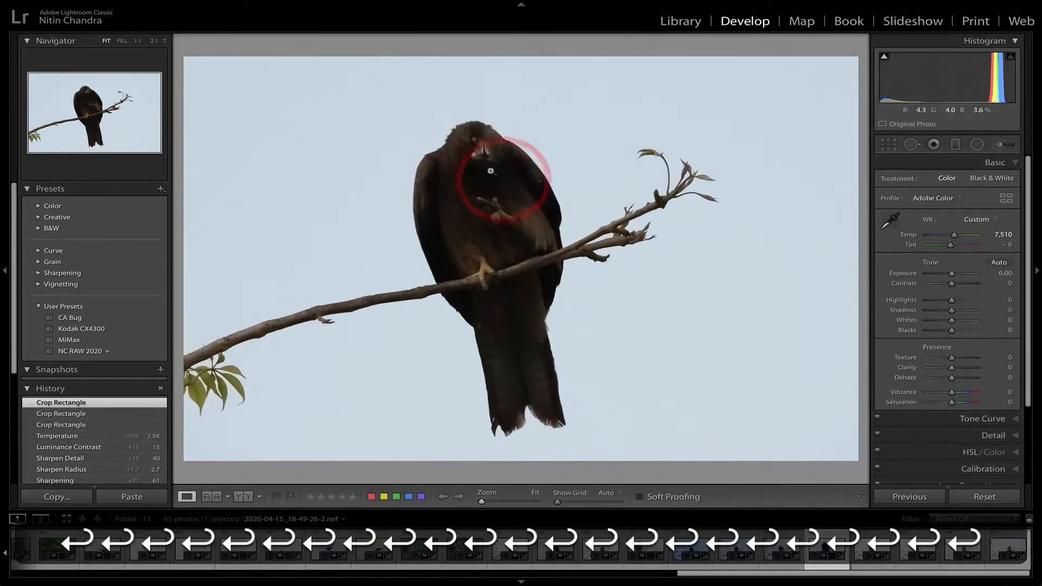
Set highlights to -100 and shadows to +60, and apply automatic levels to the whites and blacks
click(504, 180)
drag(698, 263, 652, 323)
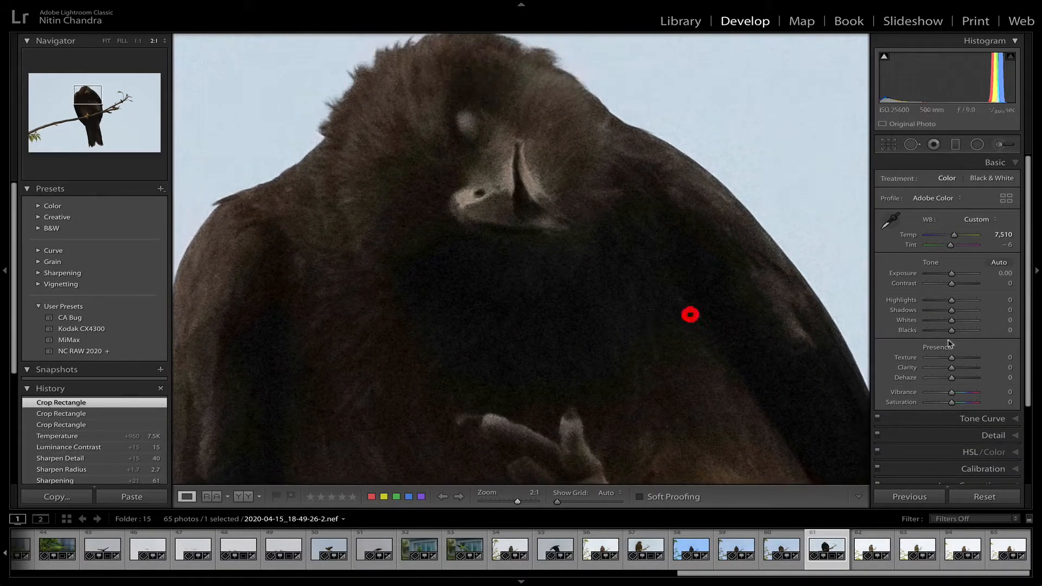
drag(955, 312, 779, 305)
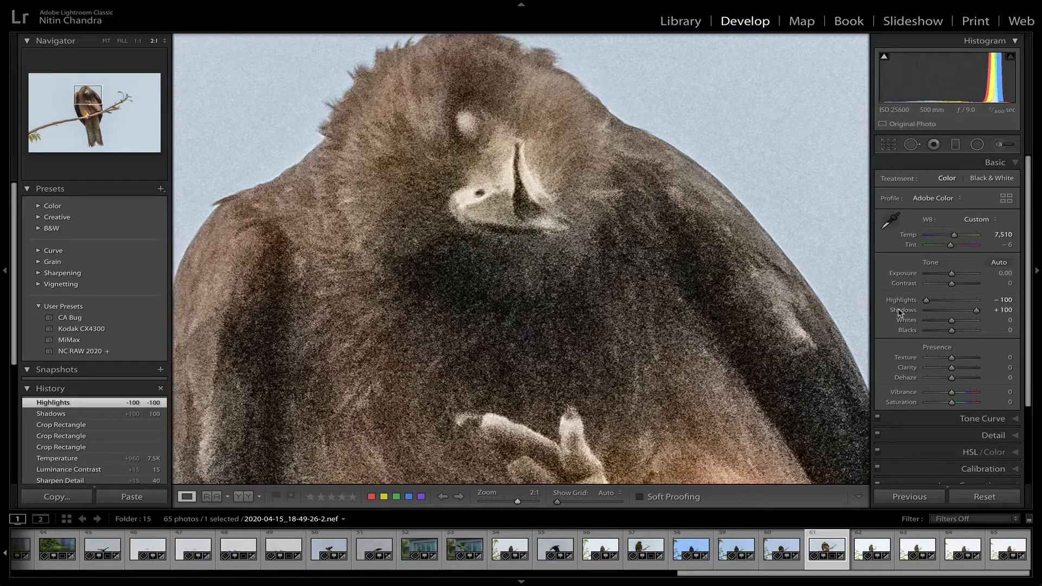
double_click(898, 312)
drag(951, 310, 968, 313)
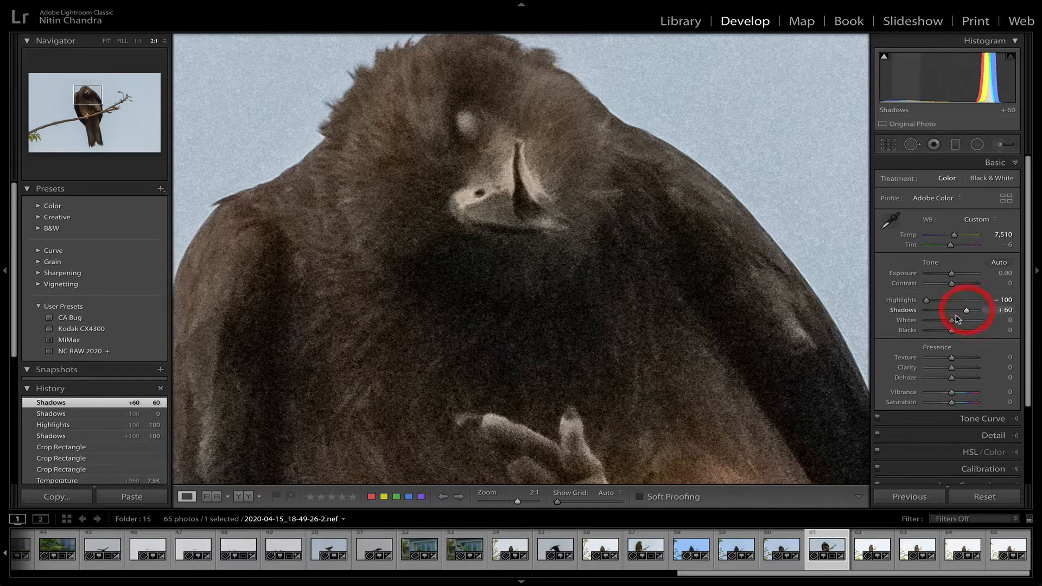
shift+double_click(904, 321)
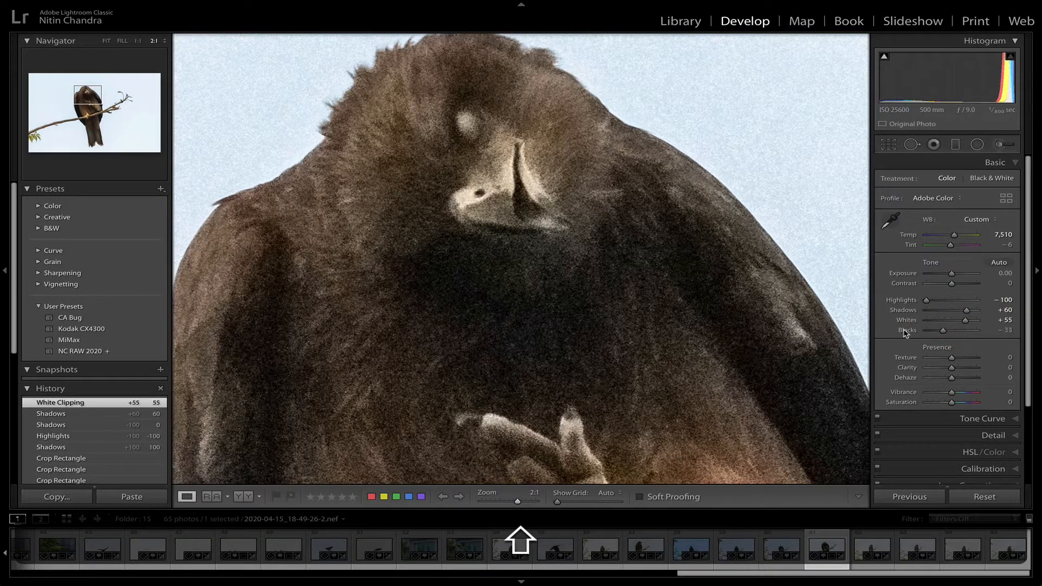
shift+double_click(905, 331)
Compare the before and after versions side by side, checking the raptor's head at 2:1, and return to the single view
click(712, 333)
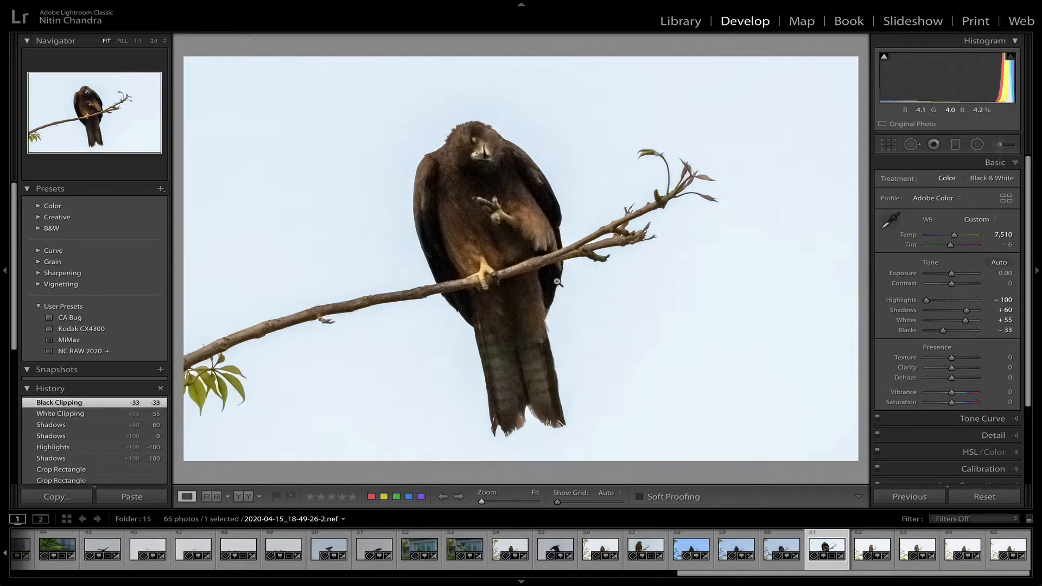
key(y)
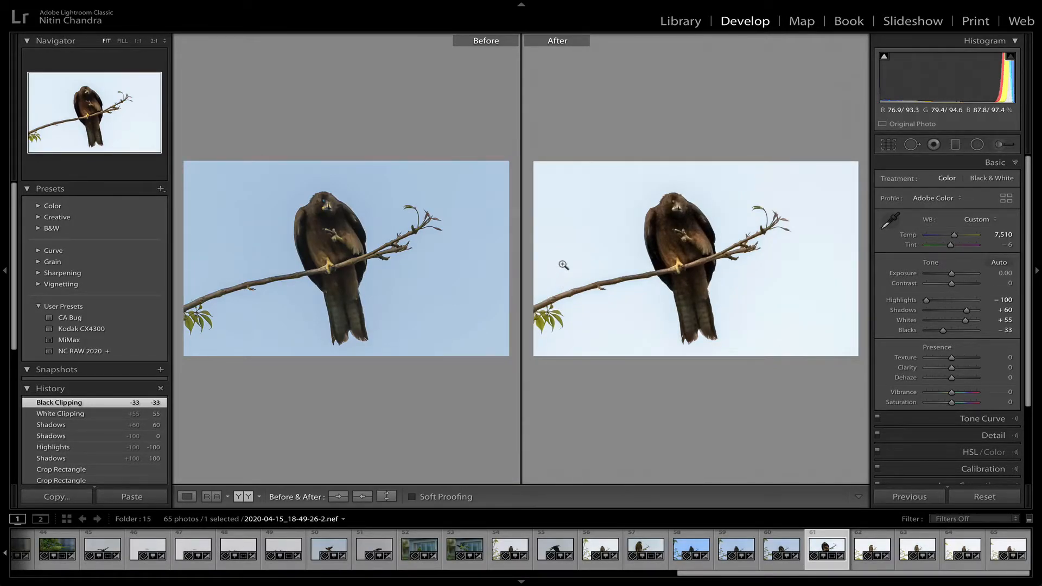
click(687, 211)
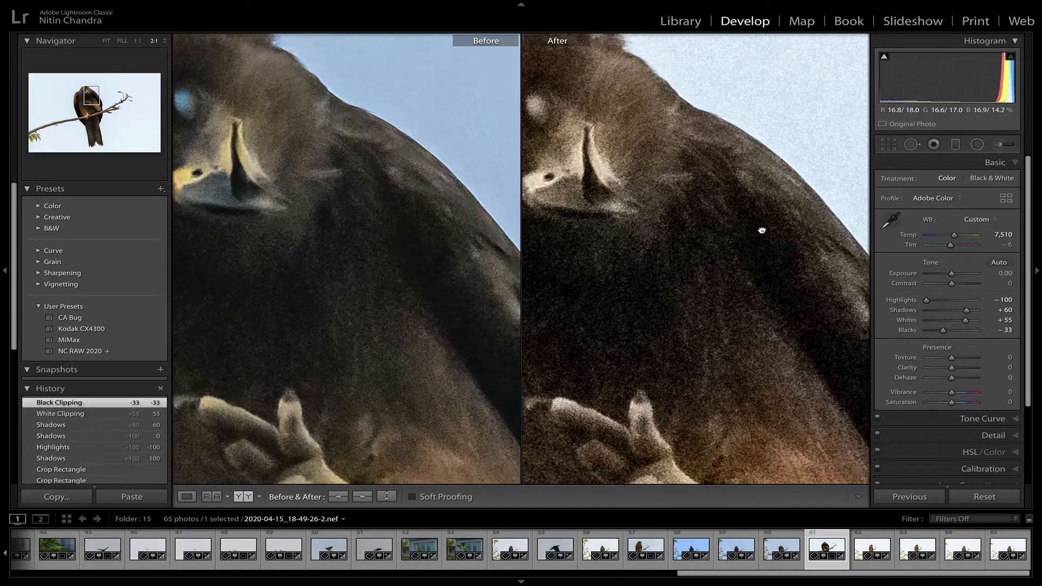
drag(762, 231, 762, 231)
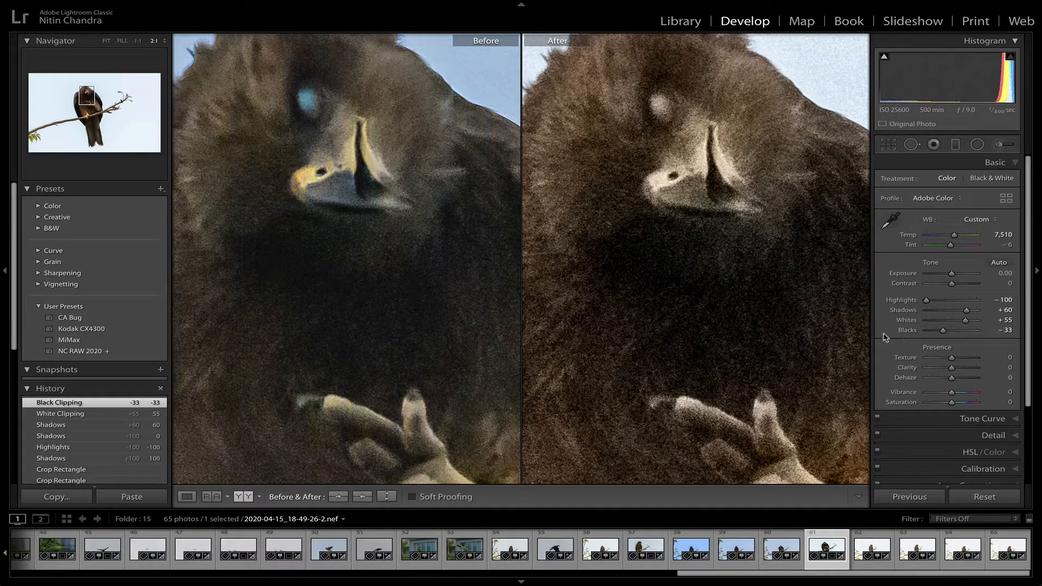
click(690, 344)
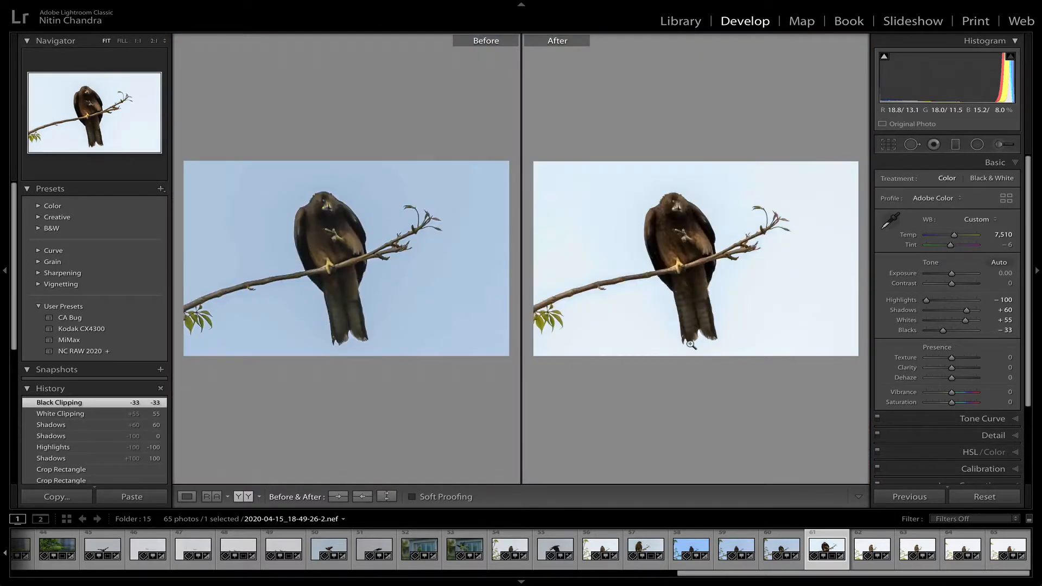
key(y)
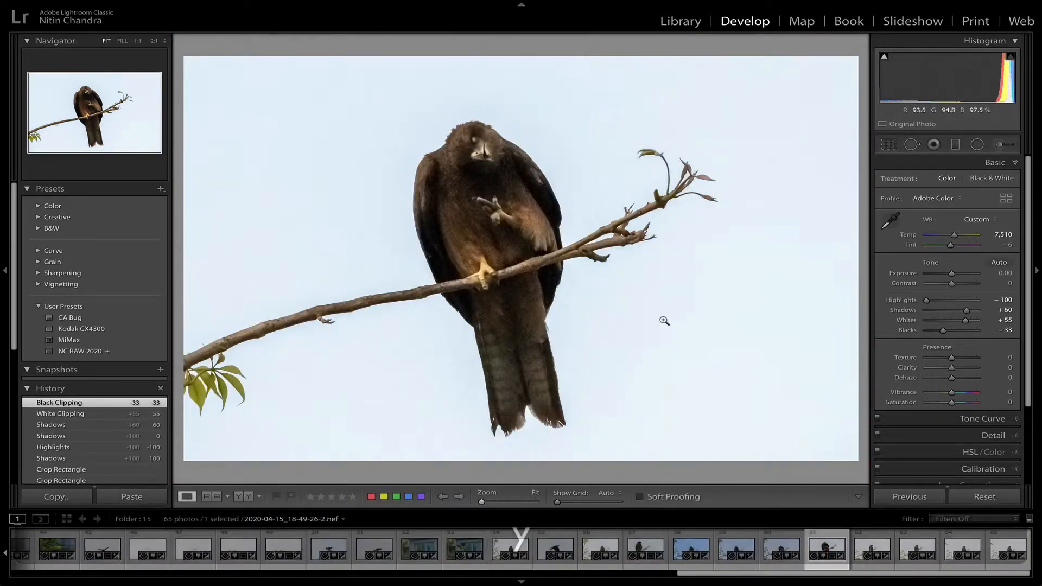
Go back to the library grid, select the mosquito photo 2020-04-15_02-46-52-3.nef and reset its develop settings
key(g)
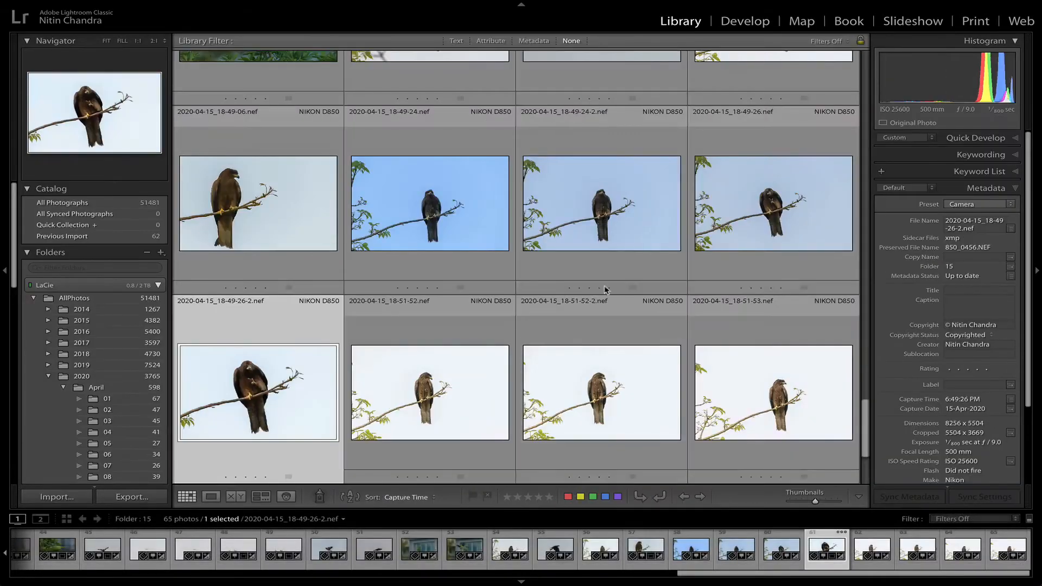
scroll(601, 281, up, 20)
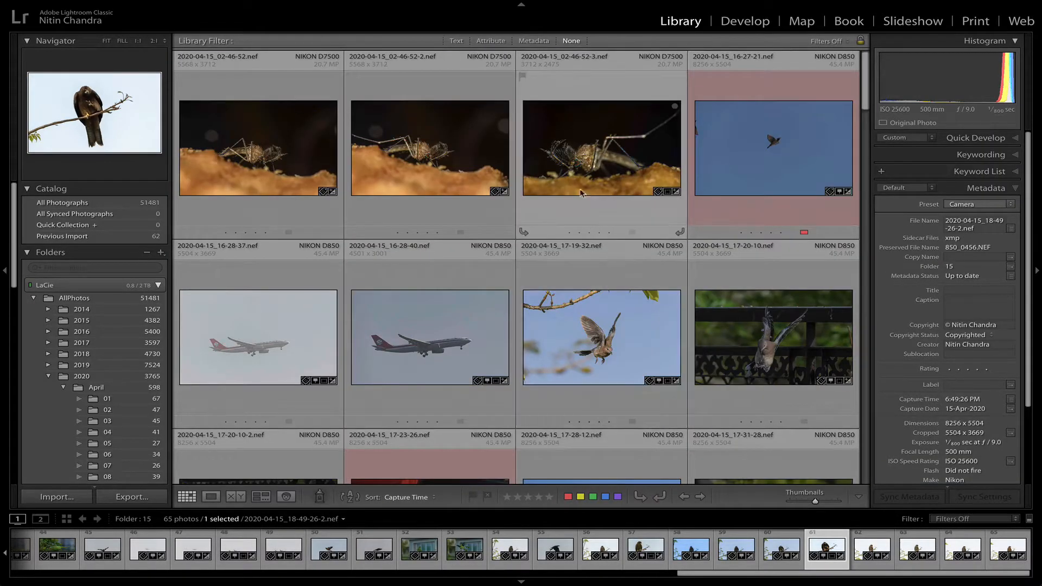
click(579, 164)
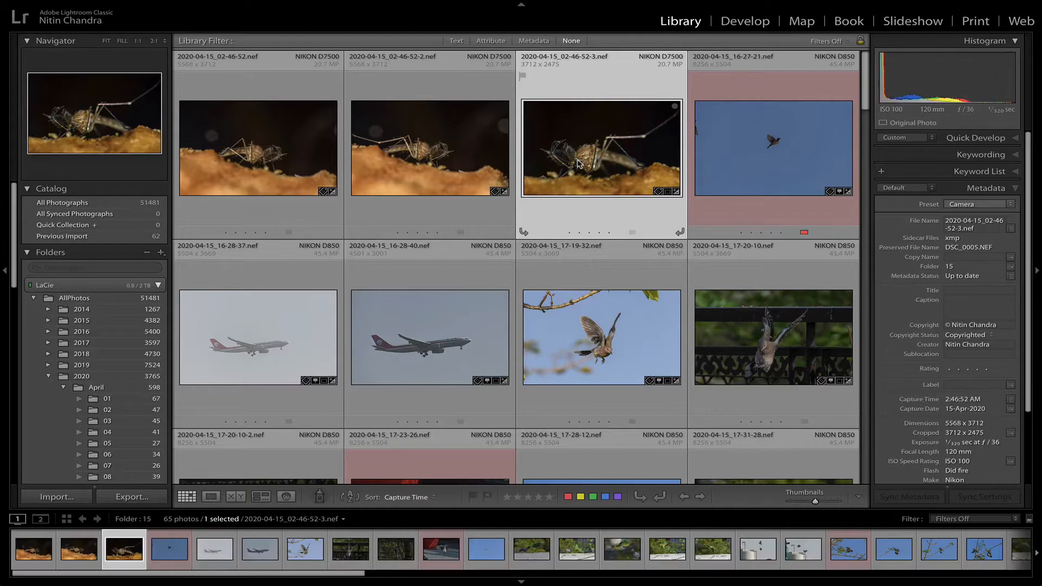
key(shift+super)
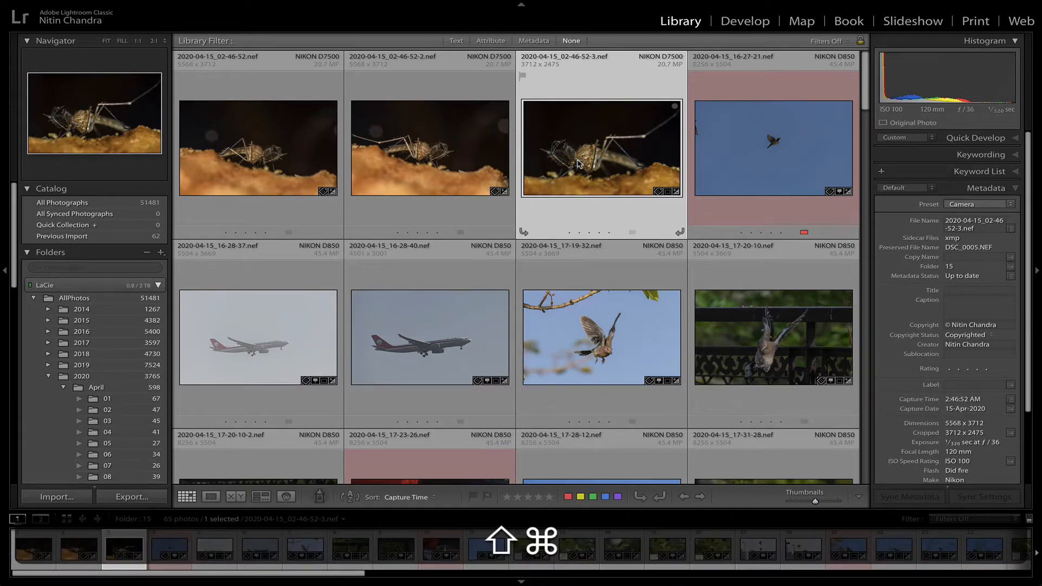
key(shift+super+r)
Create a virtual copy of the reset mosquito photo, compare it with the original and leave the copy selected
click(590, 168)
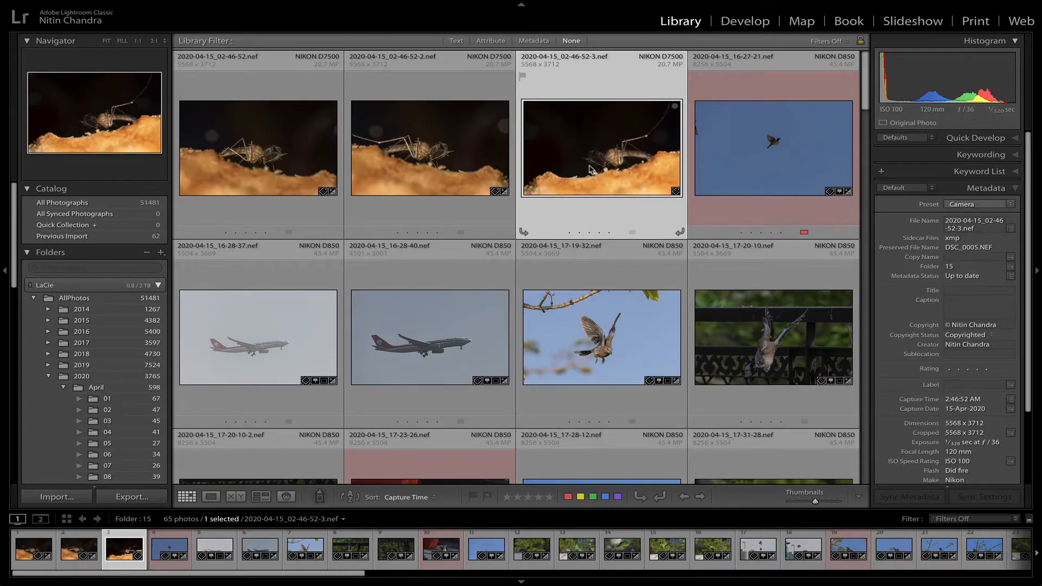
right_click(591, 169)
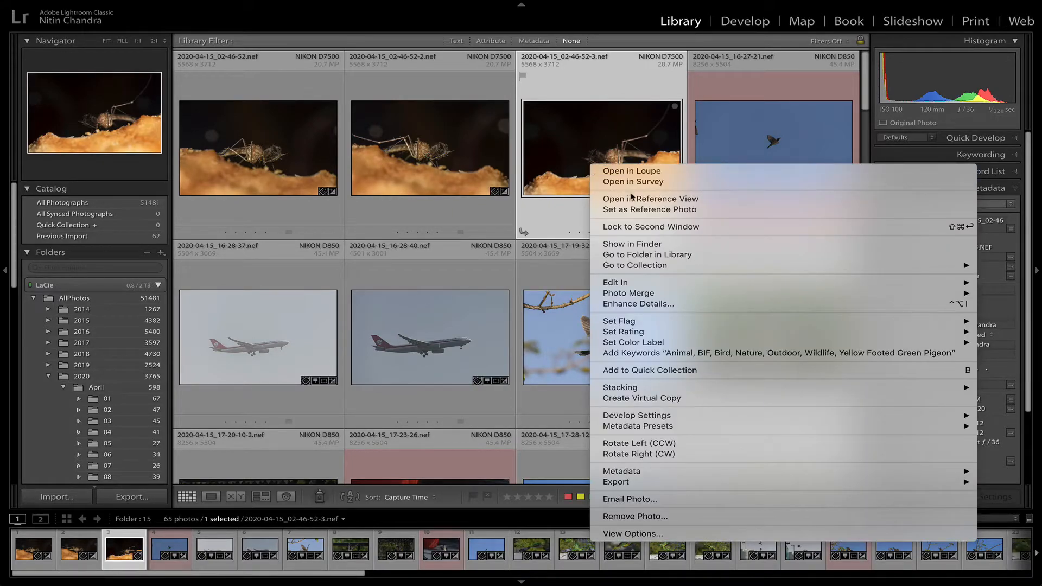
click(646, 398)
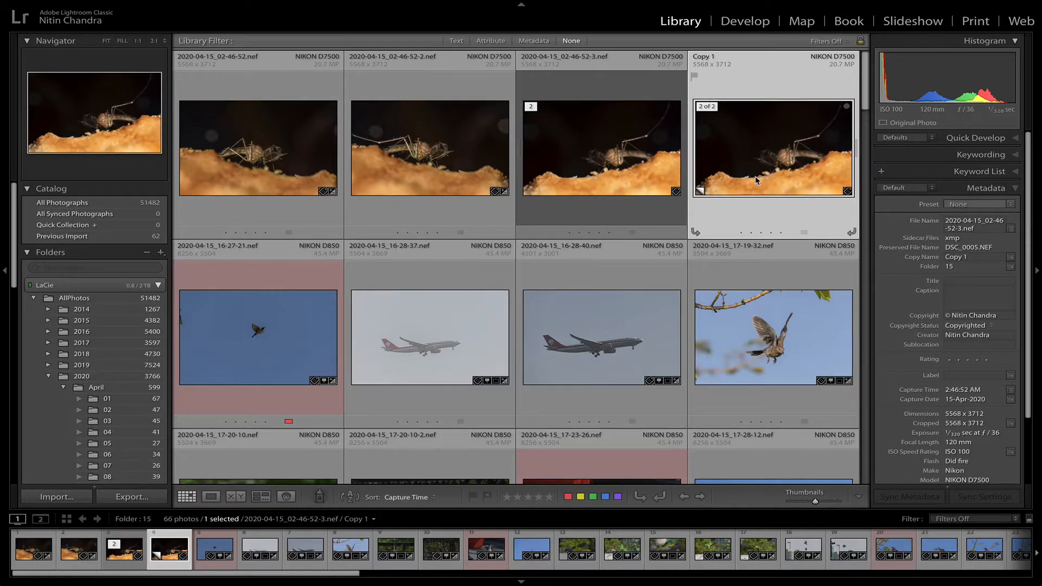
key(Left)
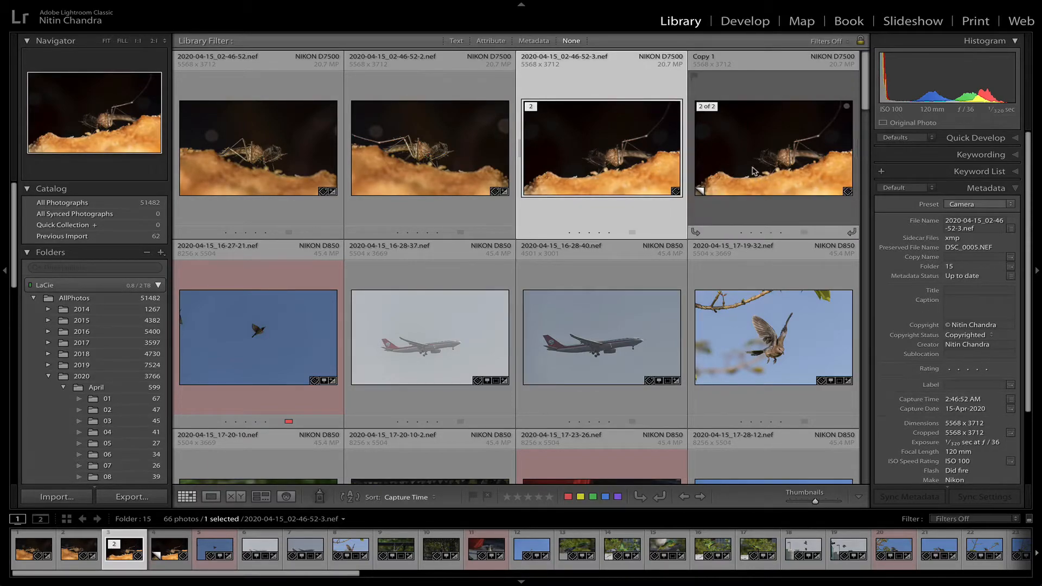
key(Right)
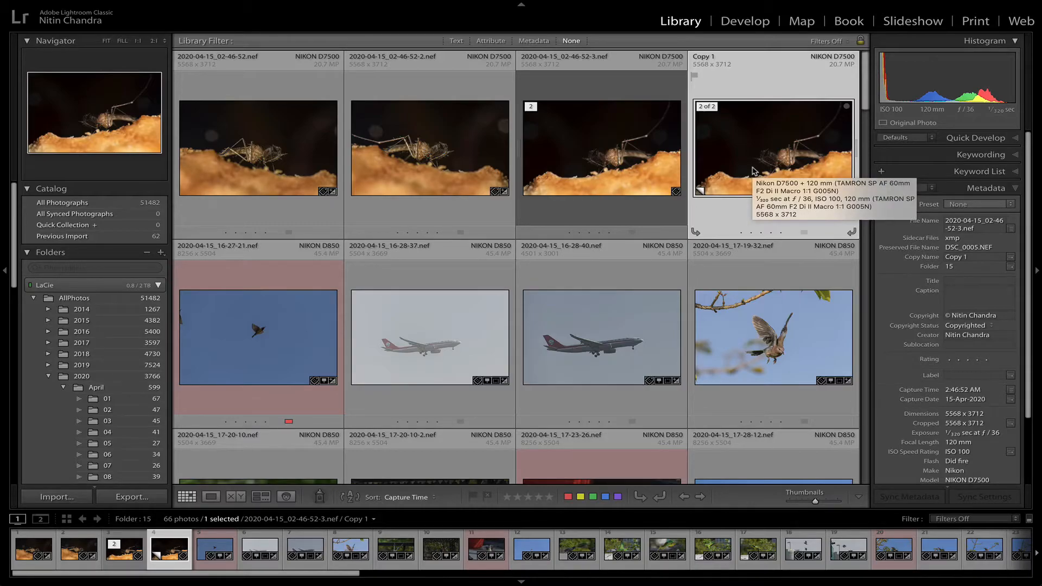
Open the virtual copy for developing, review its file and camera info overlays, and hide the overlay again
key(d)
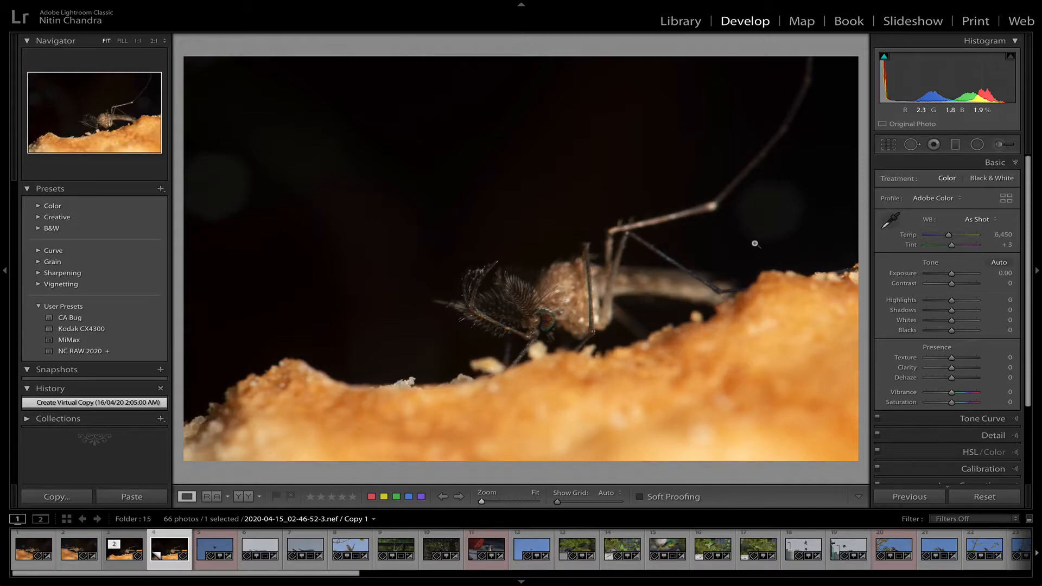
key(i)
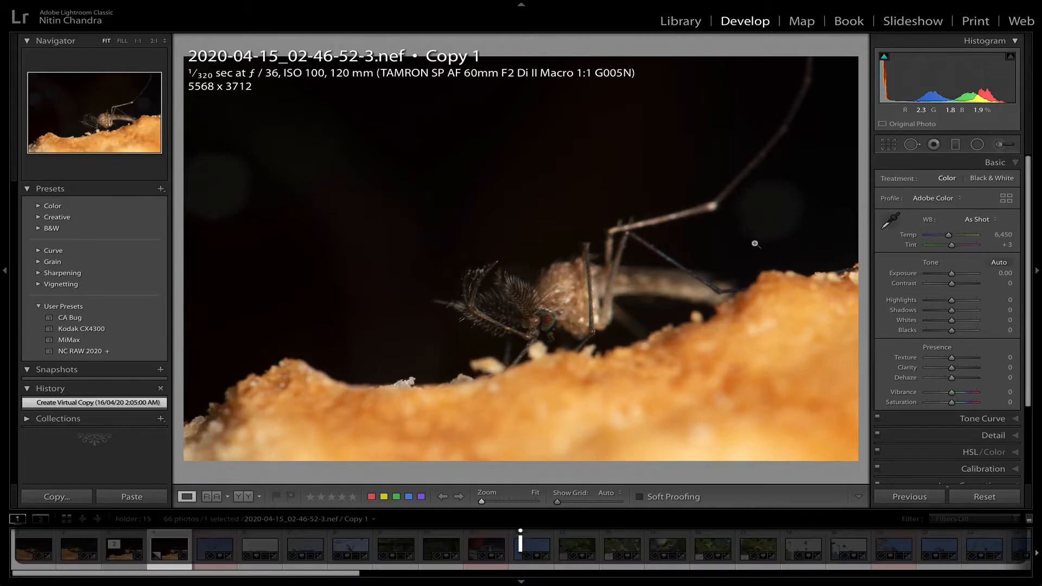
key(i)
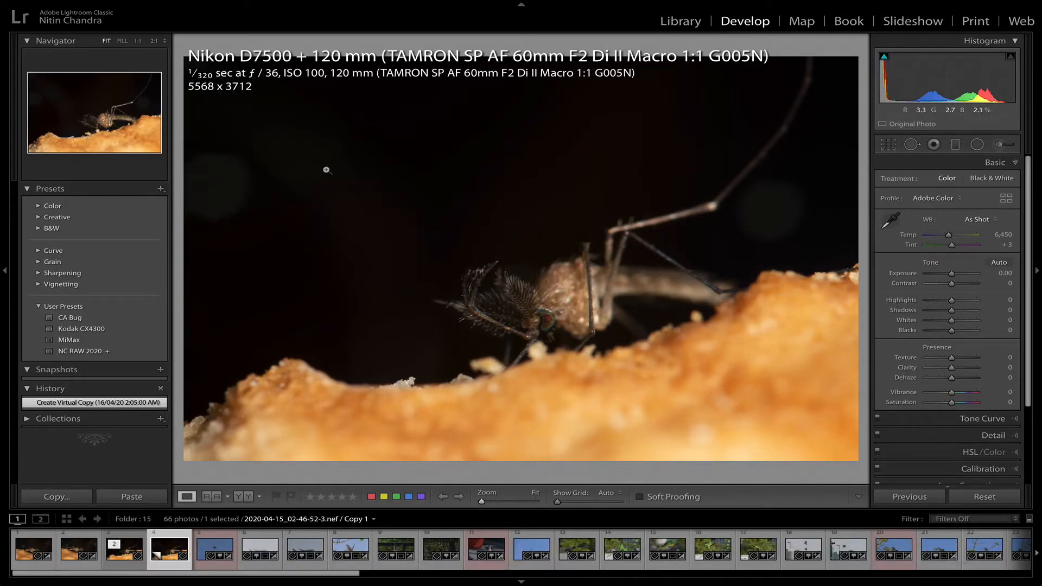
key(i)
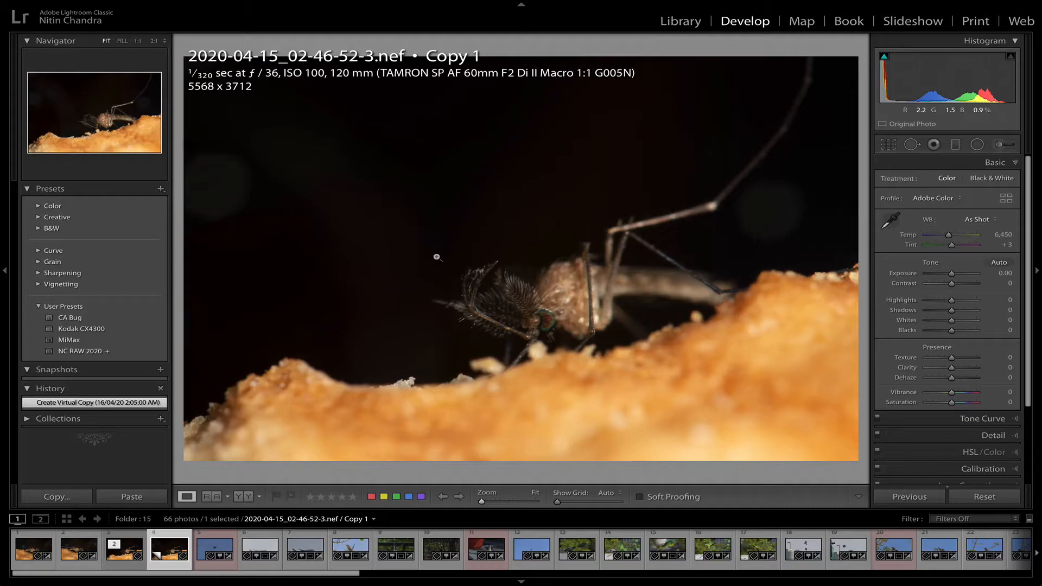
key(i)
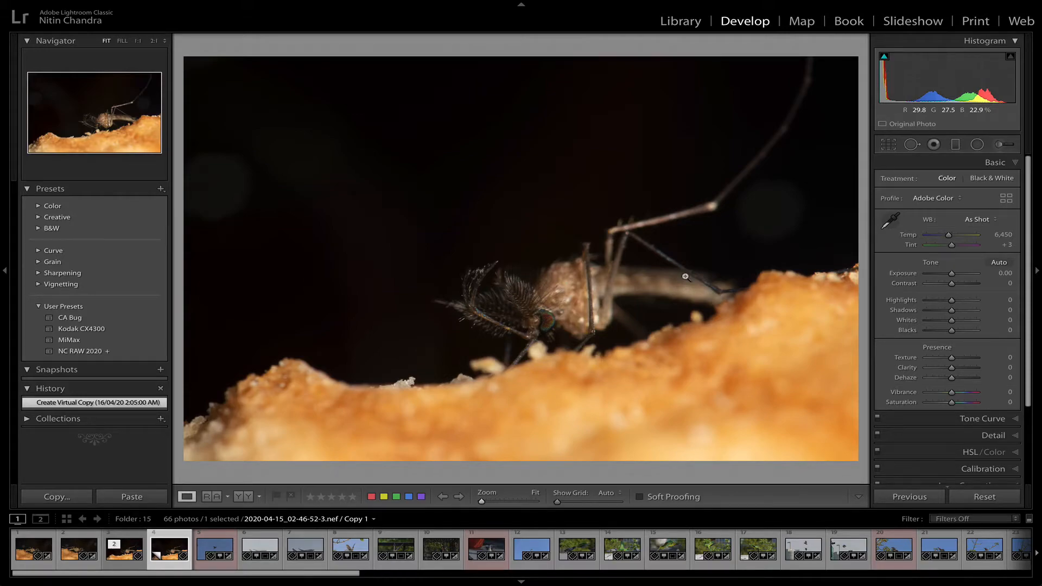
Set the white balance to Flash, check the mosquito's eye at 2:1 and return to the full view
click(969, 223)
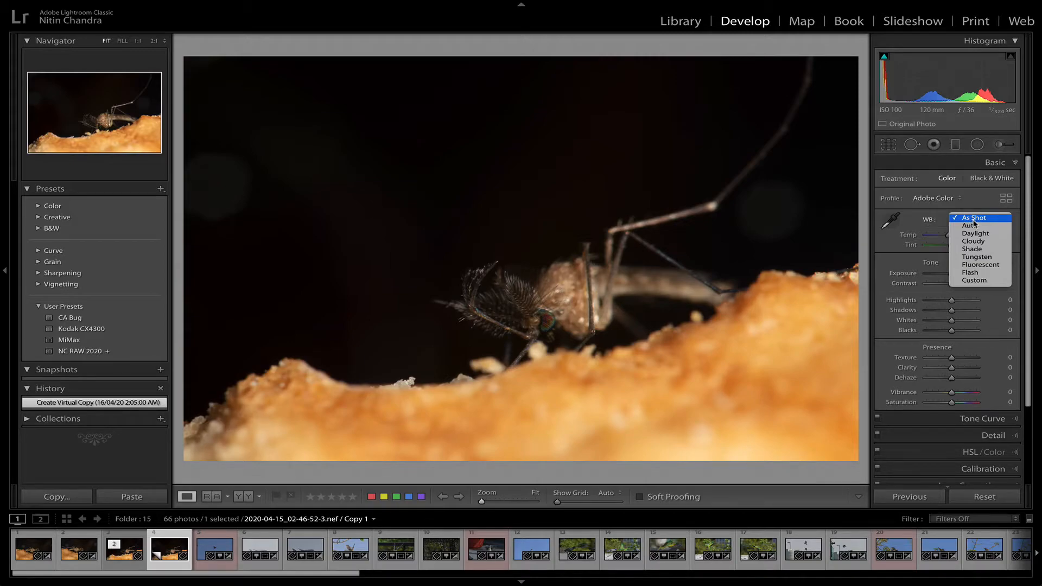
click(973, 218)
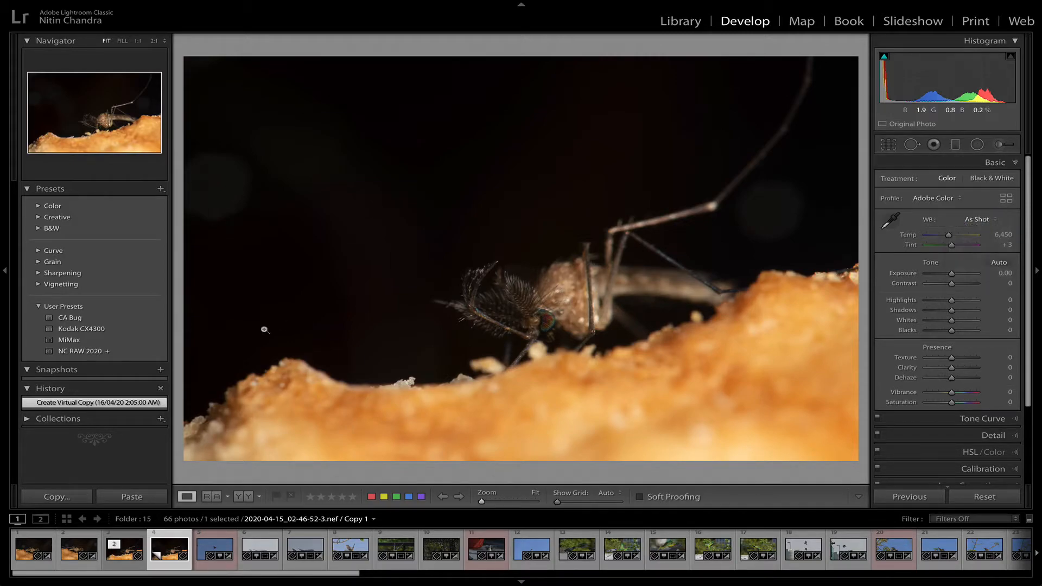
click(972, 220)
click(976, 277)
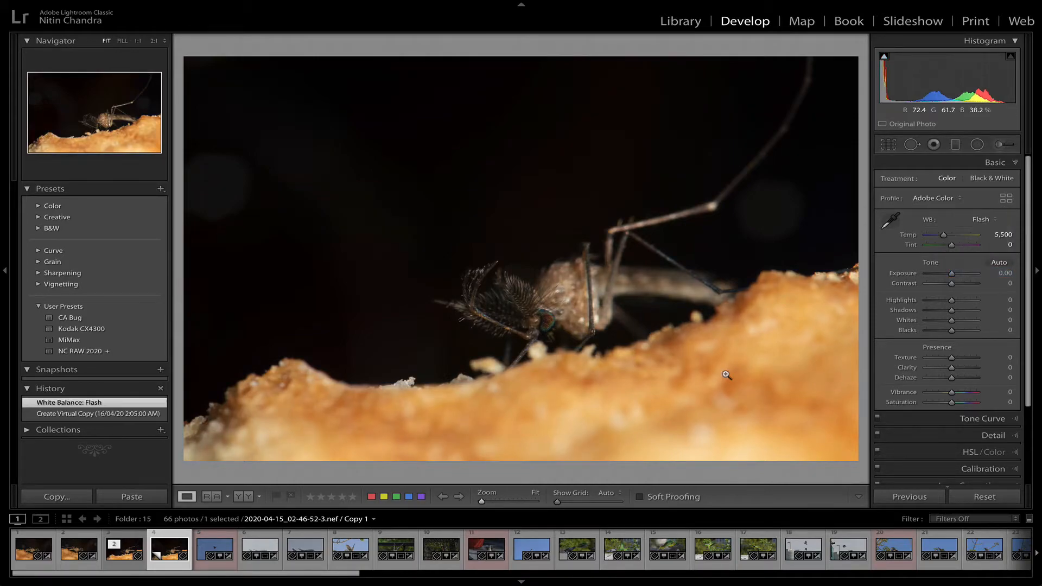
click(566, 330)
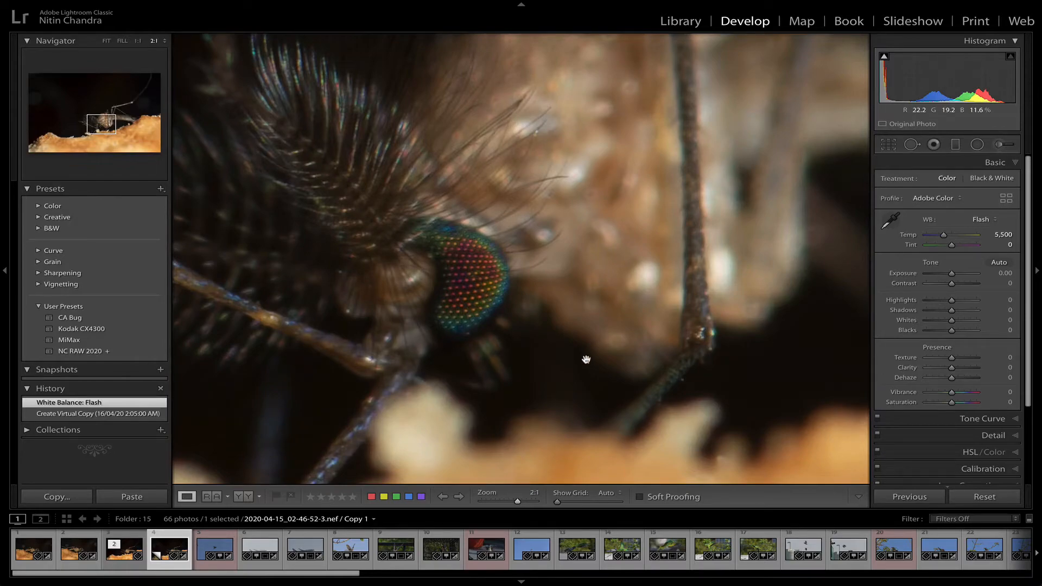
click(584, 361)
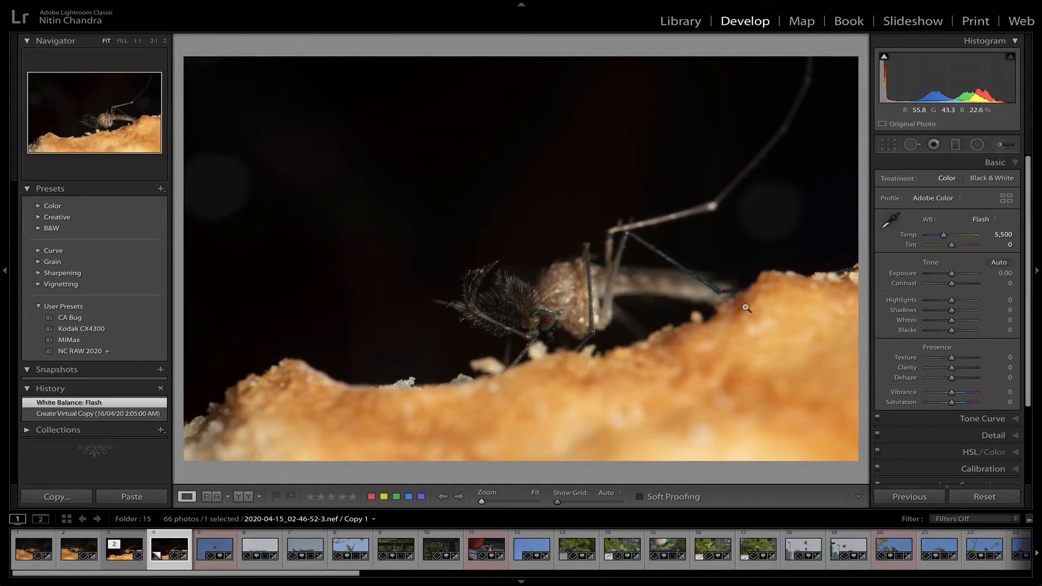
click(560, 323)
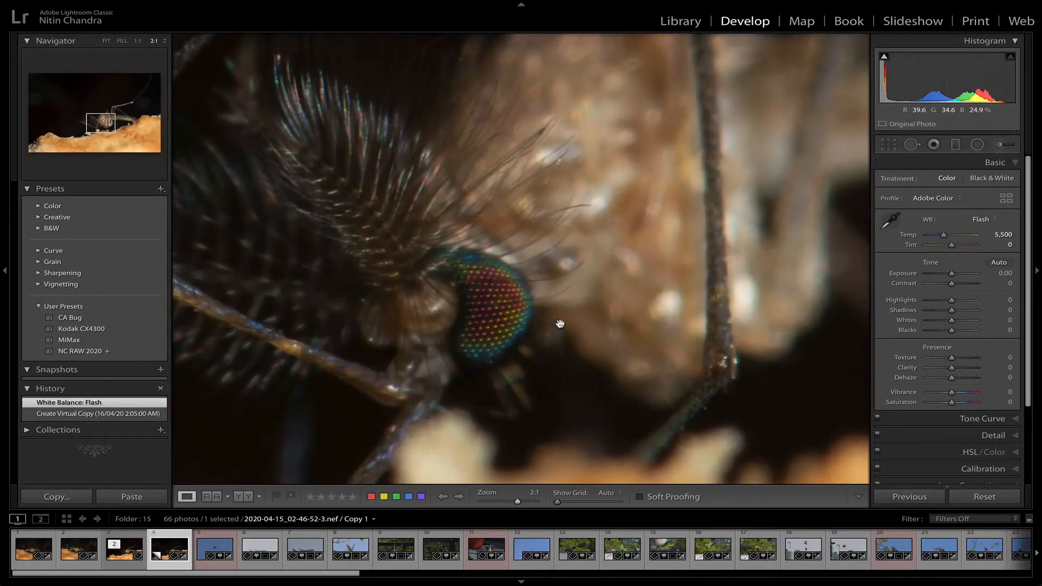
click(560, 323)
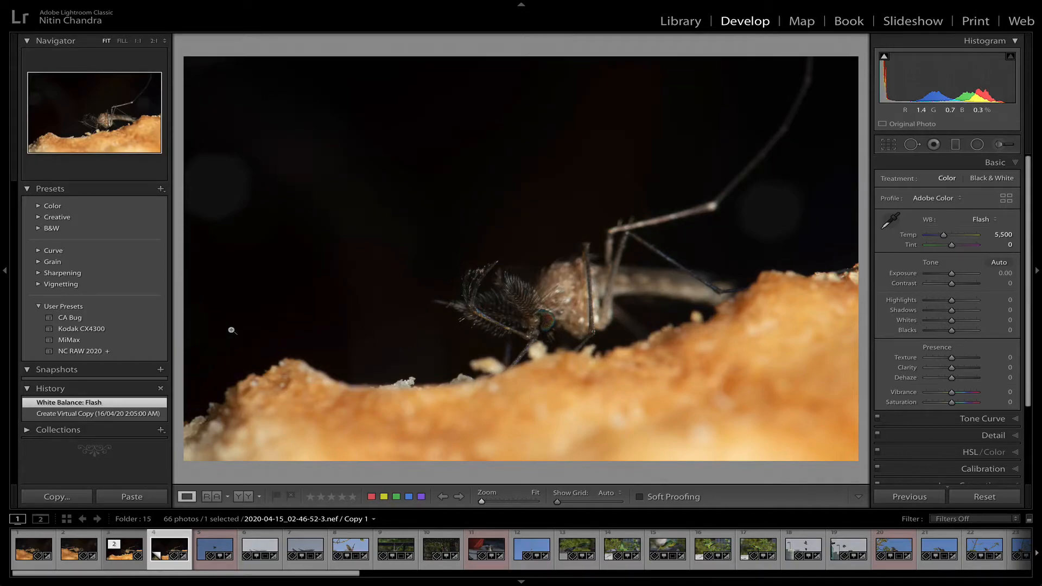
Crop the photo tighter around the mosquito at the original aspect ratio and check its eye at 2:1
key(r)
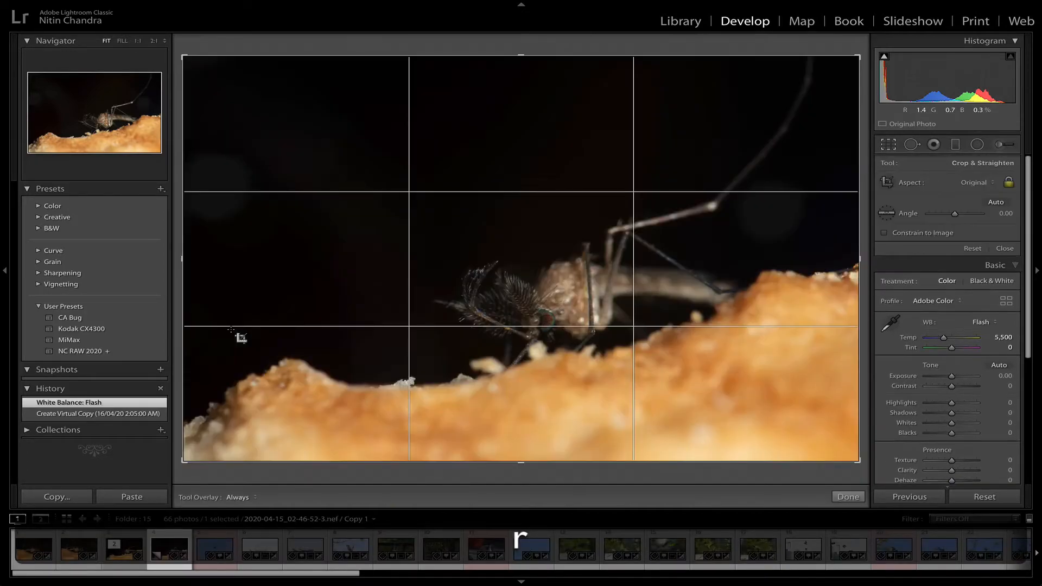
key(x)
key(x)
drag(328, 249, 254, 232)
key(Return)
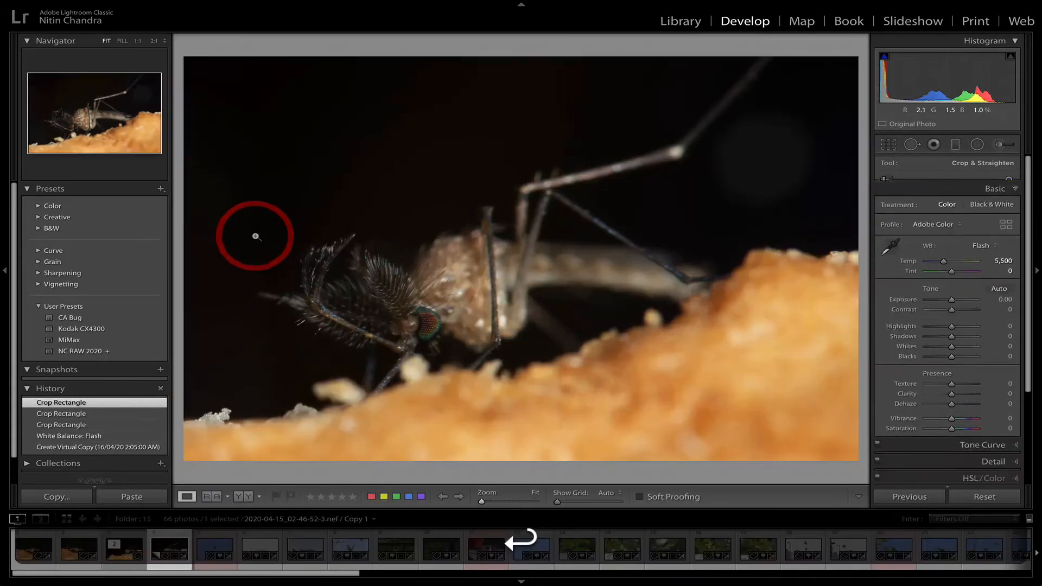
click(428, 350)
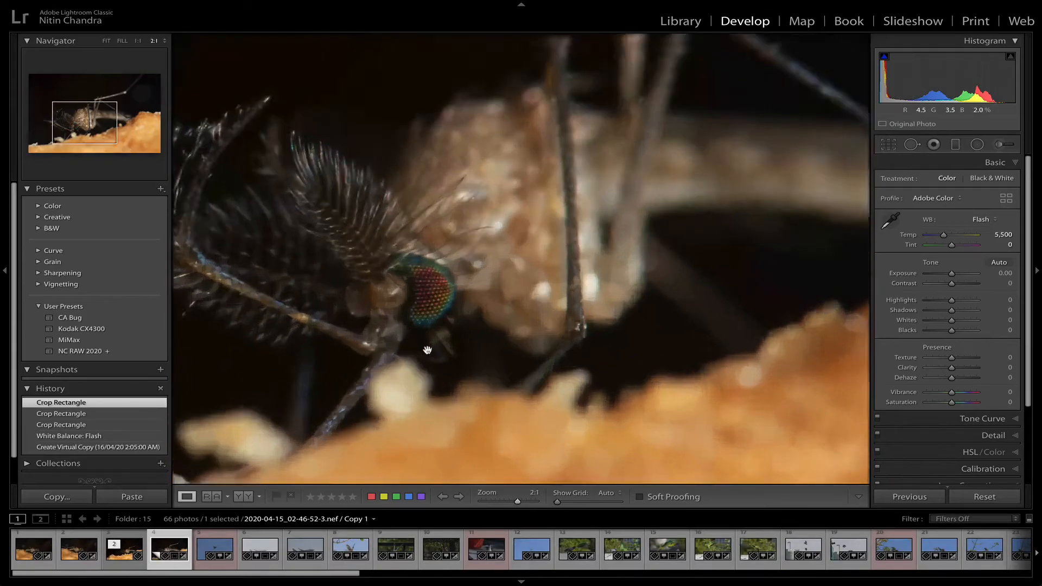
click(428, 350)
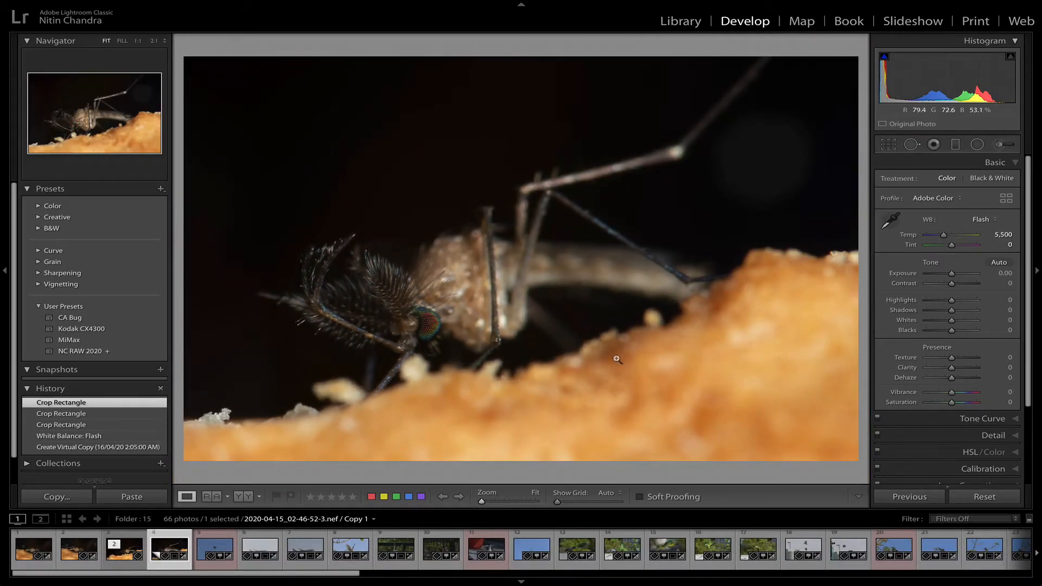
Set the sharpening masking to 65, using the edge mask preview on the mosquito's head at 2:1
click(989, 437)
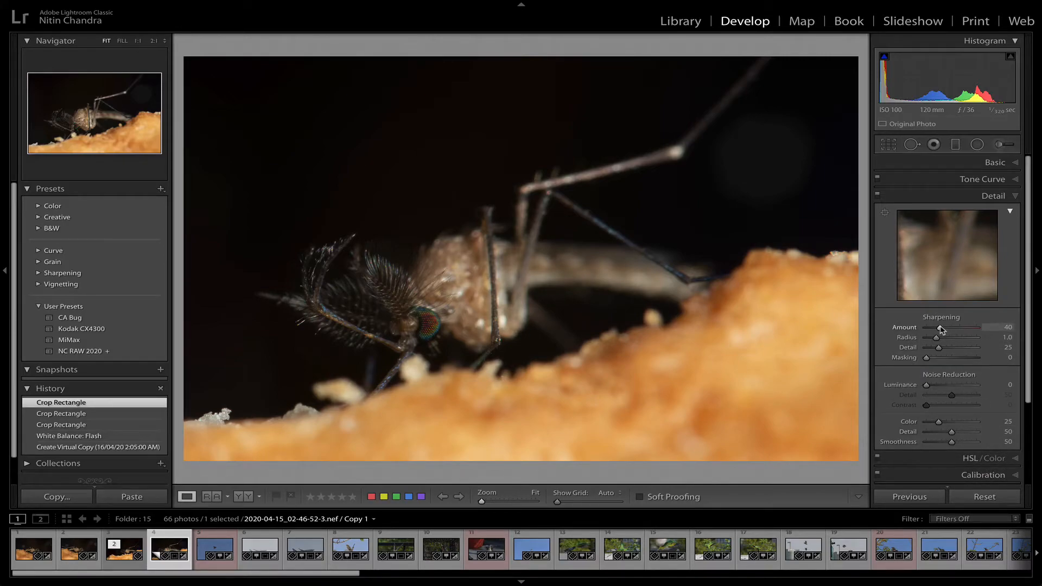
click(400, 340)
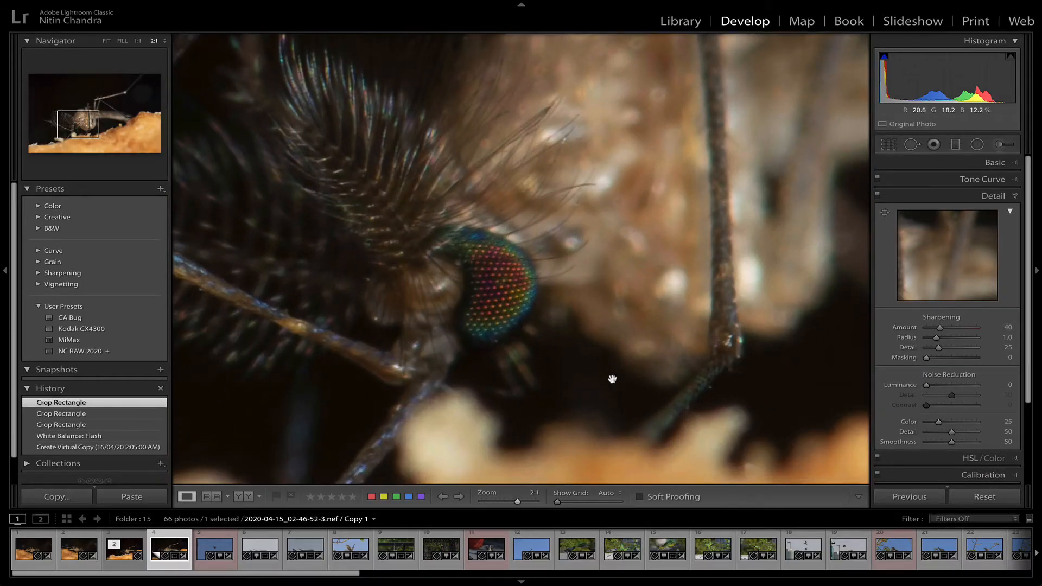
alt+click(927, 357)
drag(927, 358, 960, 361)
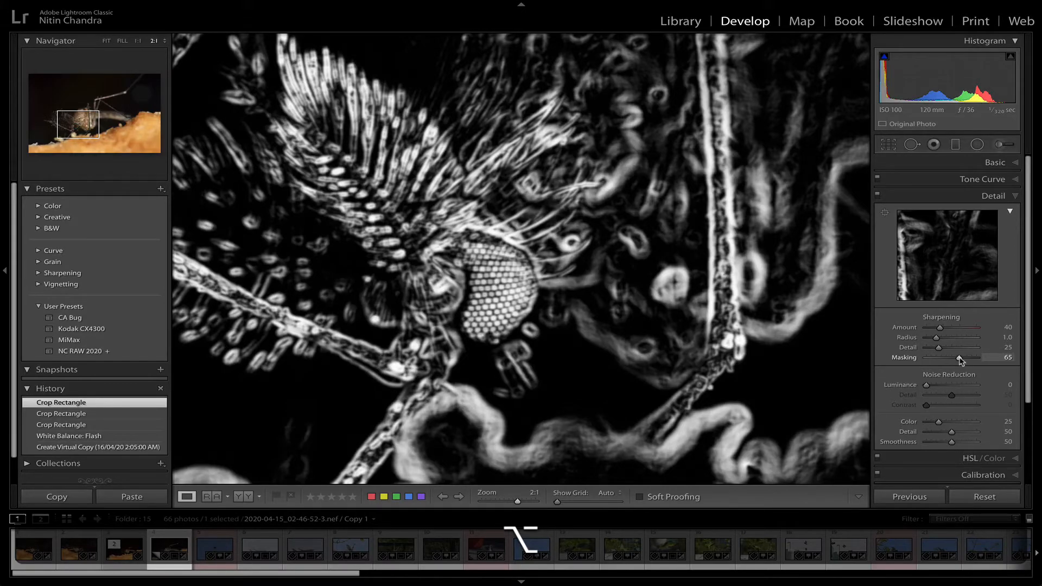
Set the sharpening amount to 85, the radius to 2.5 and the detail to 55, previewing the affected edges
drag(960, 360, 968, 340)
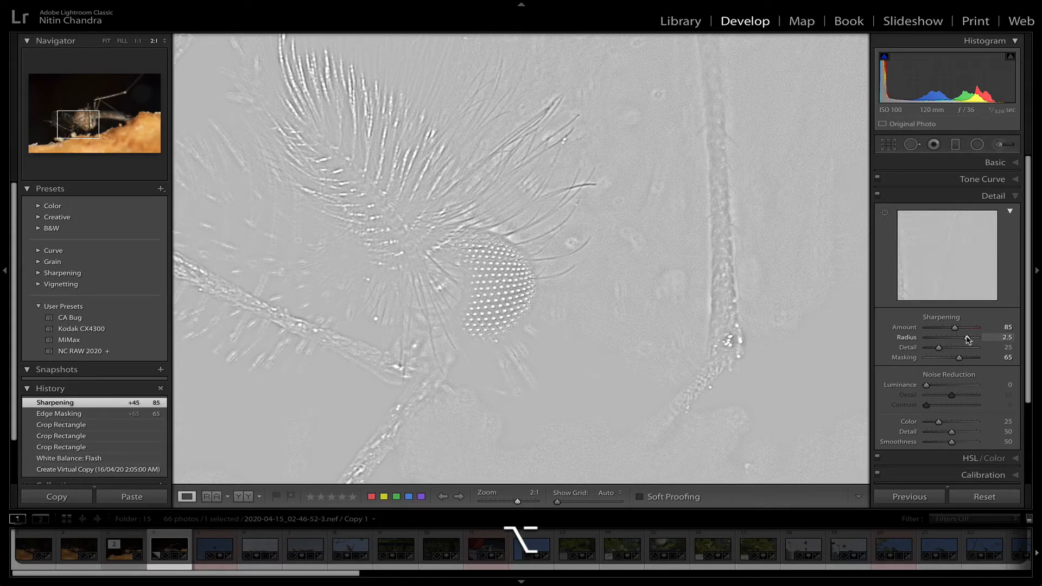
drag(968, 340, 968, 337)
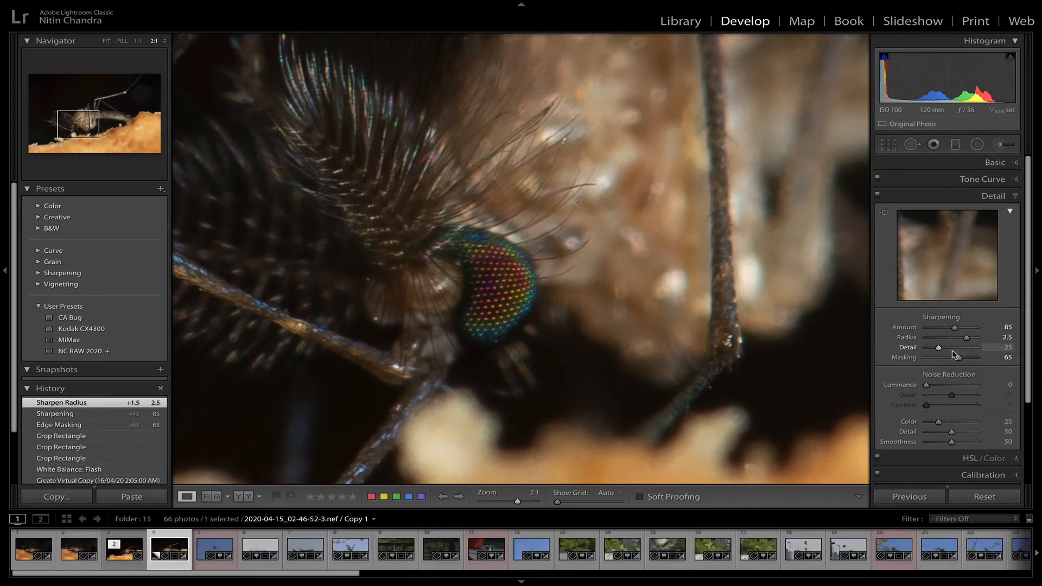
key(alt)
drag(940, 351, 953, 348)
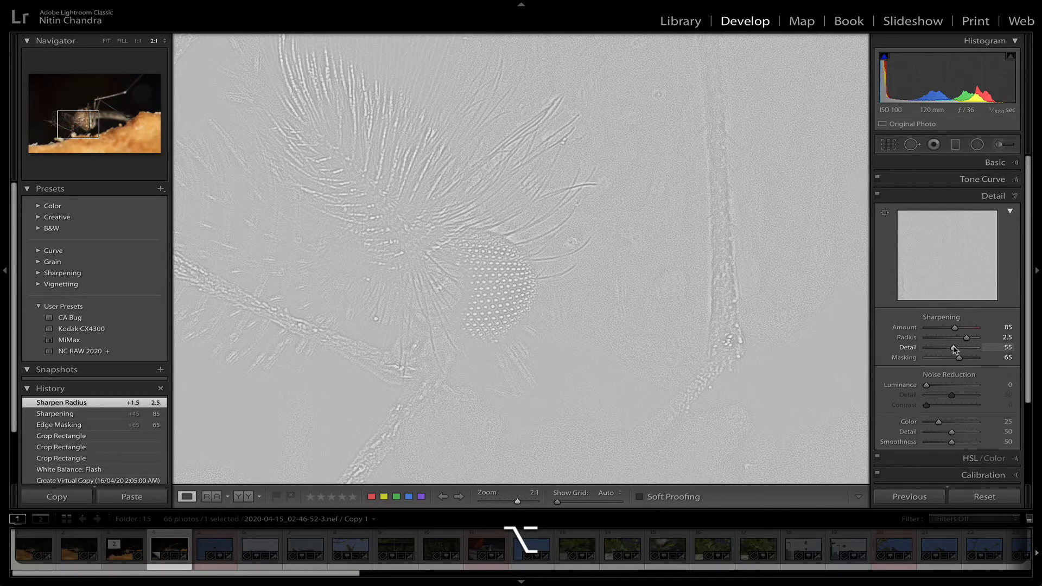
drag(954, 347, 954, 347)
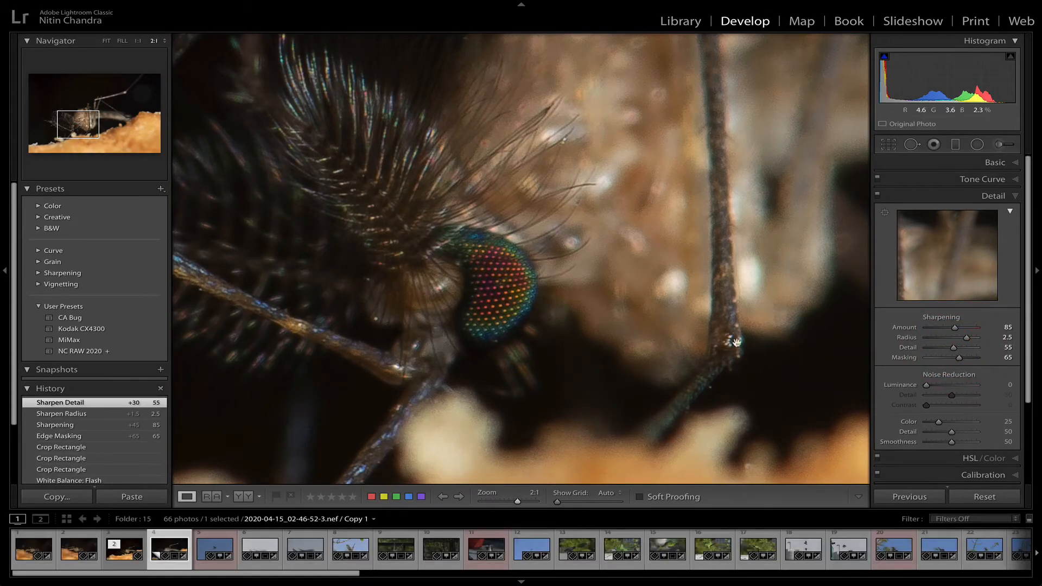
Set the luminance noise reduction to 60 while viewing the mosquito's eye at 2:1
drag(740, 344, 724, 338)
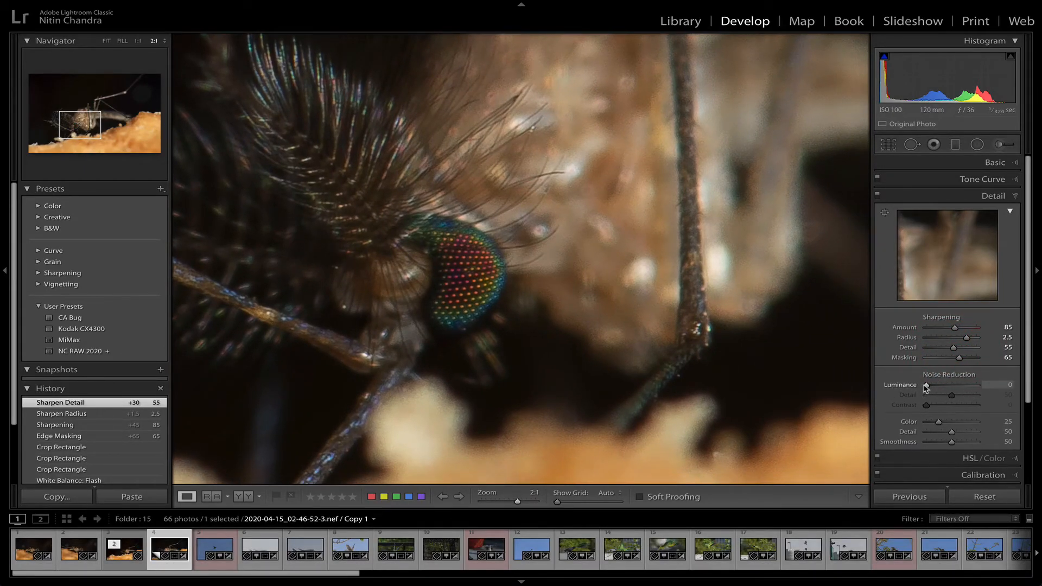
key(alt)
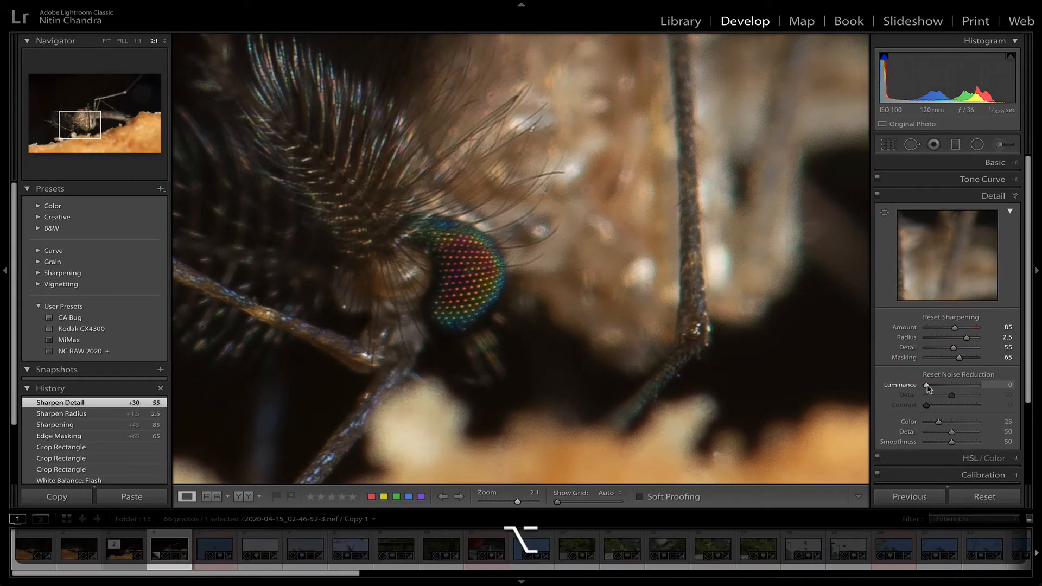
drag(927, 386, 958, 388)
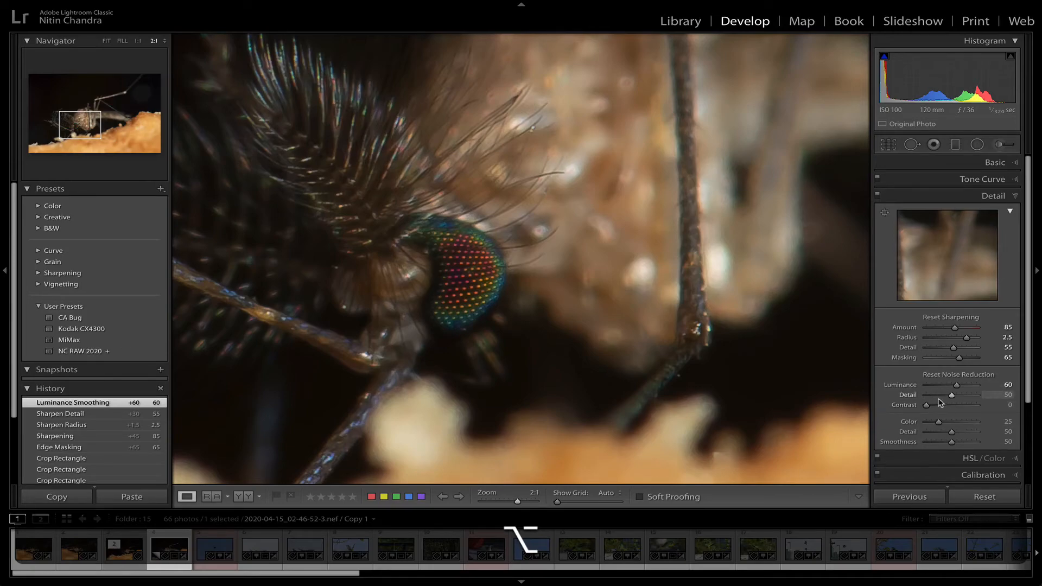
Set the luminance noise contrast to 30 and the color noise detail to 70, comparing before and after at the mosquito's eye
drag(927, 406, 942, 407)
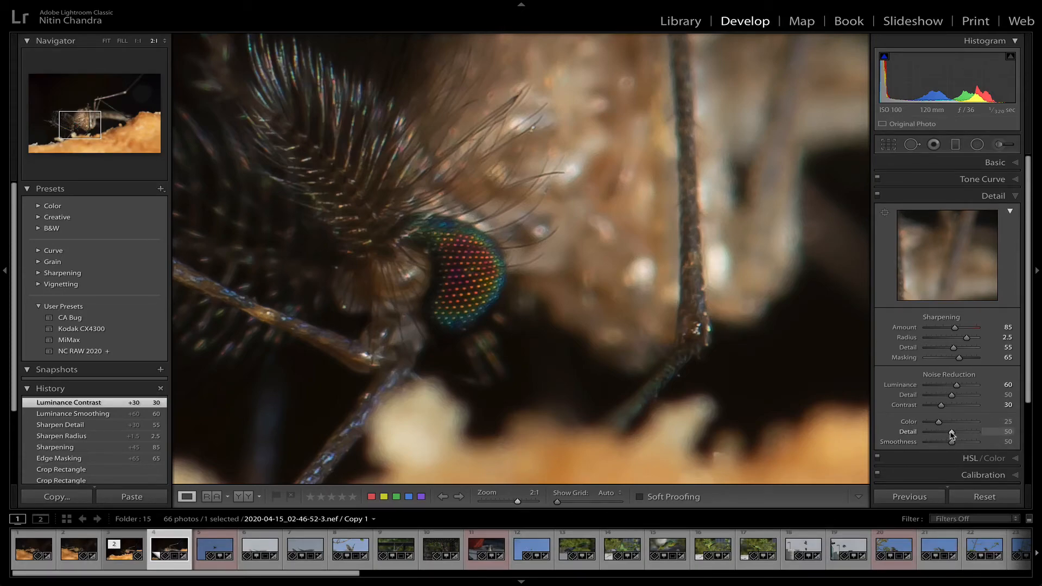
mouse_move(951, 433)
mouse_down()
mouse_move(967, 435)
mouse_move(895, 437)
mouse_move(961, 436)
mouse_up()
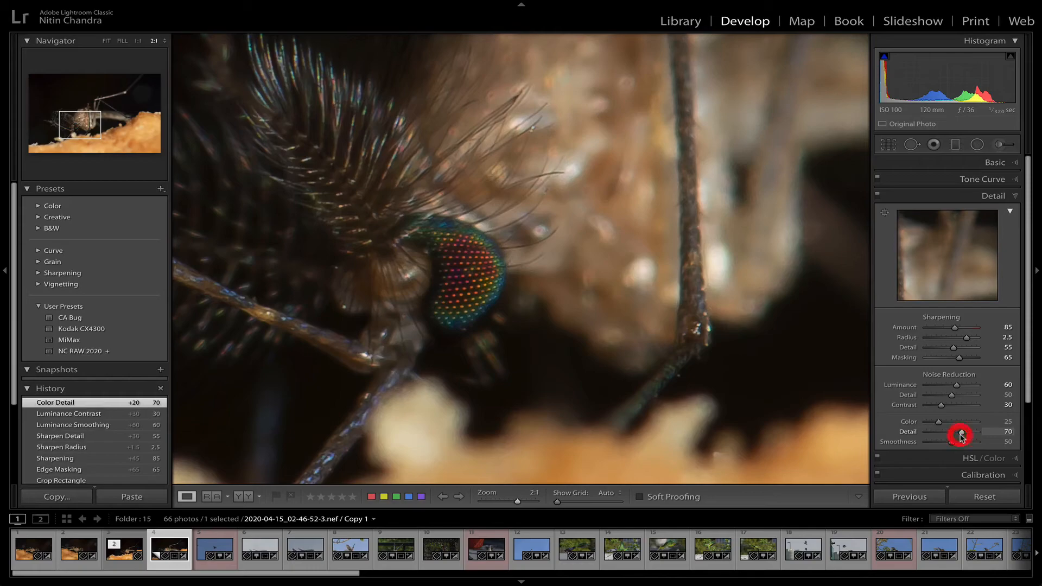
click(547, 361)
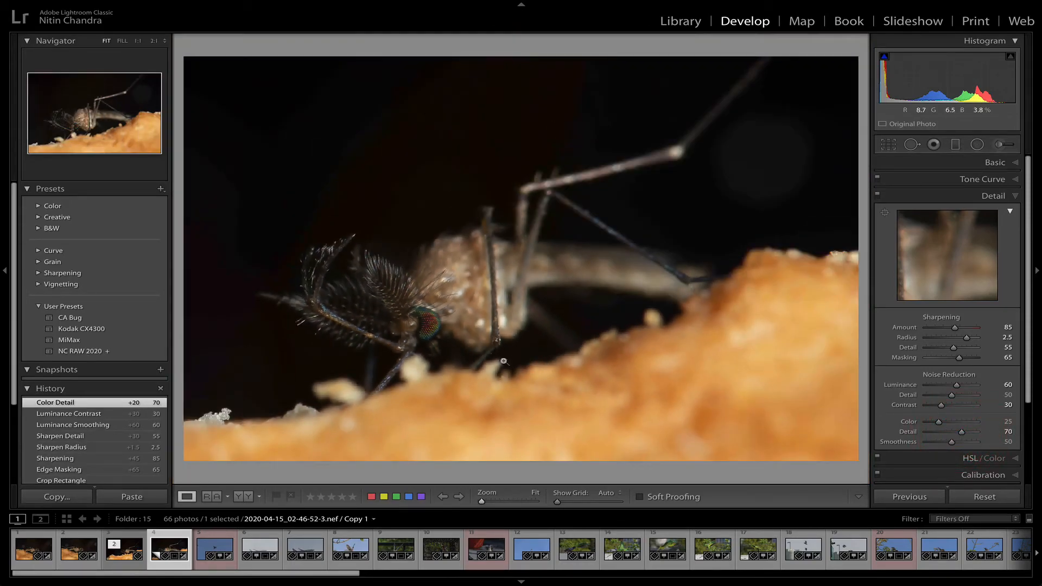
click(412, 335)
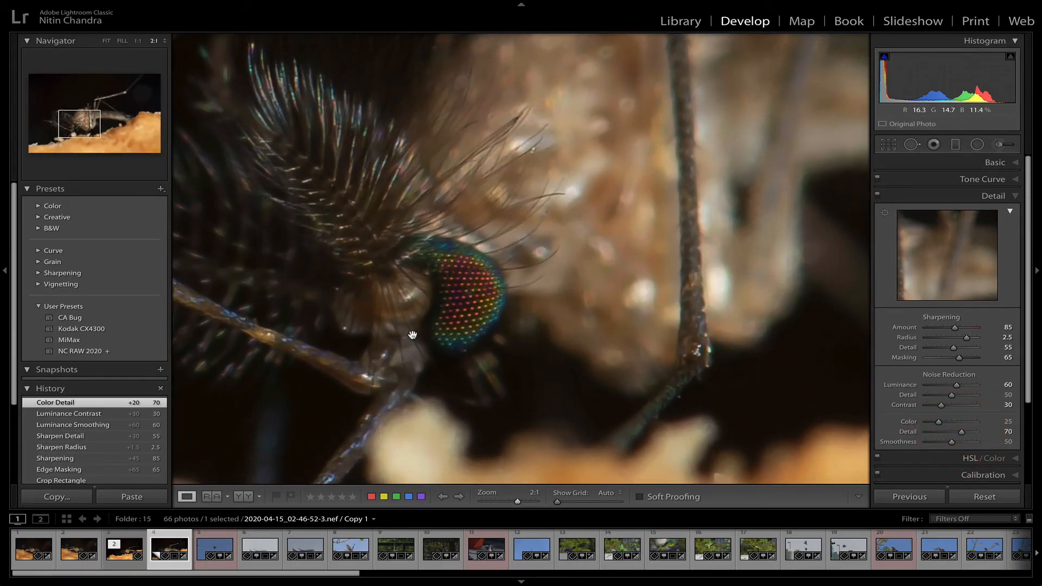
key(y)
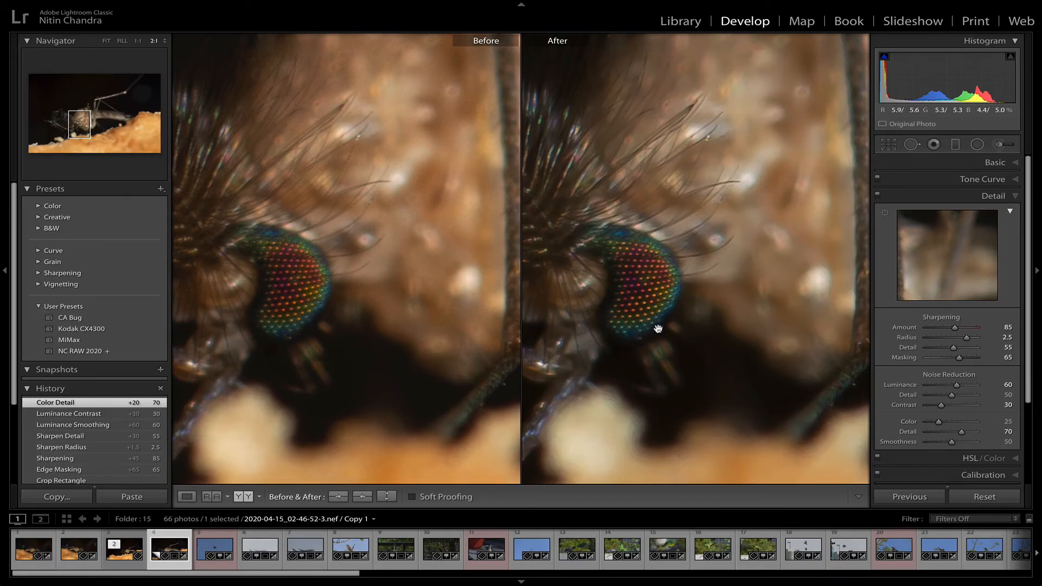
drag(652, 324, 750, 313)
click(751, 312)
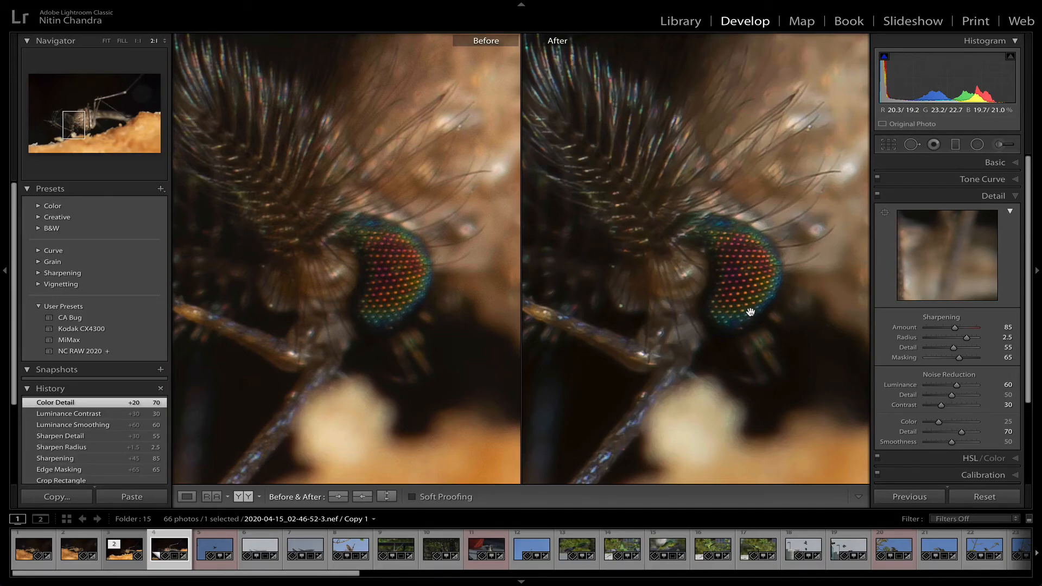
Pull the upper part of the RGB point curve down slightly, to about 72.5 / 69.0 %
click(987, 180)
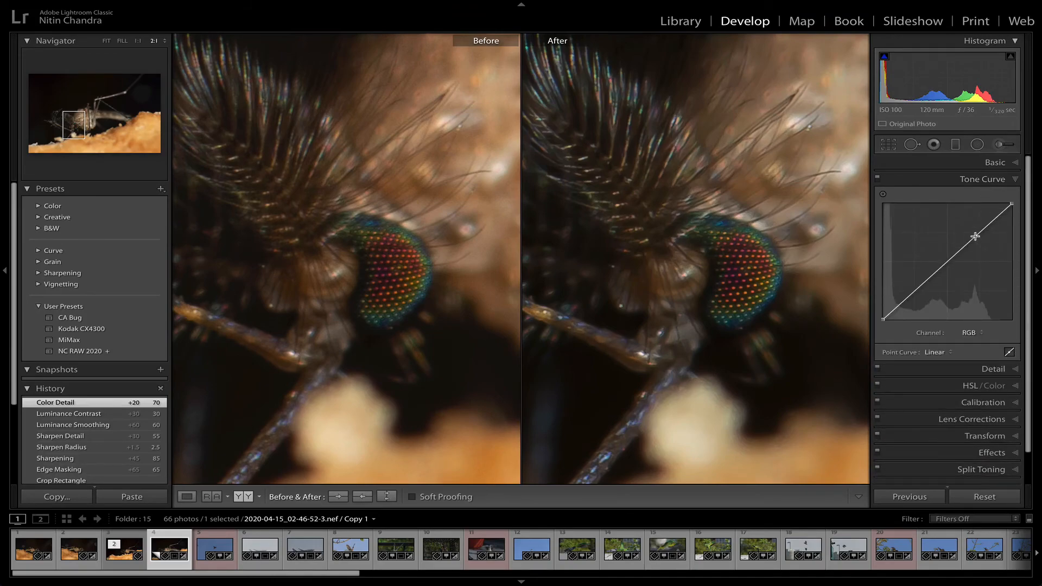
drag(975, 237, 978, 242)
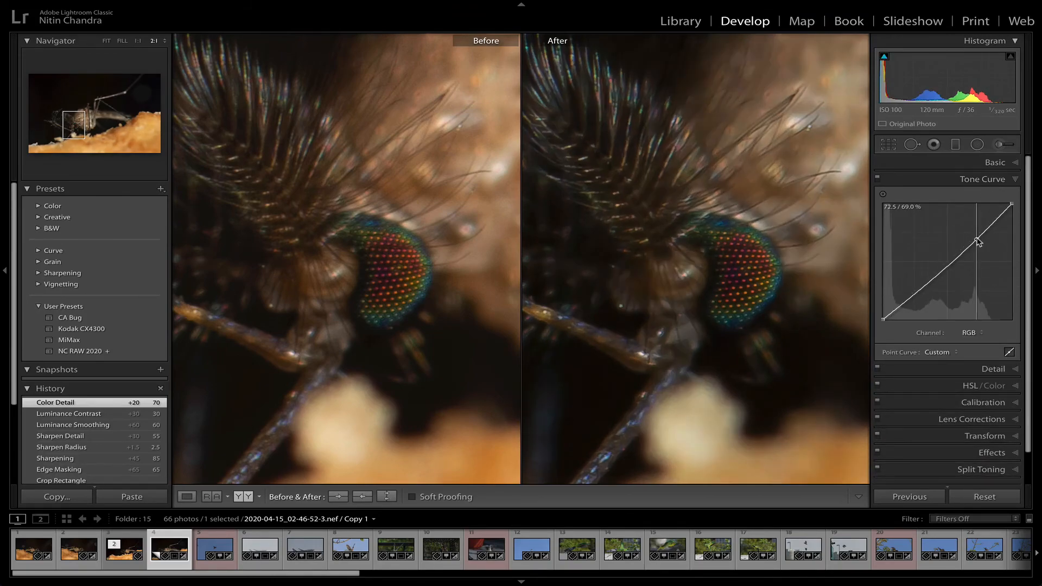
Set texture to +100, clarity to +30, dehaze to +5, vibrance to +25 and saturation to -5
click(974, 163)
drag(951, 357, 1023, 355)
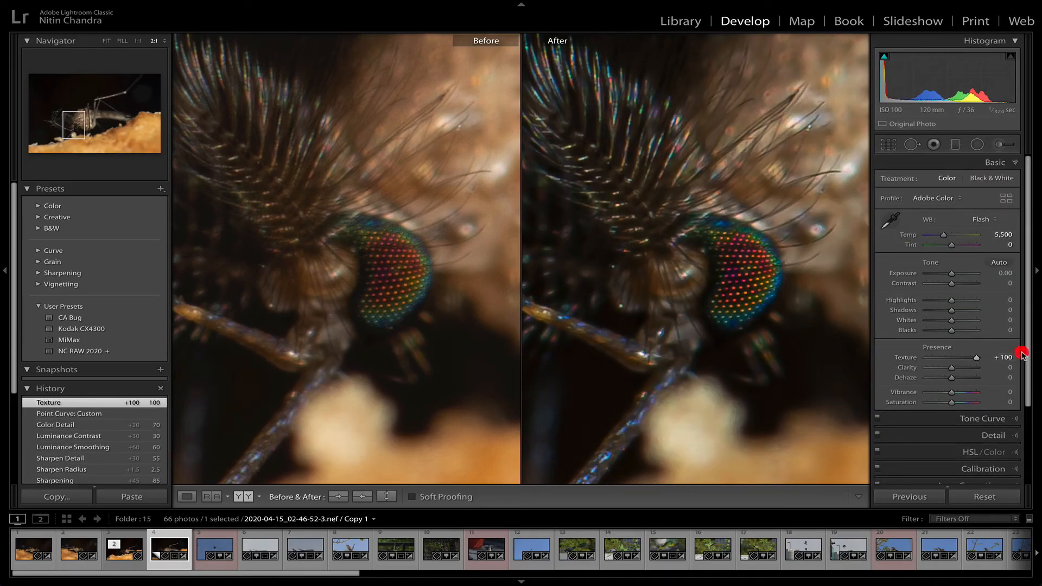
drag(953, 368, 959, 369)
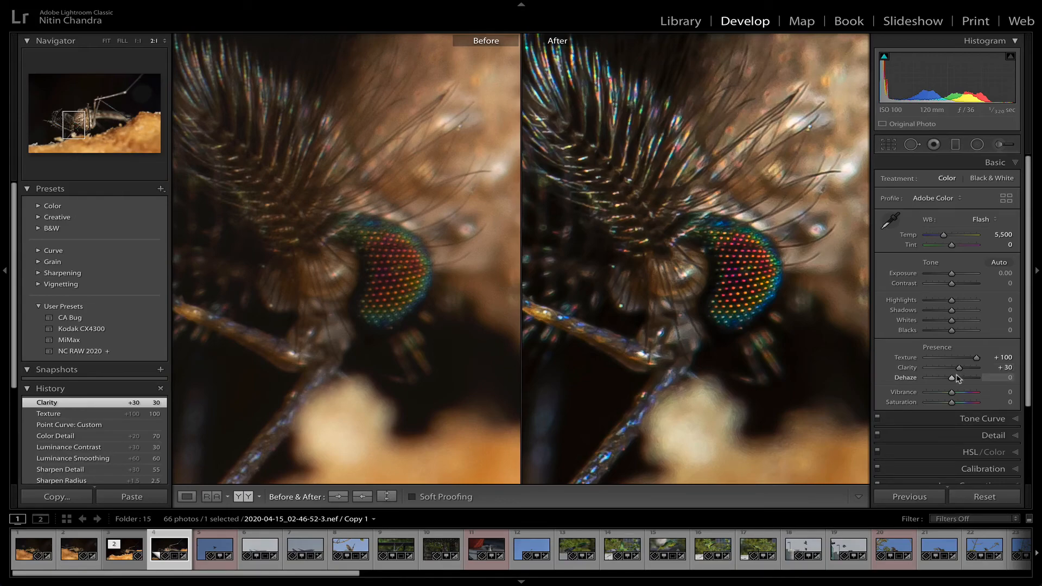
drag(957, 379, 957, 378)
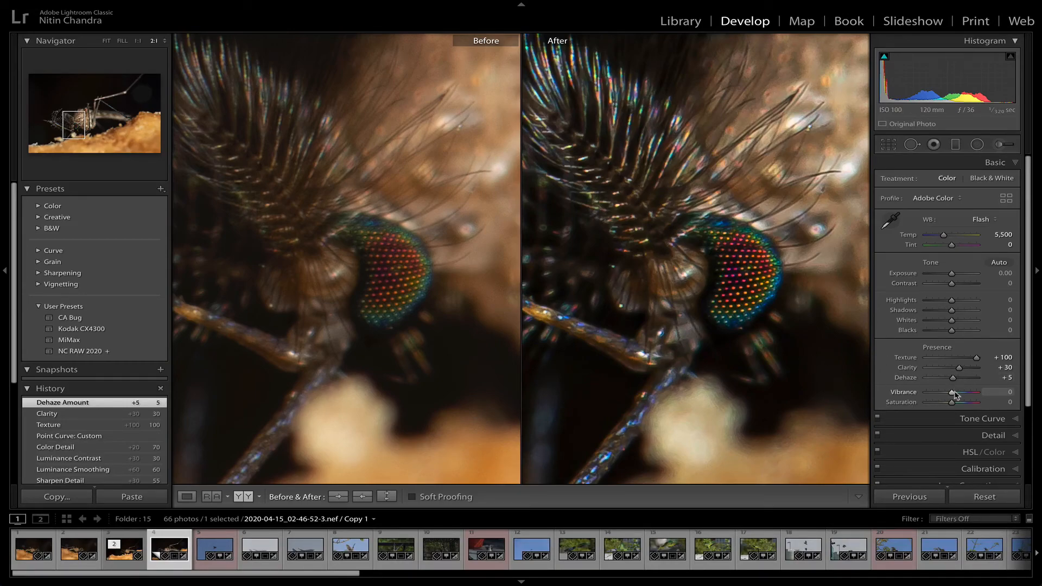
drag(952, 392, 951, 402)
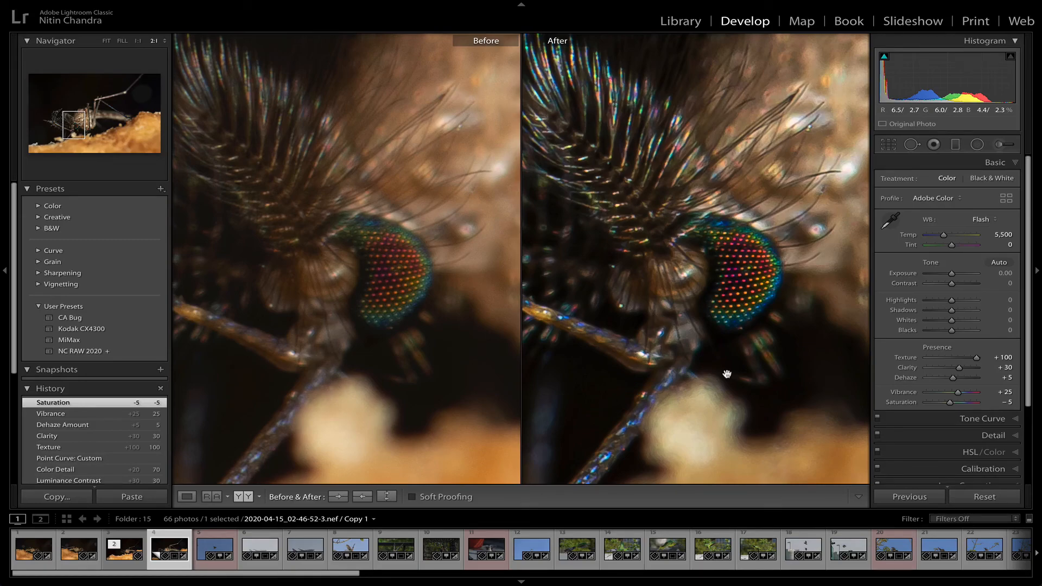
Review the tone curve, leave the side-by-side comparison and compare the whole mosquito photo before and after the edits
click(959, 419)
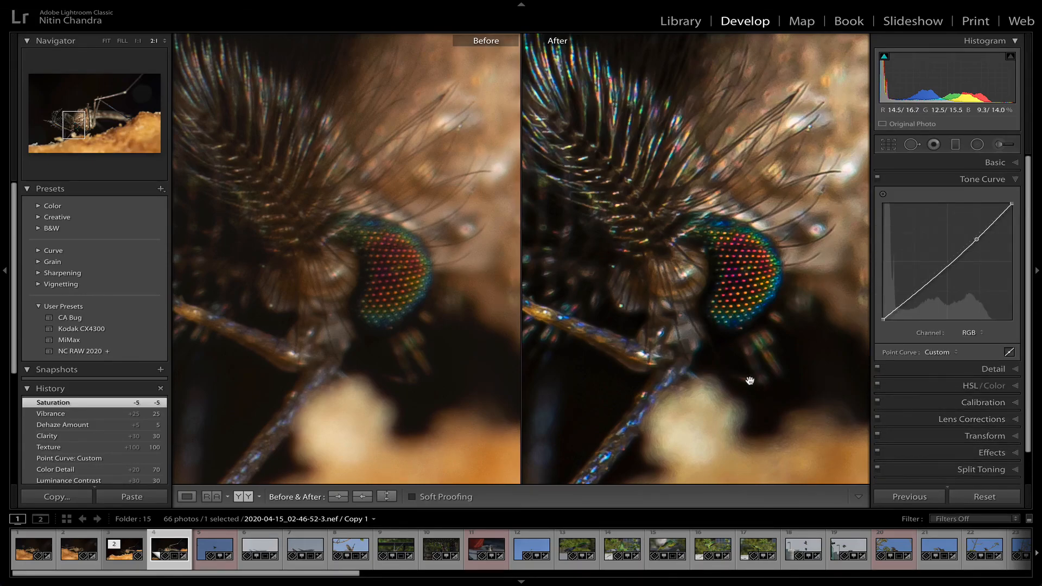
key(y)
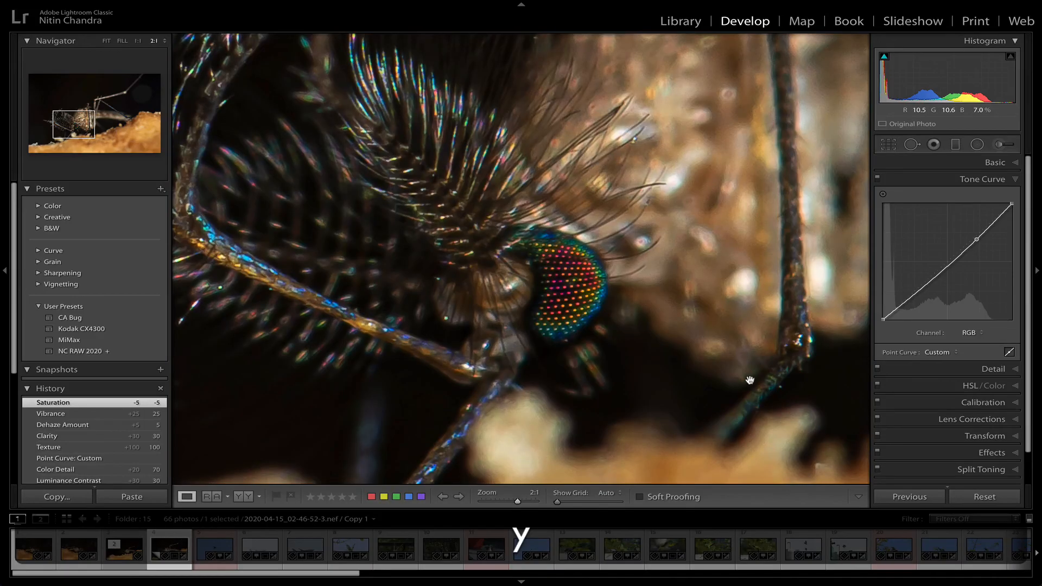
key(z)
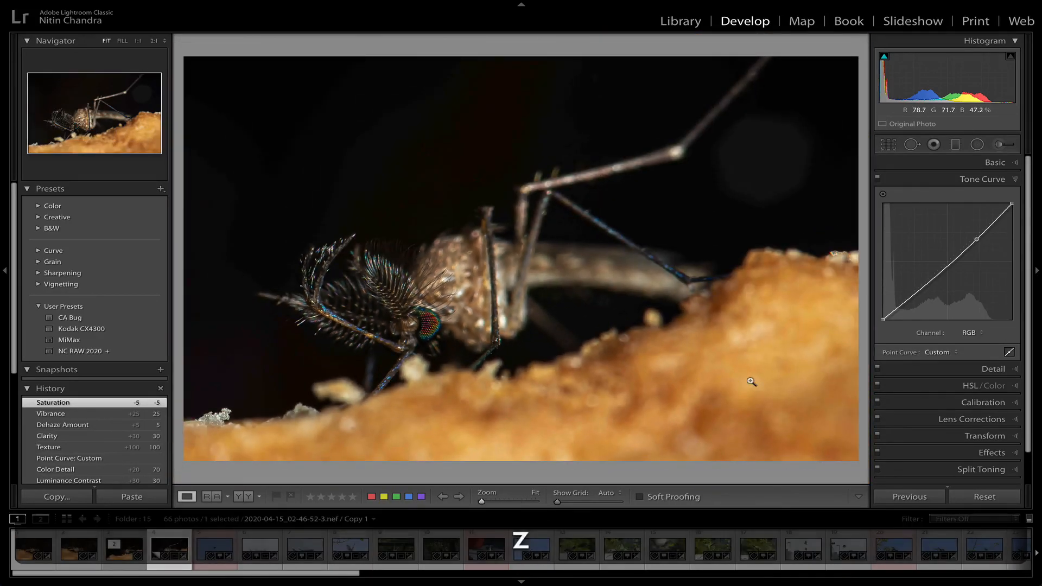
key(backslash)
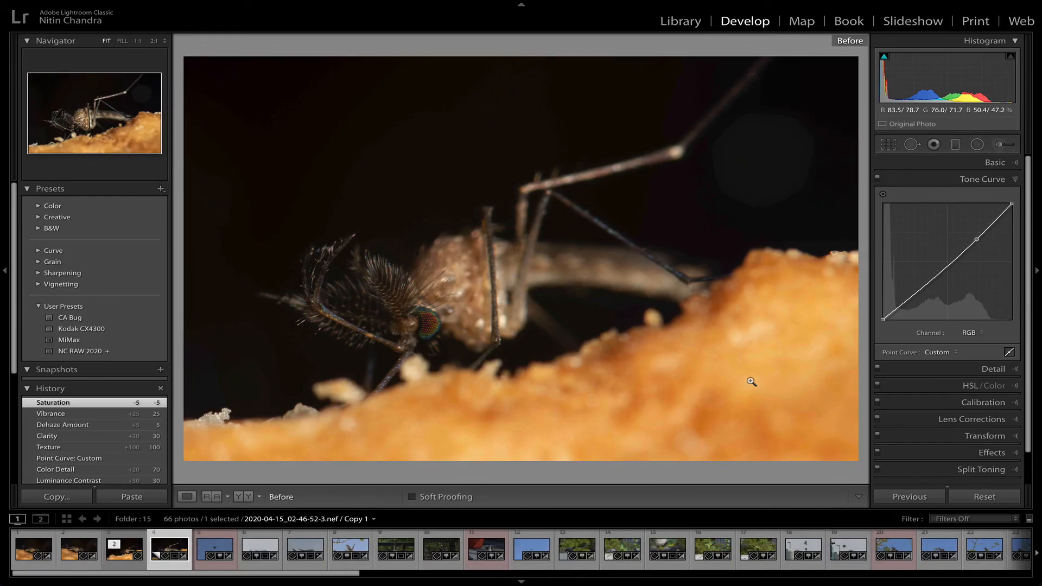
key(backslash)
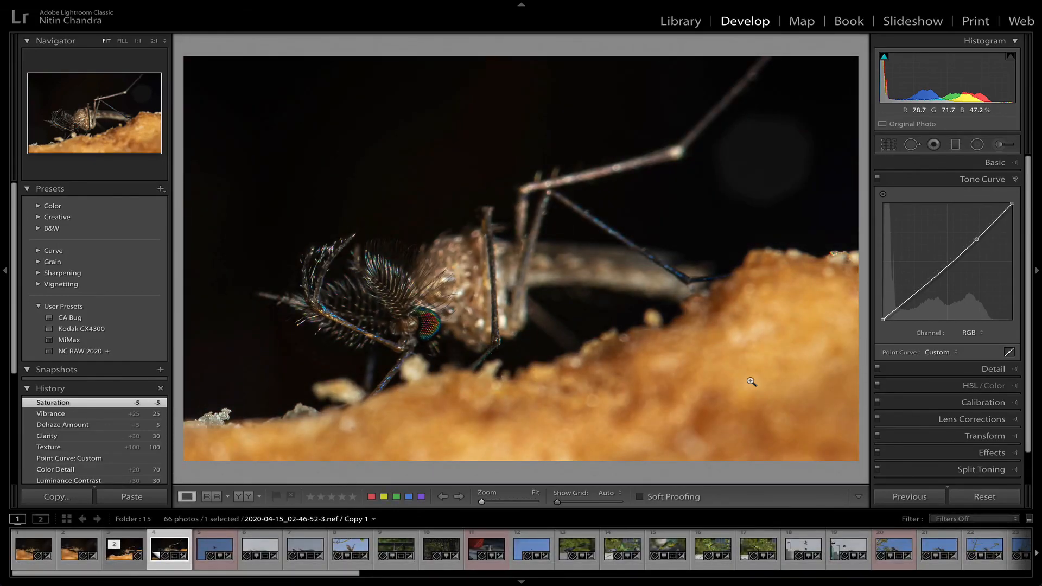